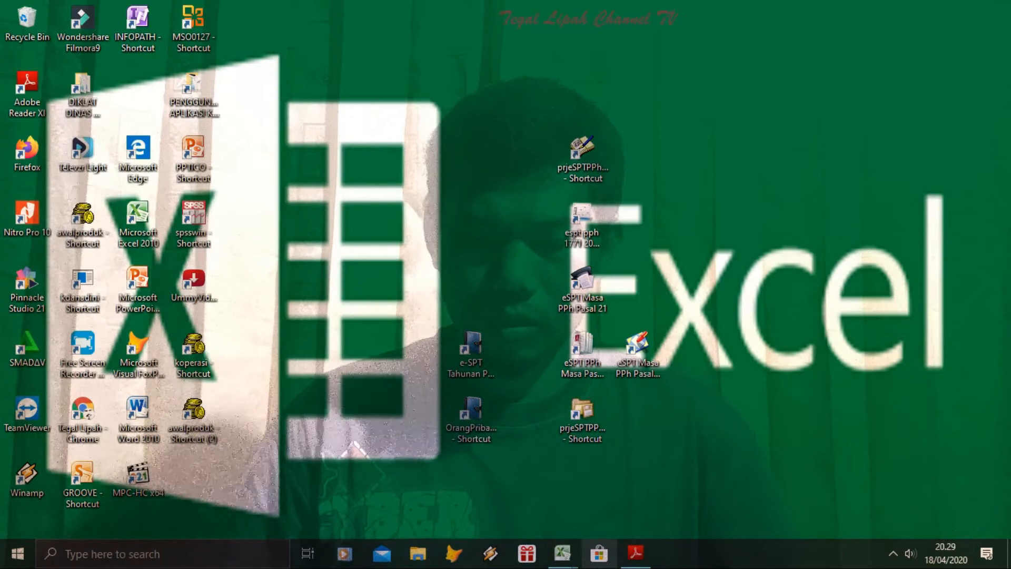
Switch to the FUNGSI STATISTIK TREND FORCAST workbook in Excel and enter the label "HASIL (FORMULA RESULT) FORECAST" in B4.
mouse_move(558, 560)
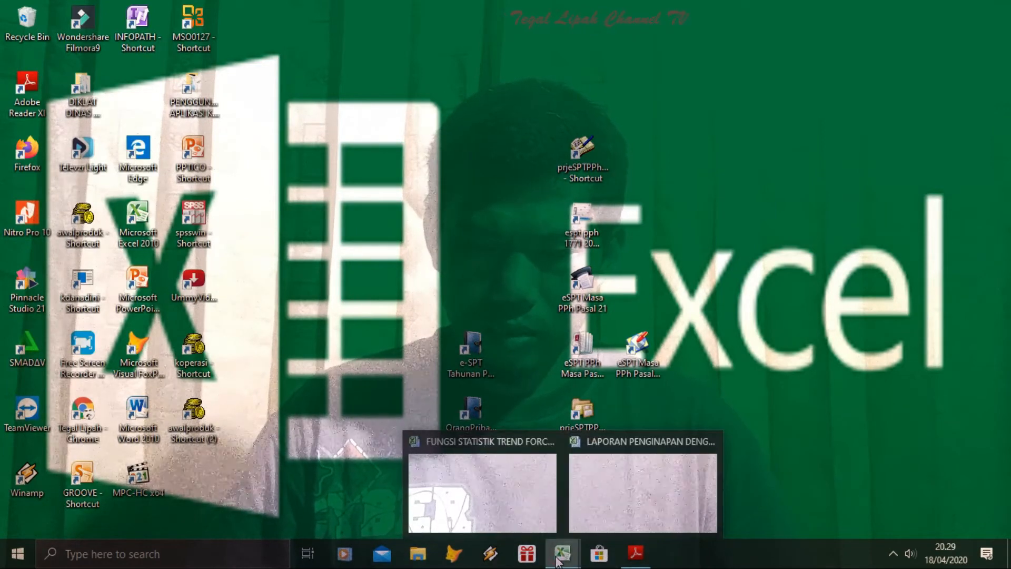
left_click(485, 520)
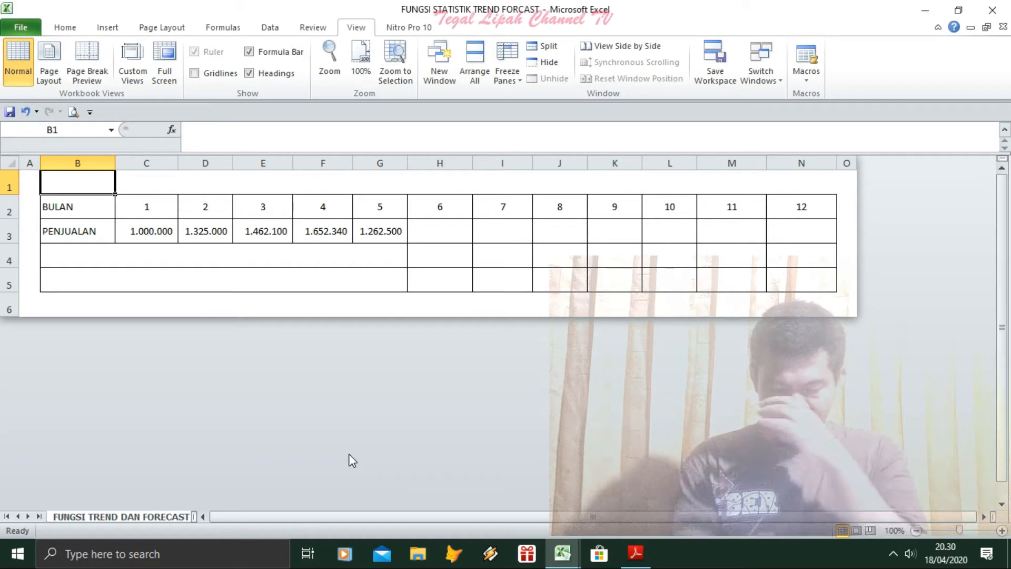
key("Down")
key("Down")
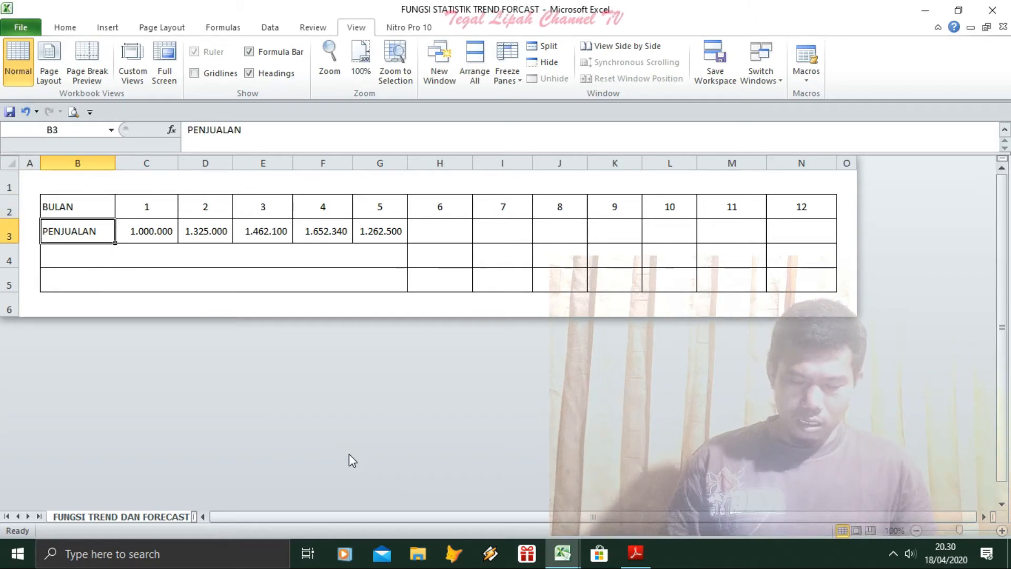
key("Down")
type("HASIL (FORMULA RESULT")
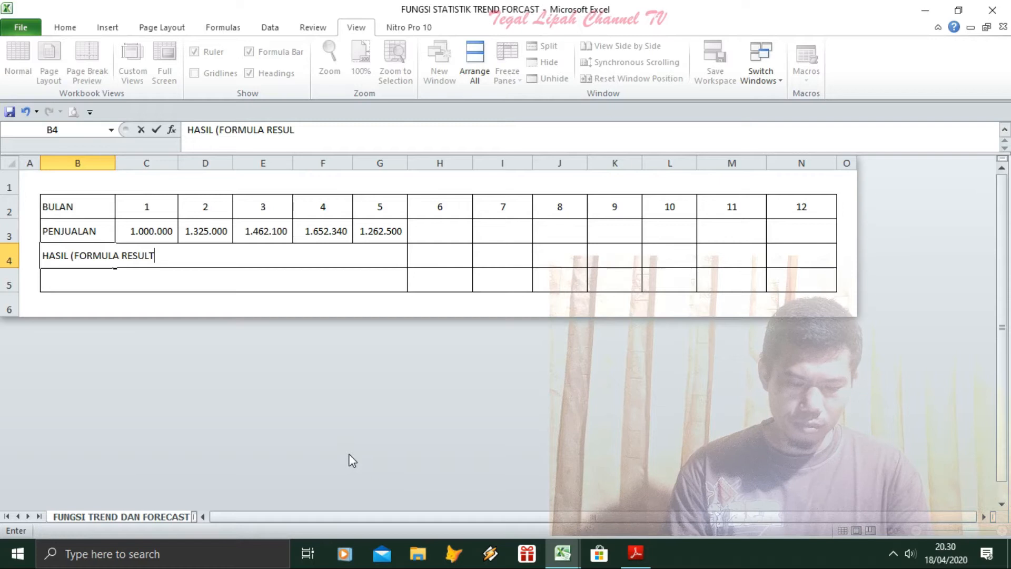
type(") FORECAST")
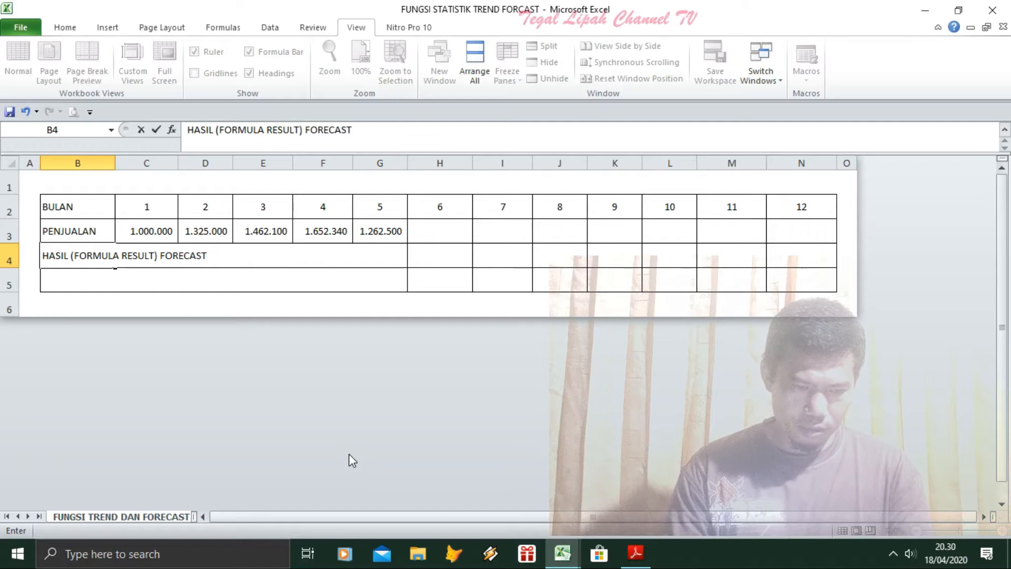
key("Return")
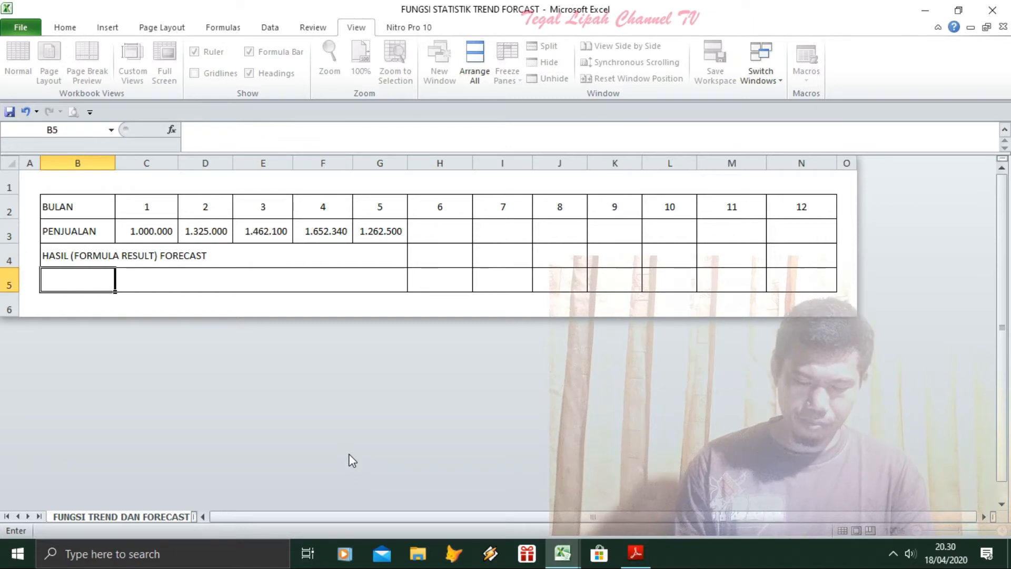
Copy the FORECAST label from B4 into B5.
key("Up")
key("ctrl+c")
key("Down")
key("Return")
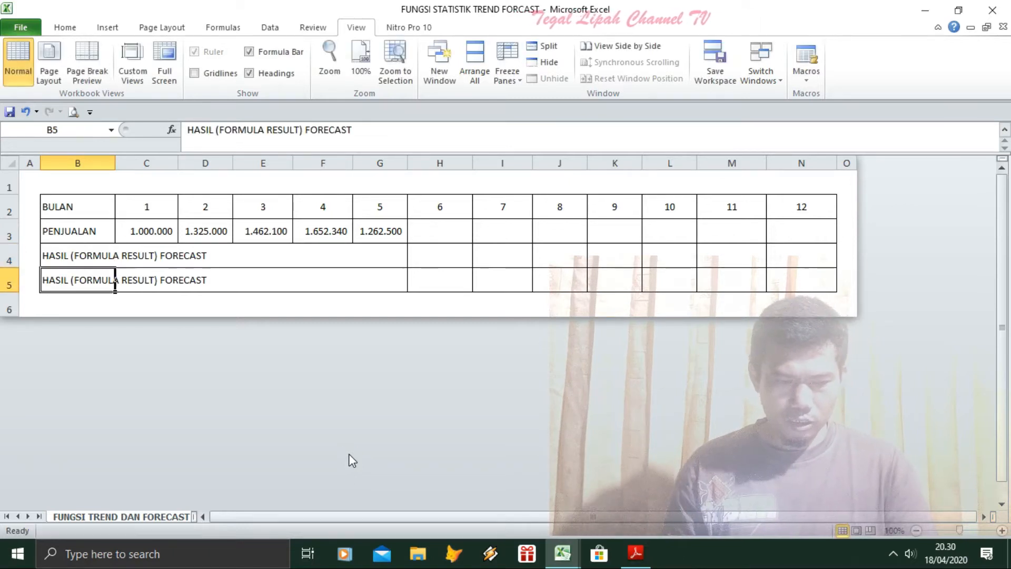
Change the copied label in B5 to "HASIL (FORMULA RESULT) TREND".
key("F2")
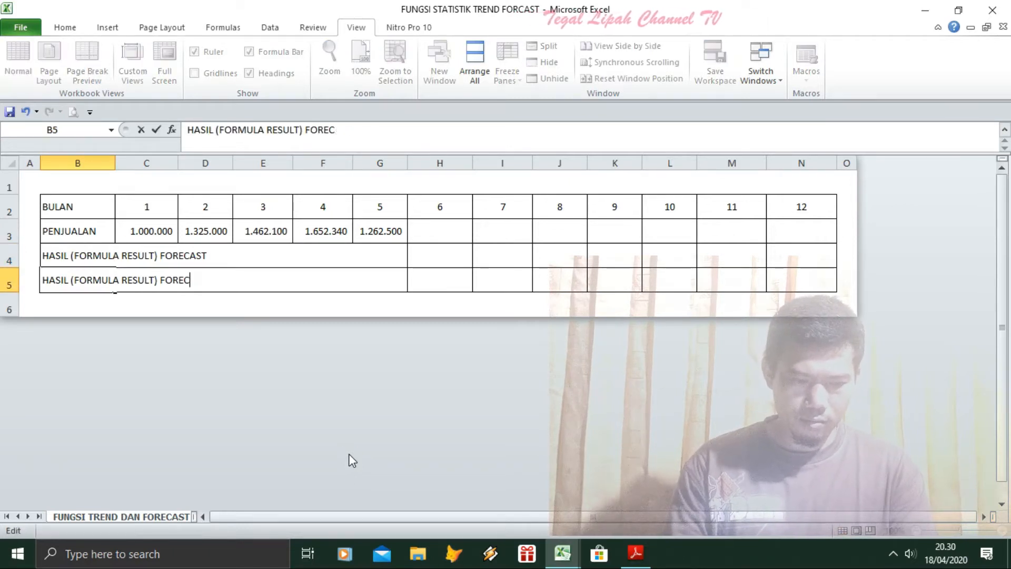
key("BackSpace")
key("BackSpace")
key("BackSpace")
key("BackSpace")
key("BackSpace")
type("TREM")
type("D")
key("BackSpace")
key("BackSpace")
type("MND")
key("Return")
Start inserting a function in H4, the month 6 forecast cell, and choose the Statistical function category.
key("Up")
key("Right")
key("Up")
key("Right")
key("Right")
key("Right")
key("Right")
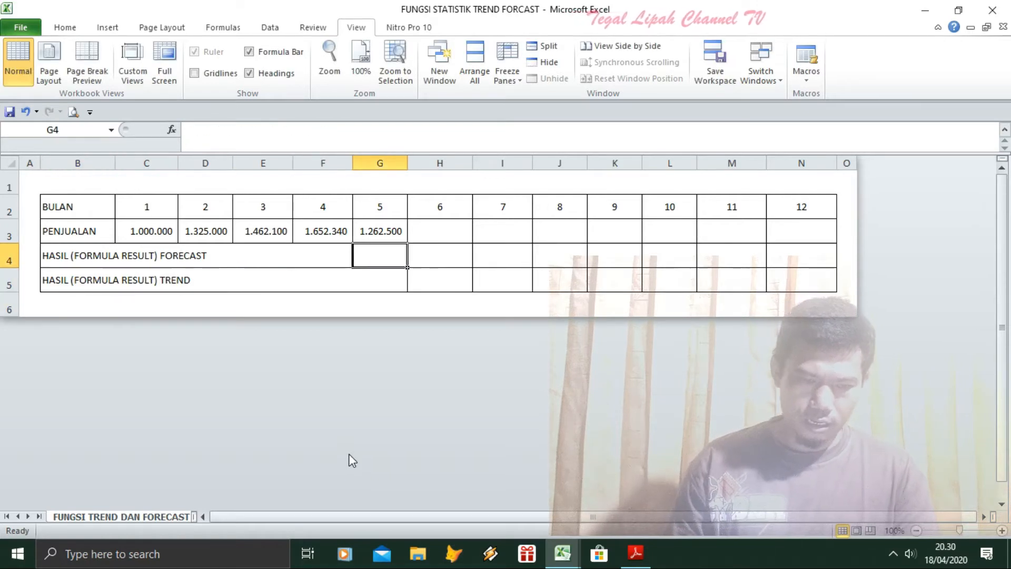
key("Right")
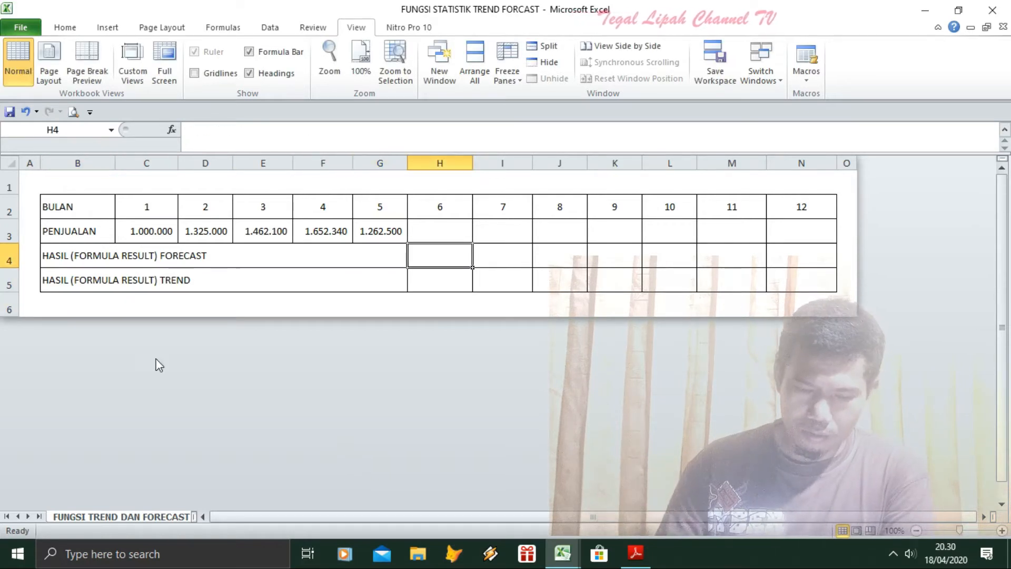
left_click(171, 128)
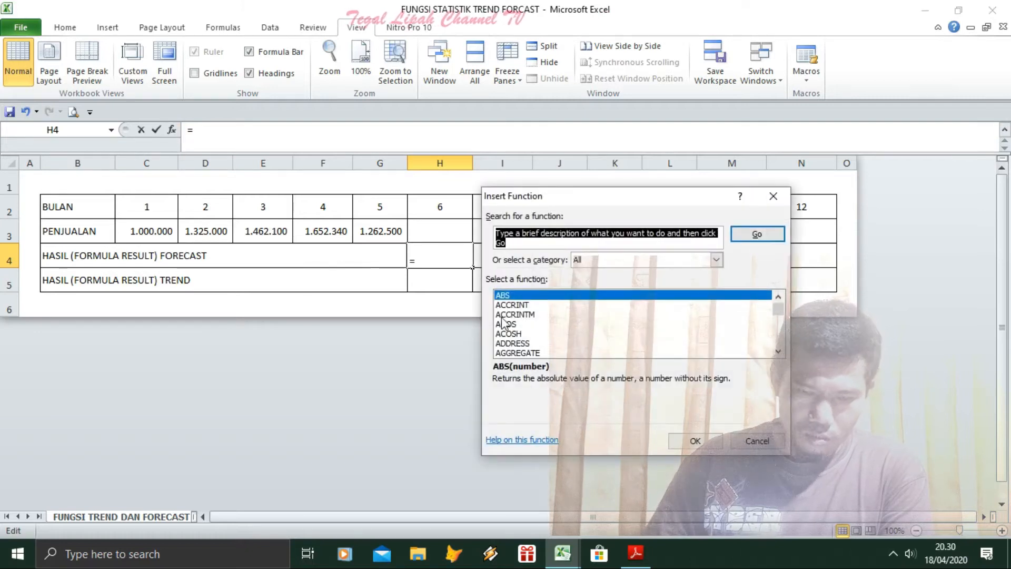
left_click(710, 261)
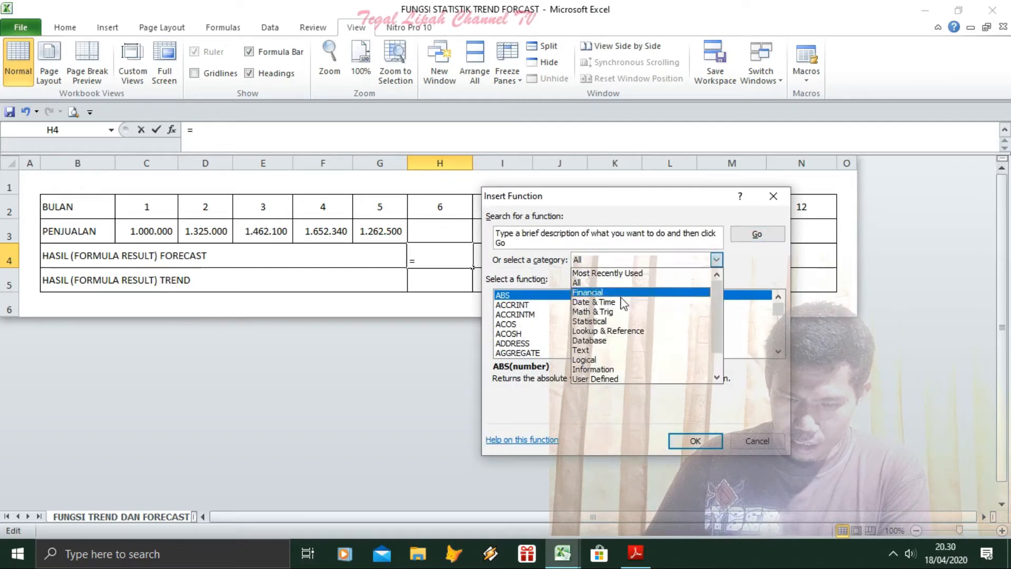
left_click(590, 320)
double_click(528, 334)
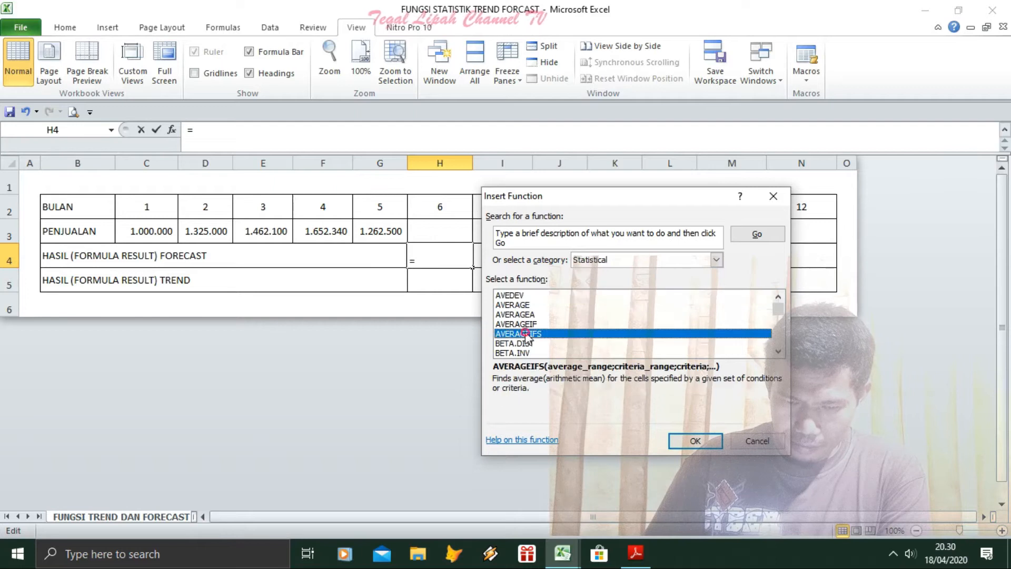
type("F")
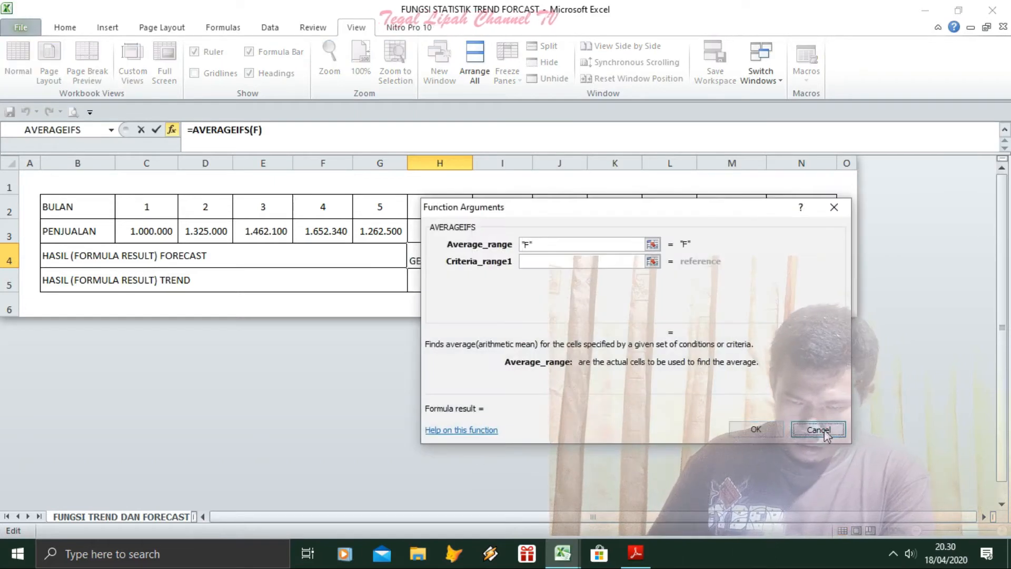
key("Escape")
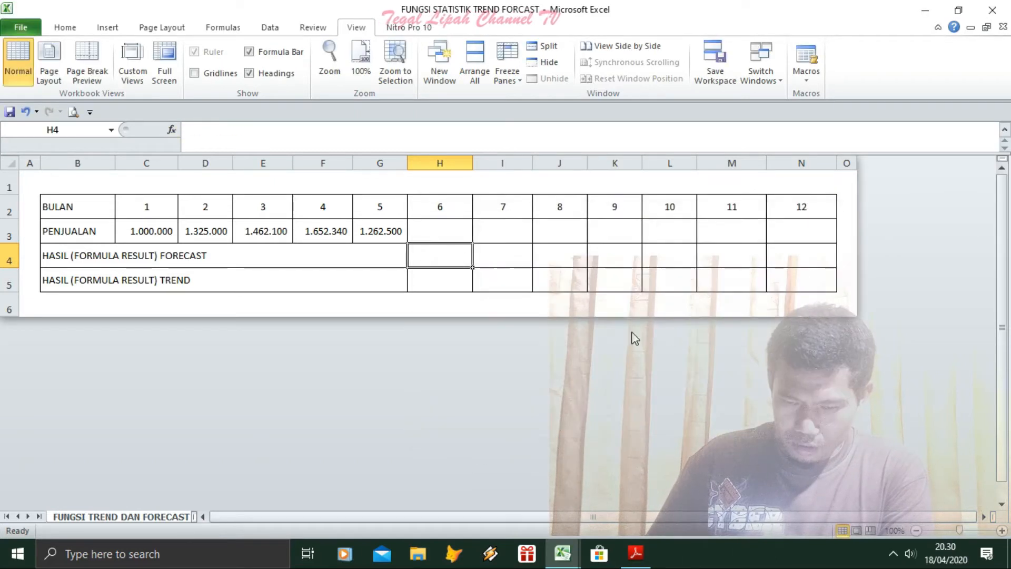
Insert the FORECAST function from the Statistical category into H4 and open its arguments.
left_click(172, 130)
left_click(508, 343)
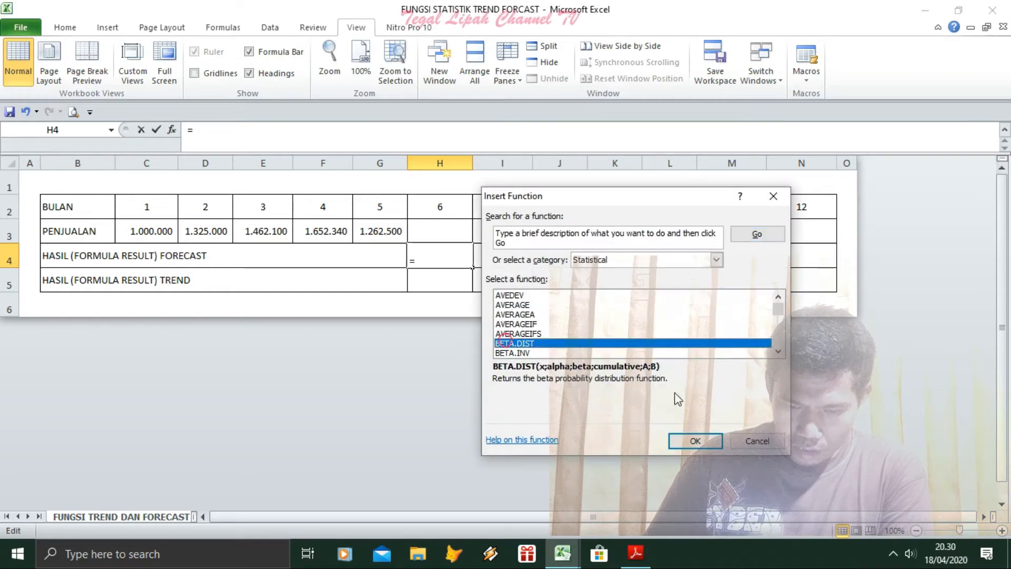
key("f")
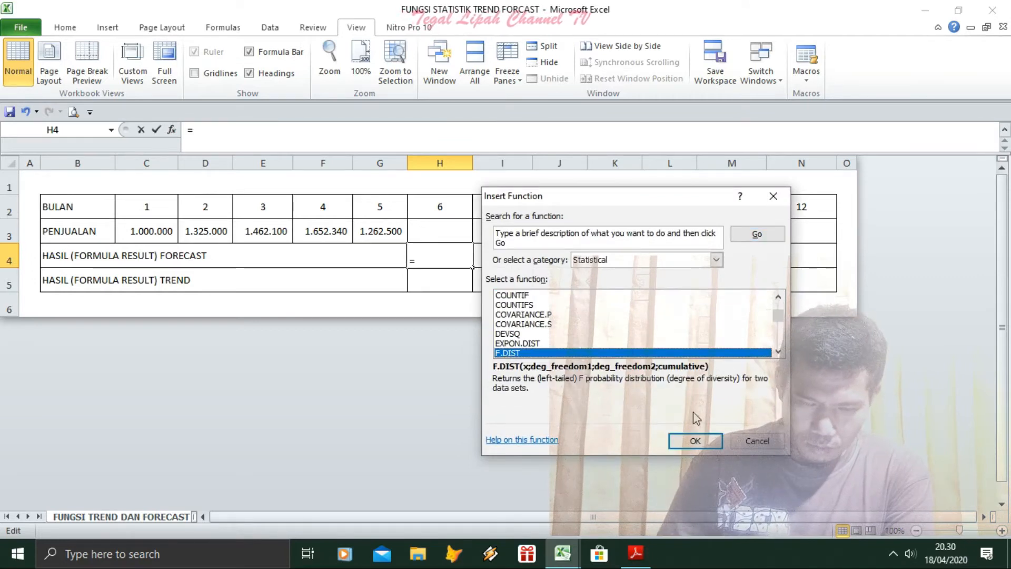
key("Down")
key("Down")
key("Down")
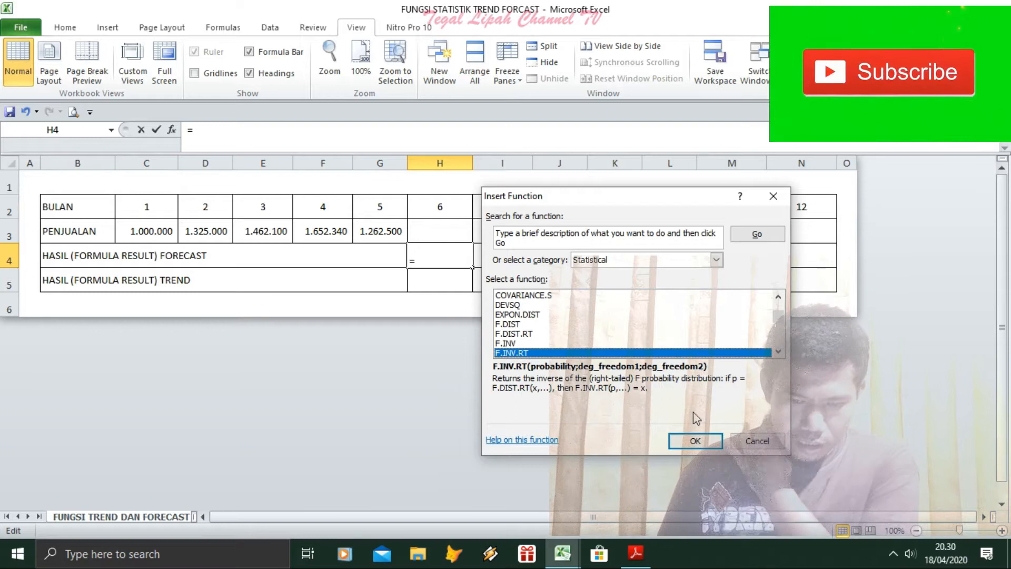
key("Down")
key("Down")
key("Down")
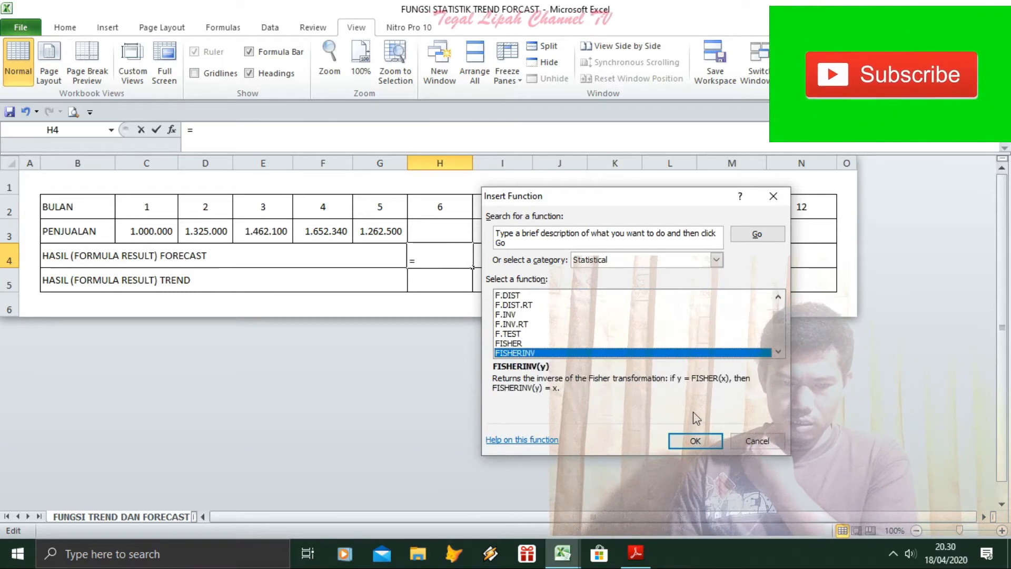
key("Down")
key("Down")
key("Down")
key("Up")
key("Up")
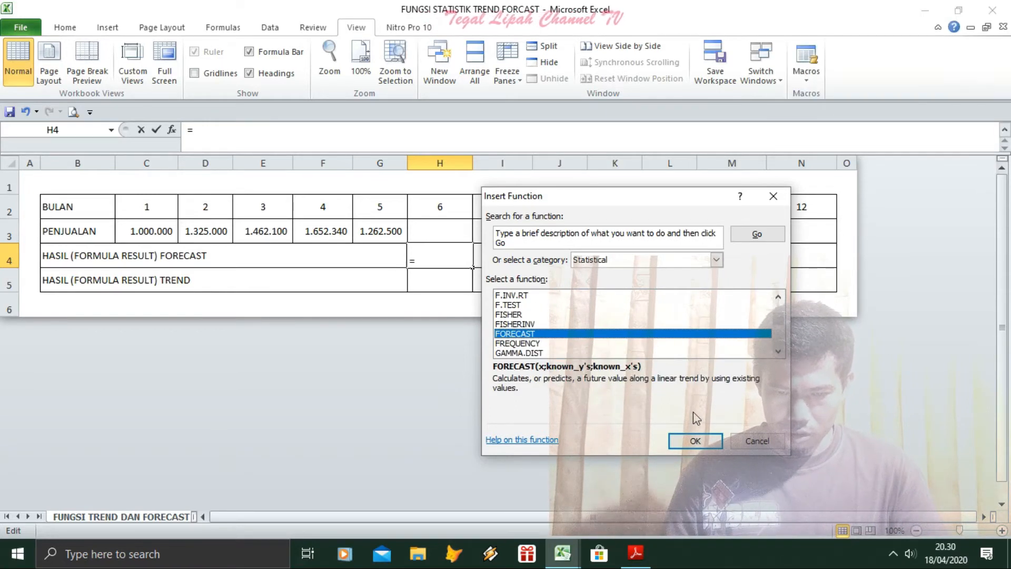
key("Return")
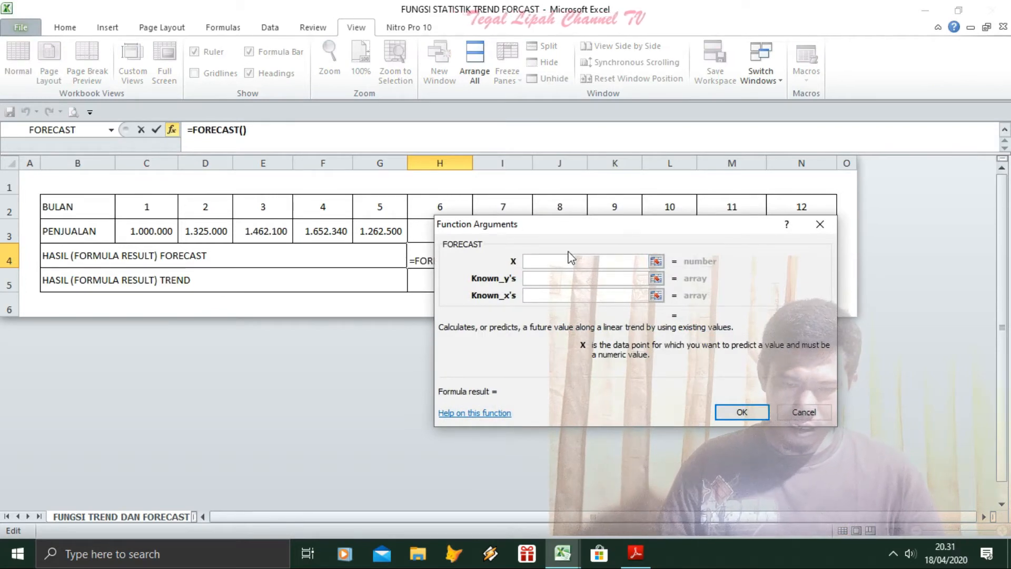
Set FORECAST's X argument to H2 and Known_y's to the month numbers as $C$2:G2.
left_click_drag(595, 227, 466, 326)
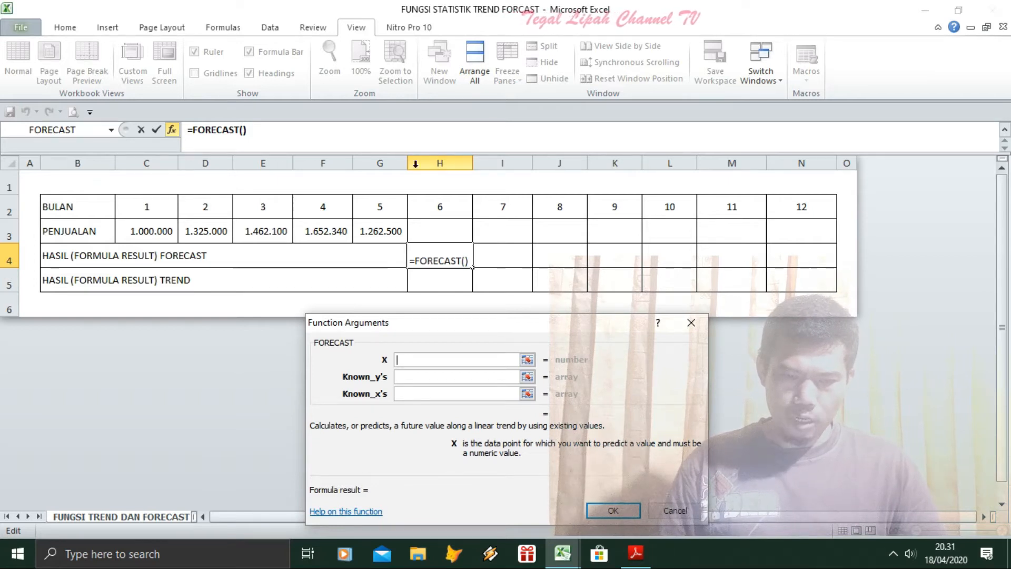
left_click(441, 207)
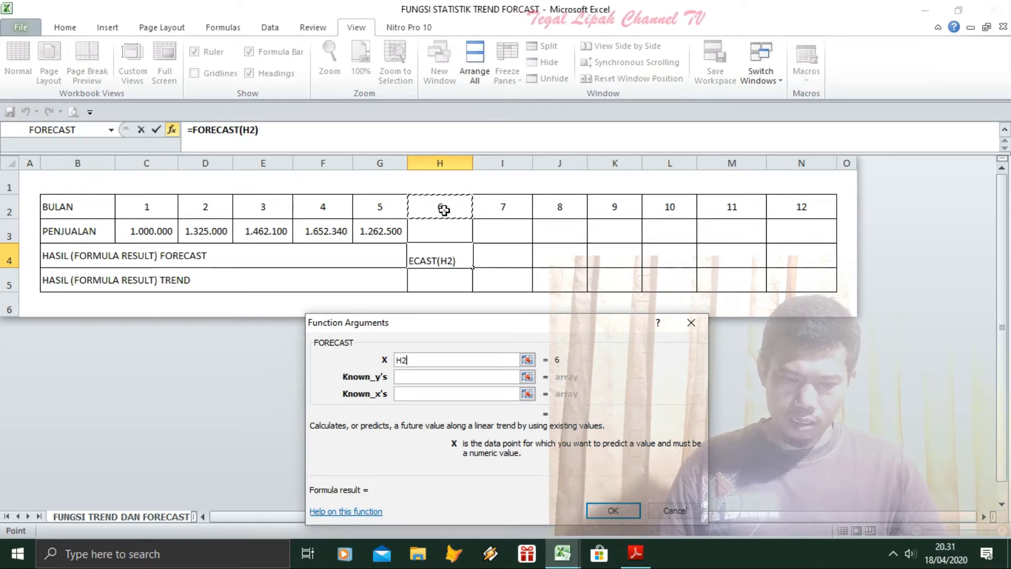
left_click(415, 376)
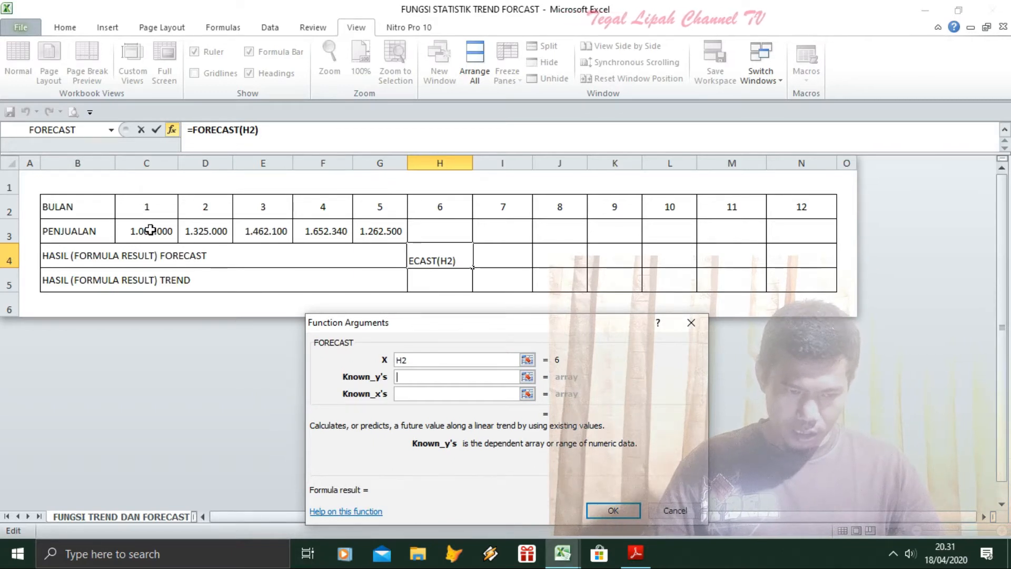
left_click_drag(154, 204, 378, 205)
left_click(421, 398)
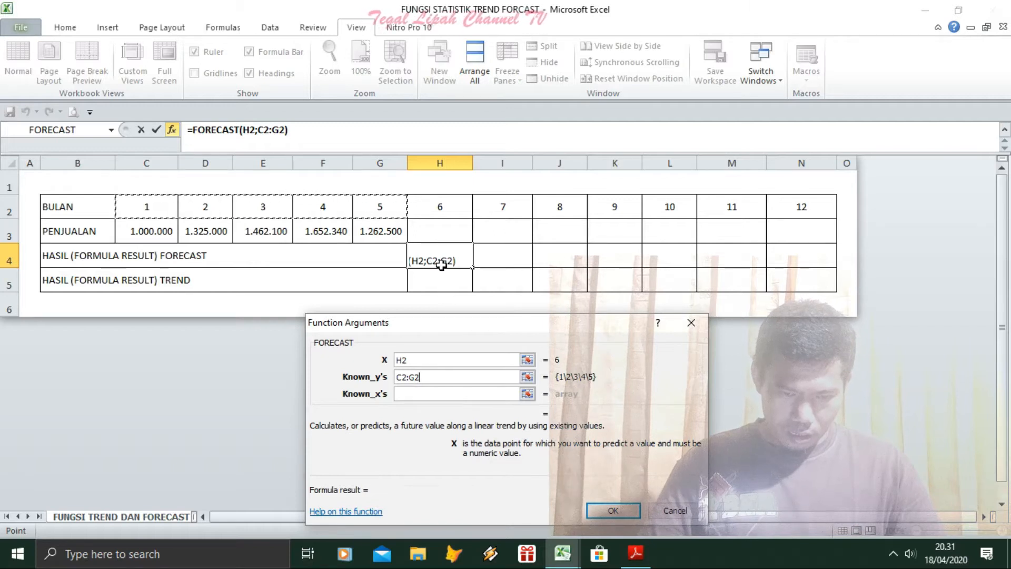
left_click(414, 377)
left_click(402, 377)
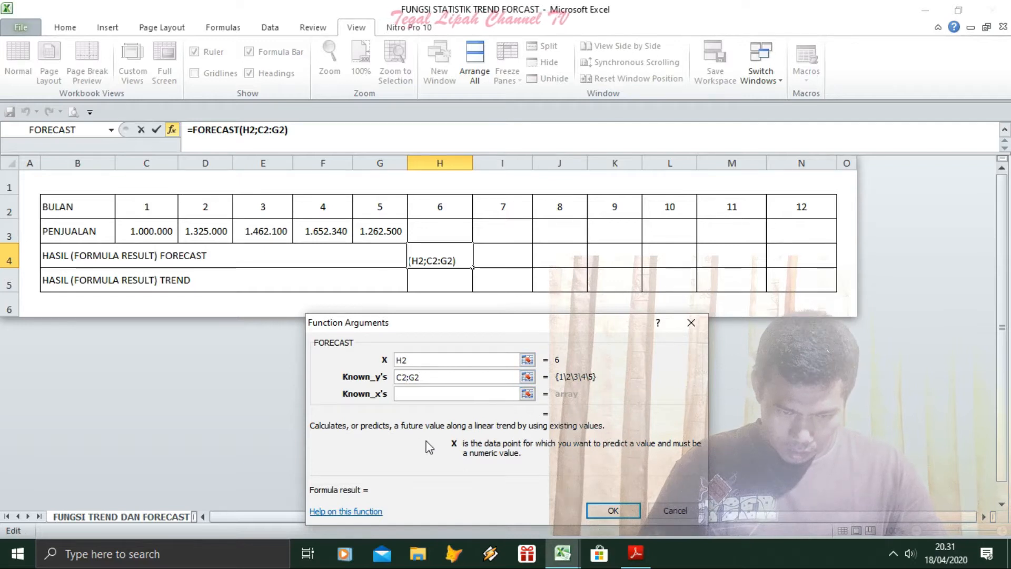
key("F4")
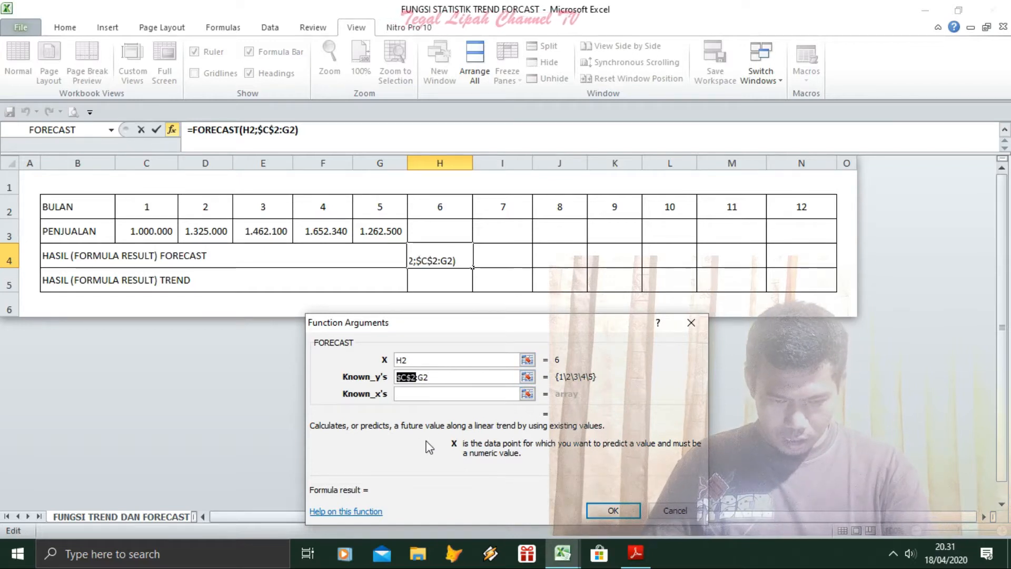
Complete the FORECAST formula with the sales figures $C$3:G3 as Known_x's, and clear it from H4.
left_click(410, 394)
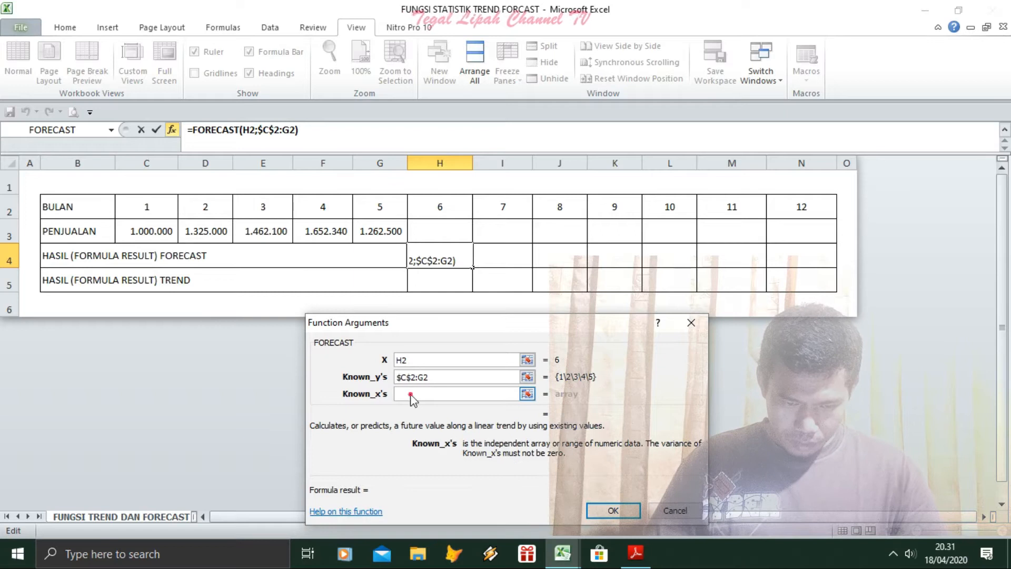
left_click_drag(144, 234, 378, 234)
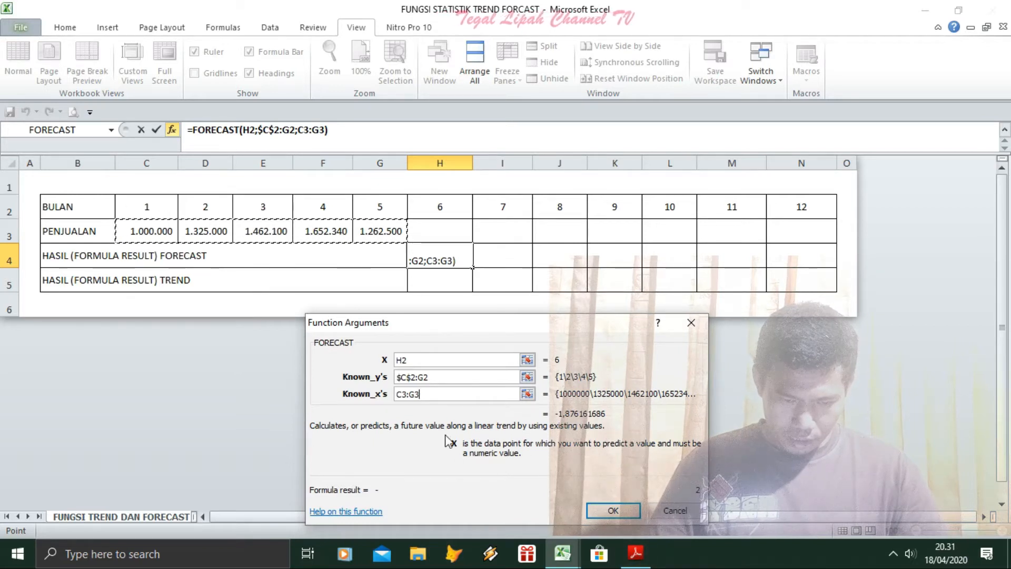
left_click(408, 393)
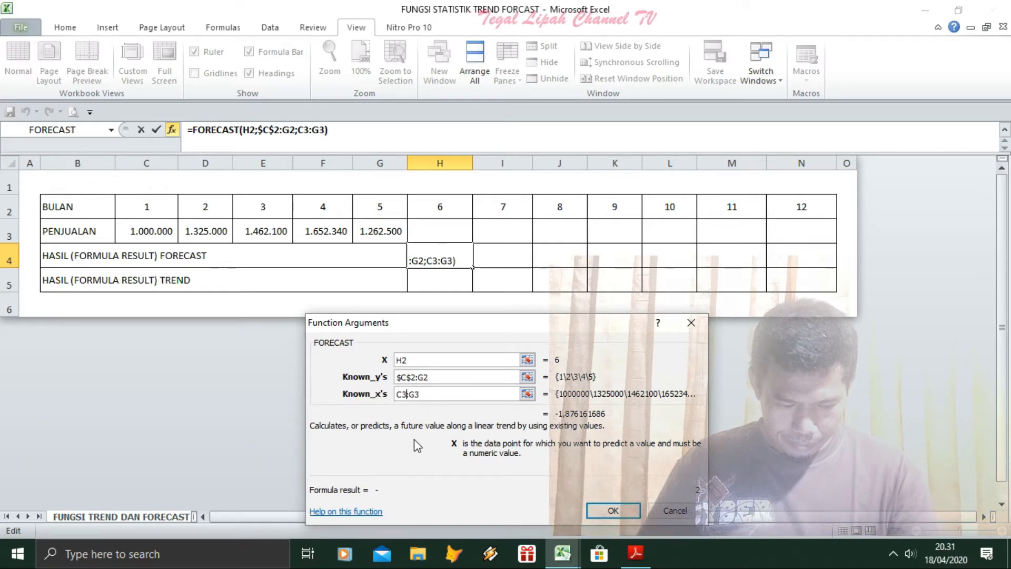
key("F4")
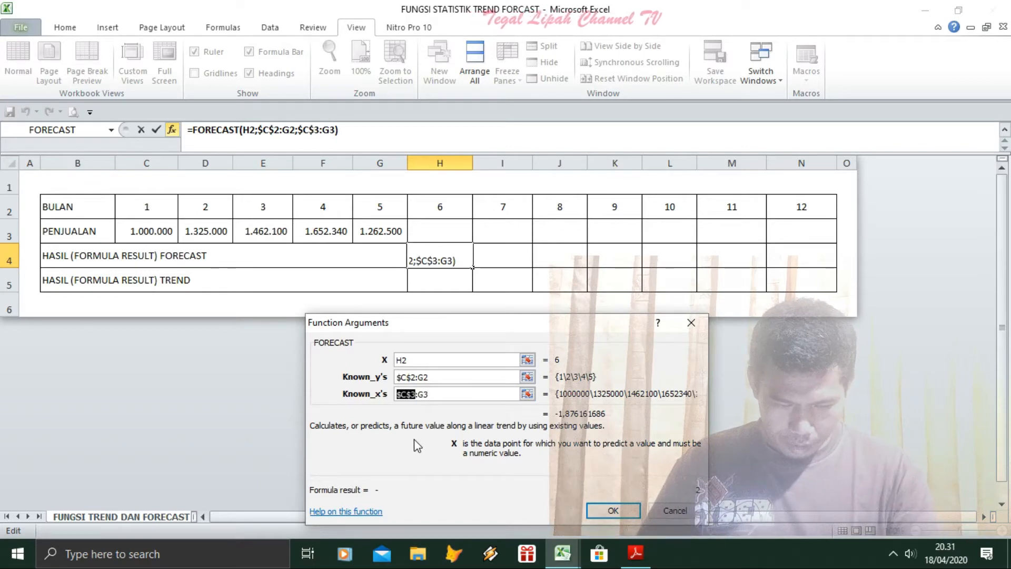
left_click(609, 513)
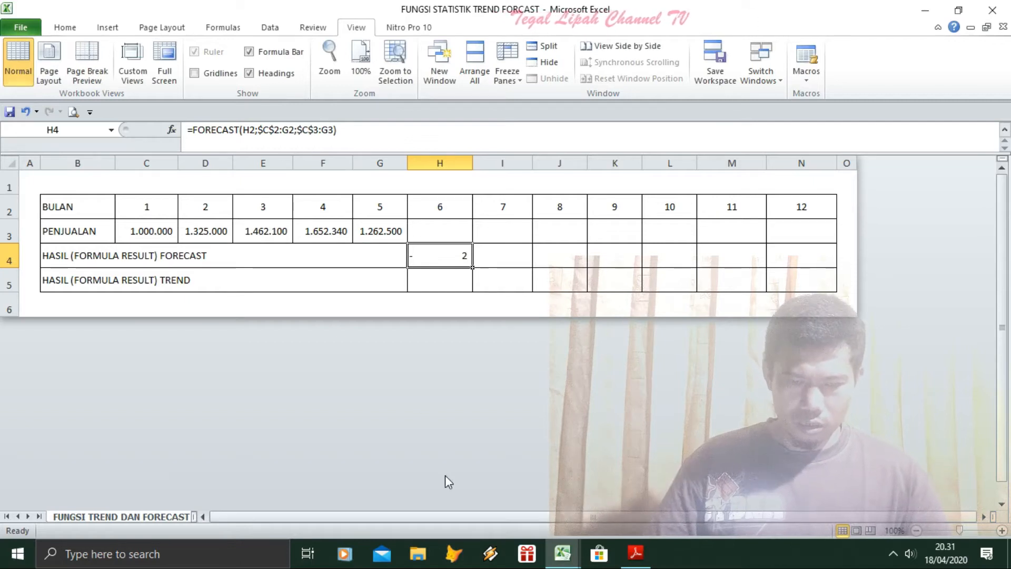
key("Delete")
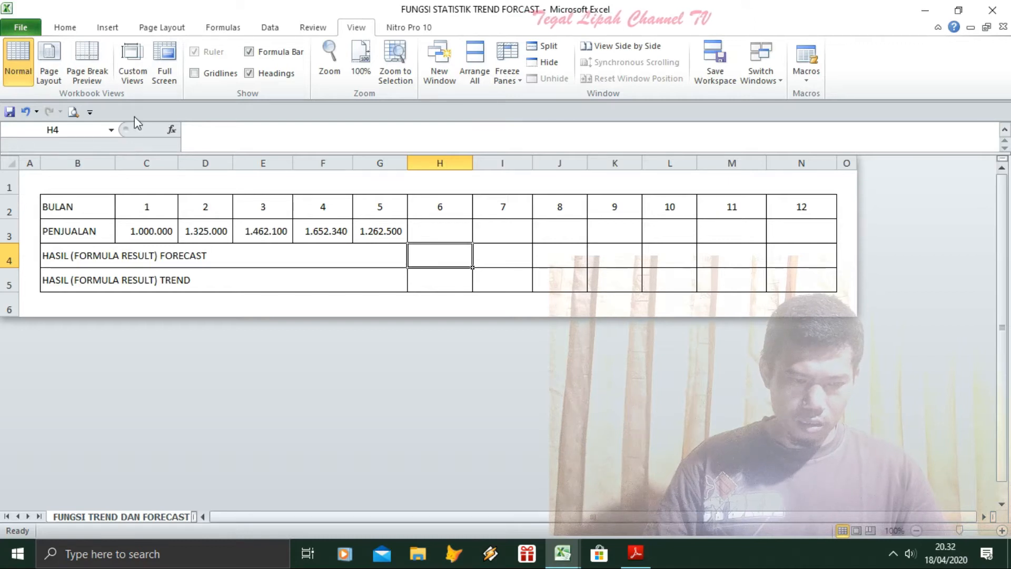
Insert the FORECAST function from the Statistical category into H4 again and open its arguments.
left_click(172, 131)
left_click(400, 396)
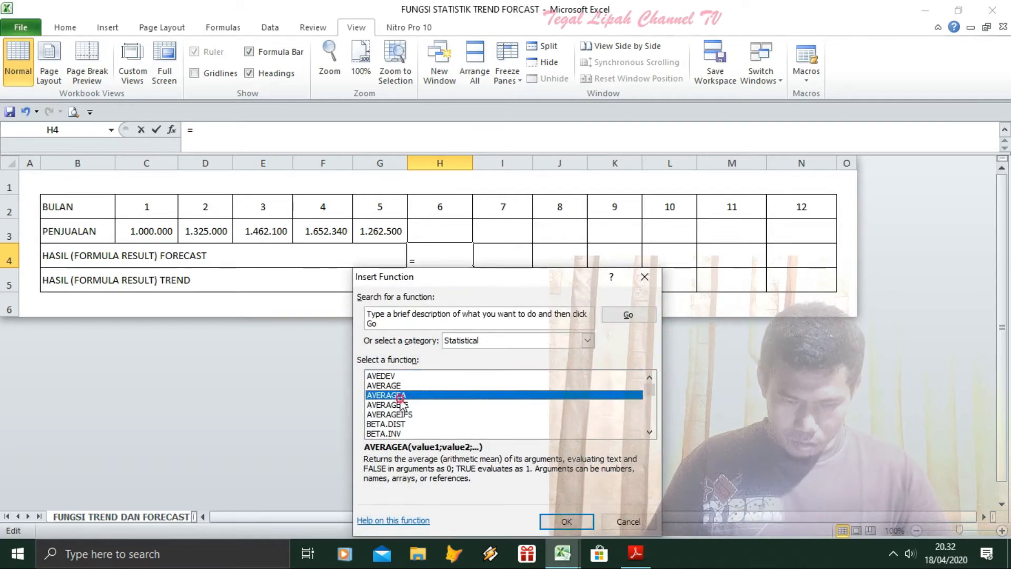
key("f")
key("Down")
key("Down")
key("Down")
key("Down")
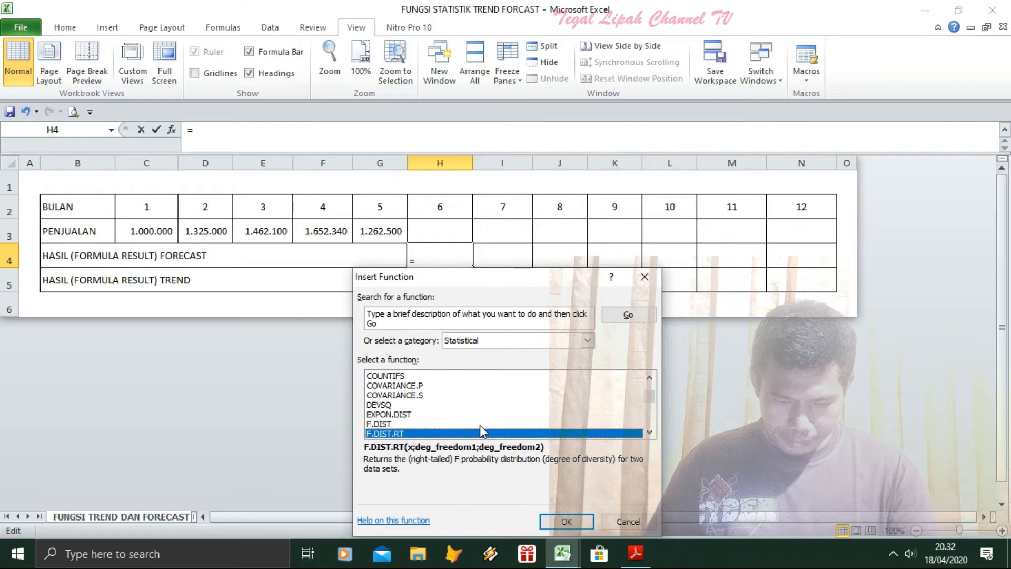
key("Down")
key("Down")
key("Down")
key("Down")
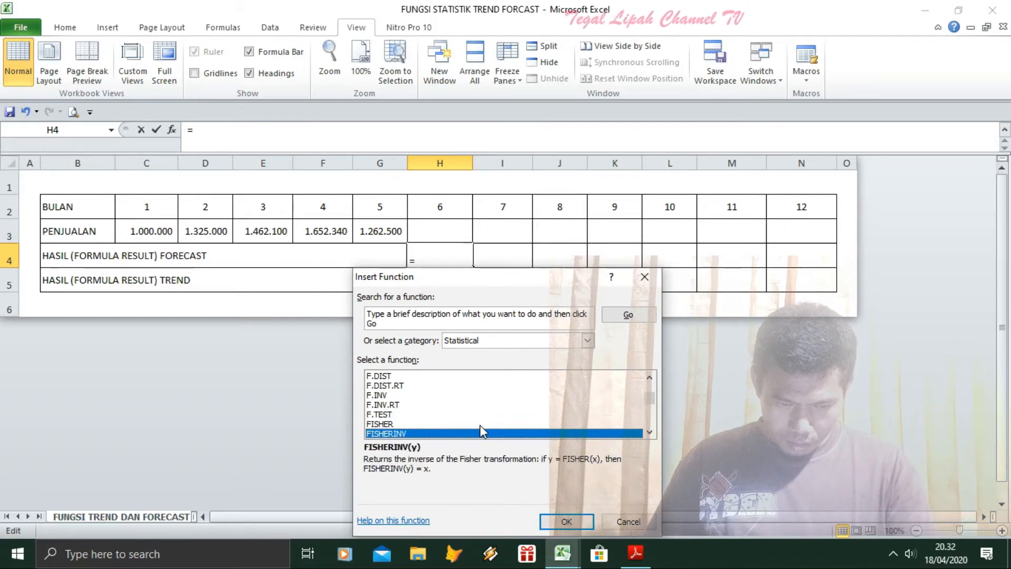
left_click(399, 427)
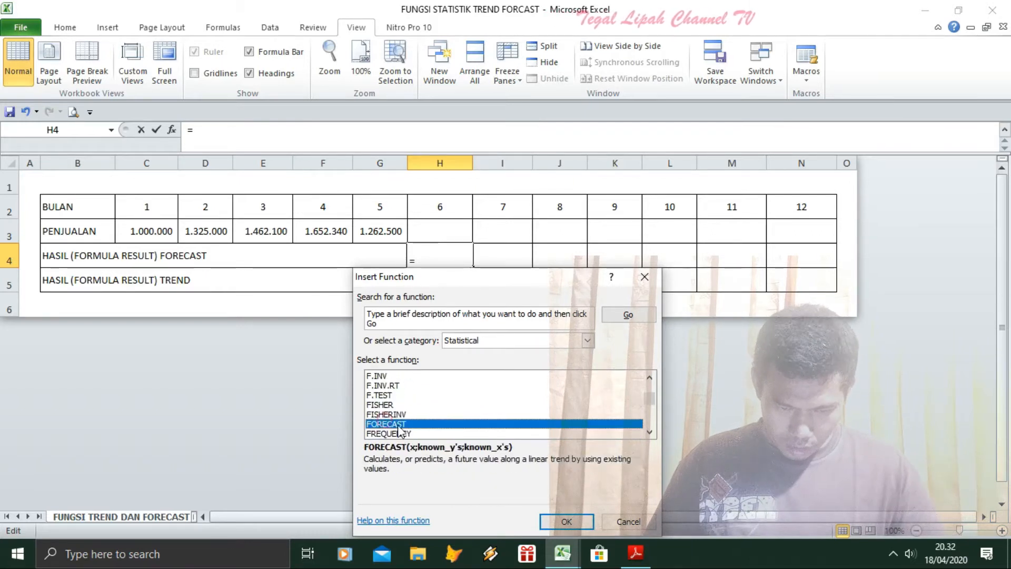
left_click(564, 522)
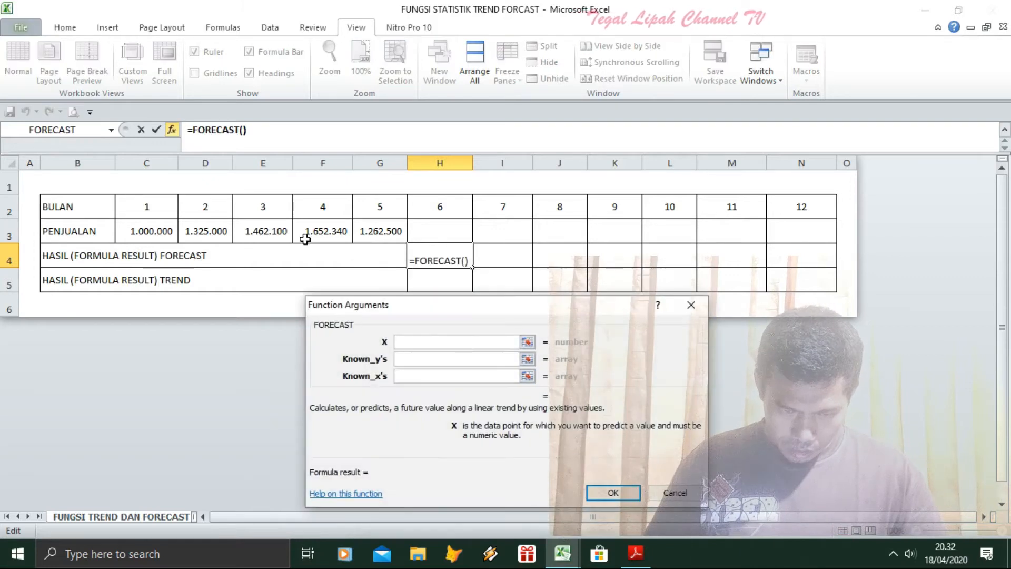
Set FORECAST's X argument to H2 and Known_y's to the sales figures as $C$3:G3.
left_click(434, 211)
left_click(428, 359)
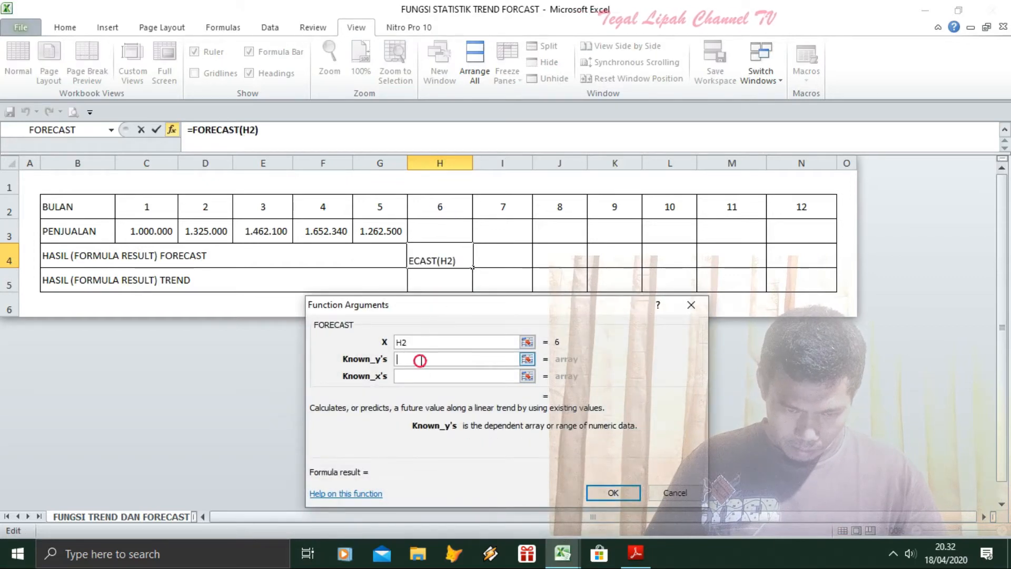
left_click_drag(141, 231, 377, 230)
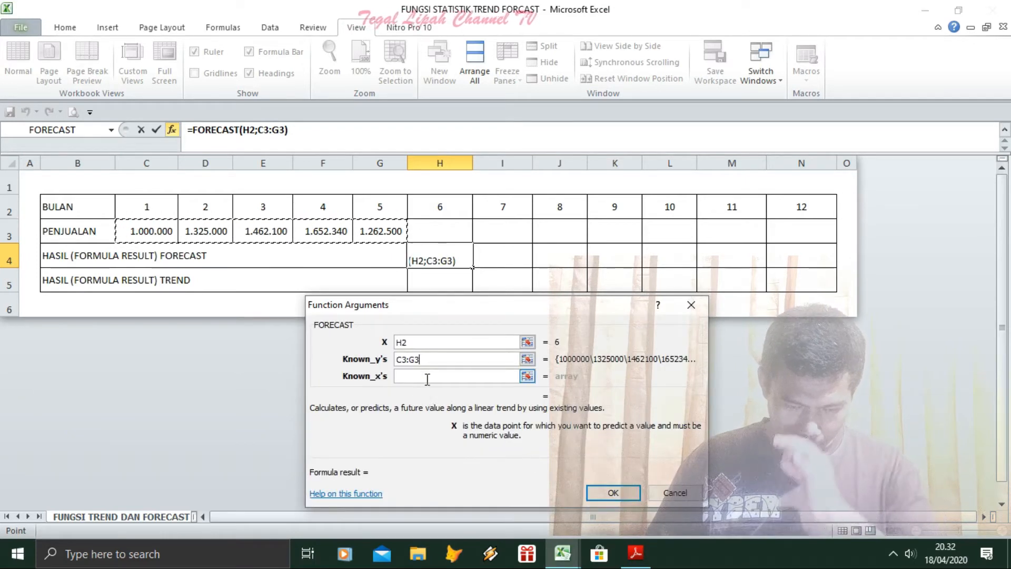
left_click(406, 360)
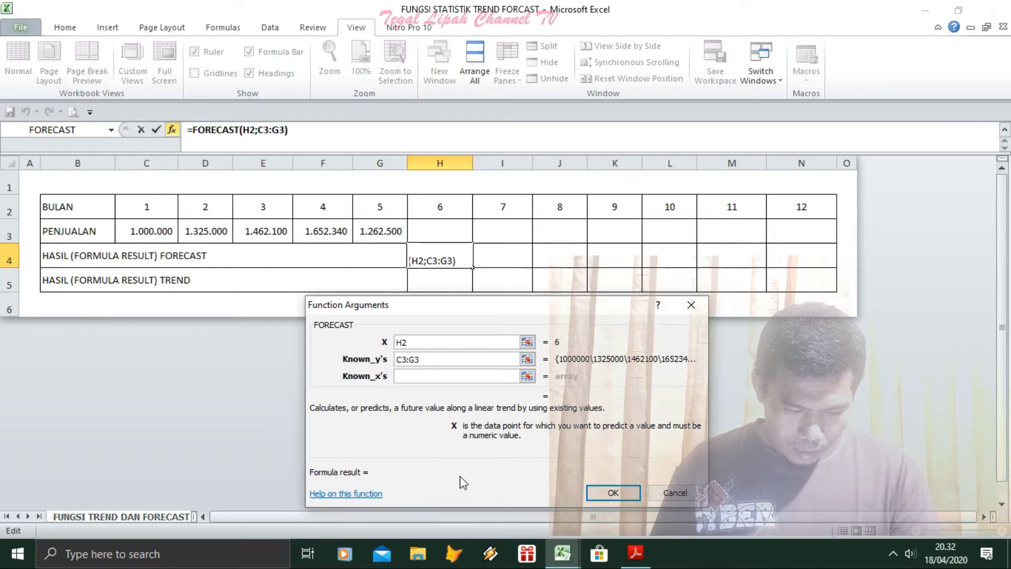
key("F4")
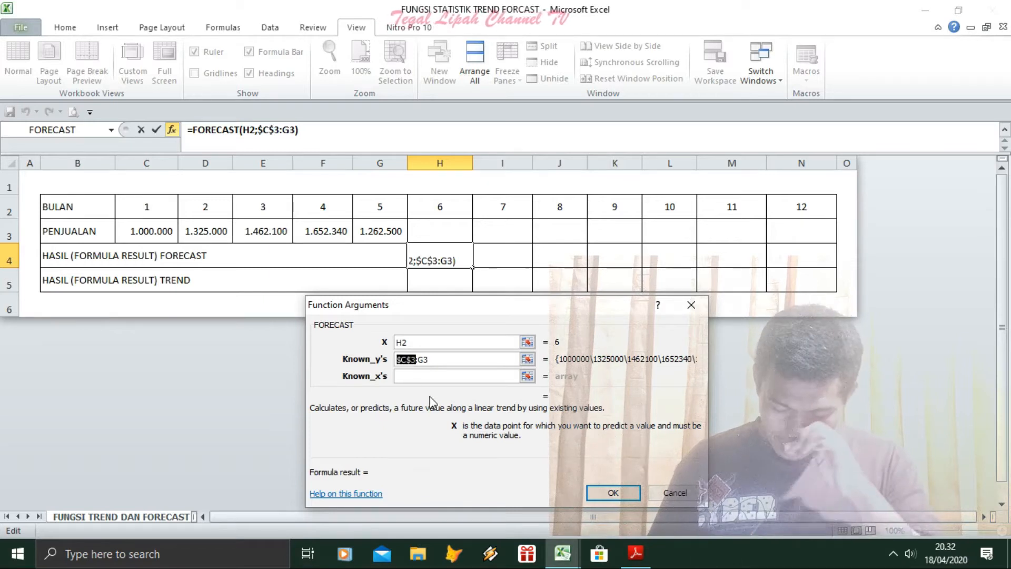
Complete the FORECAST formula with the month numbers $C$2:G2 as Known_x's and fill it from H4 across to N4.
left_click(413, 376)
left_click(386, 275)
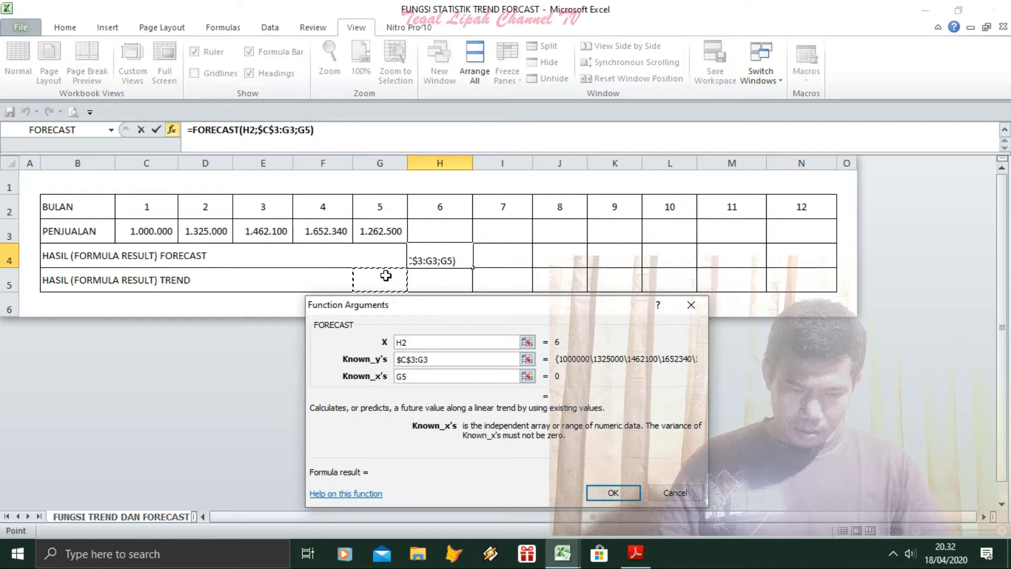
key("BackSpace")
key("BackSpace")
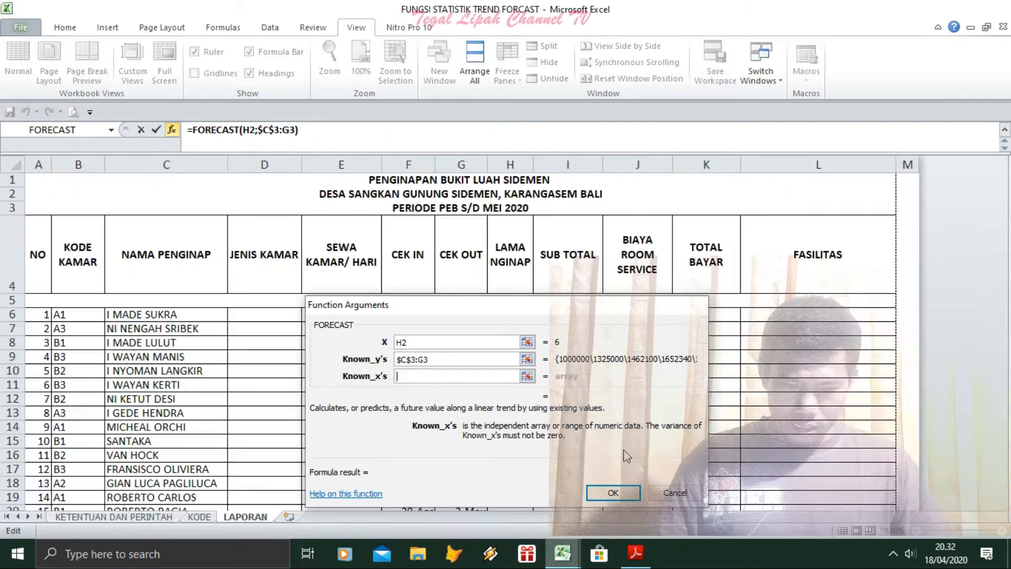
left_click_drag(146, 209, 368, 210)
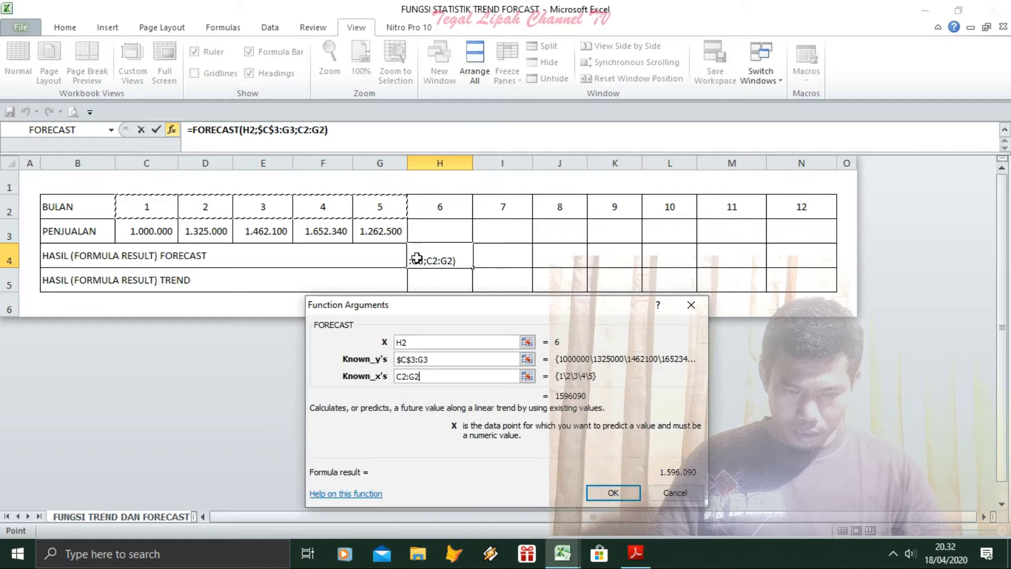
left_click(419, 375)
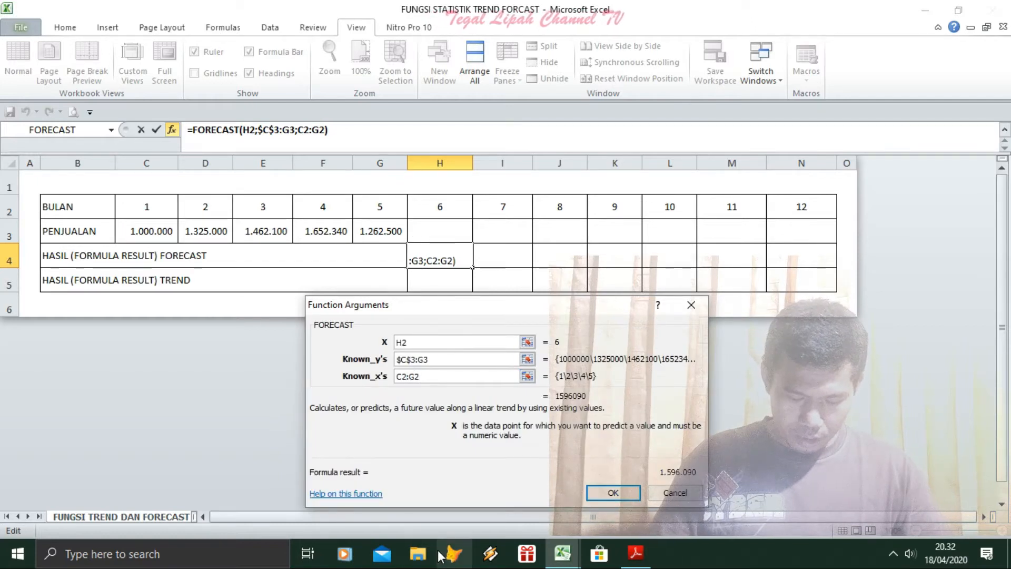
key("F4")
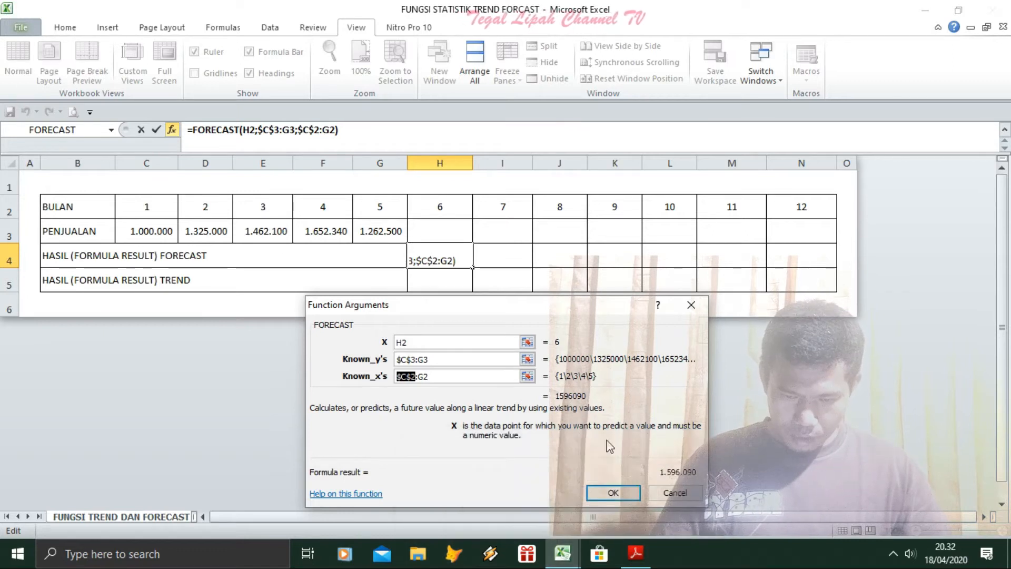
left_click(611, 492)
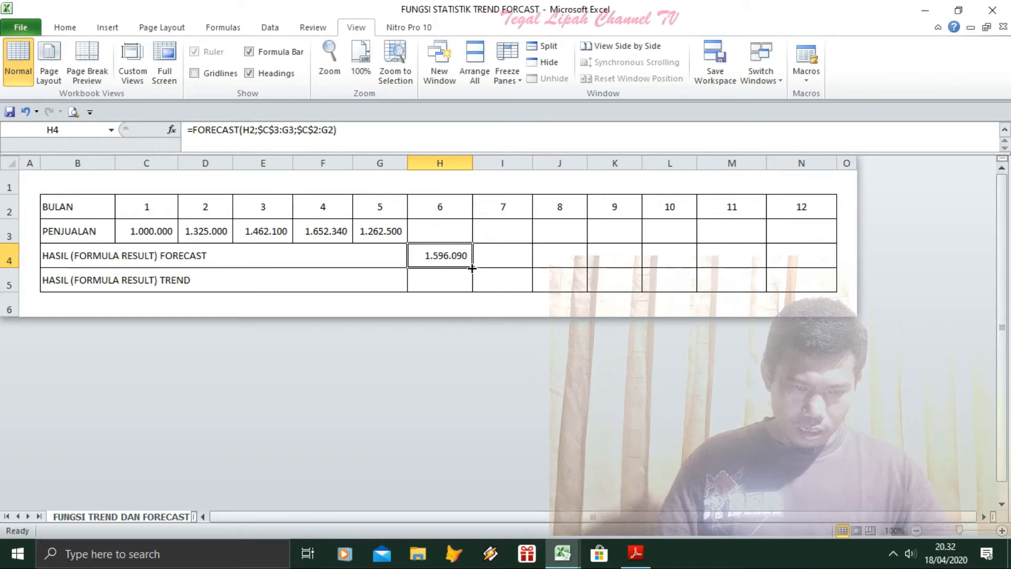
left_click_drag(471, 269, 811, 269)
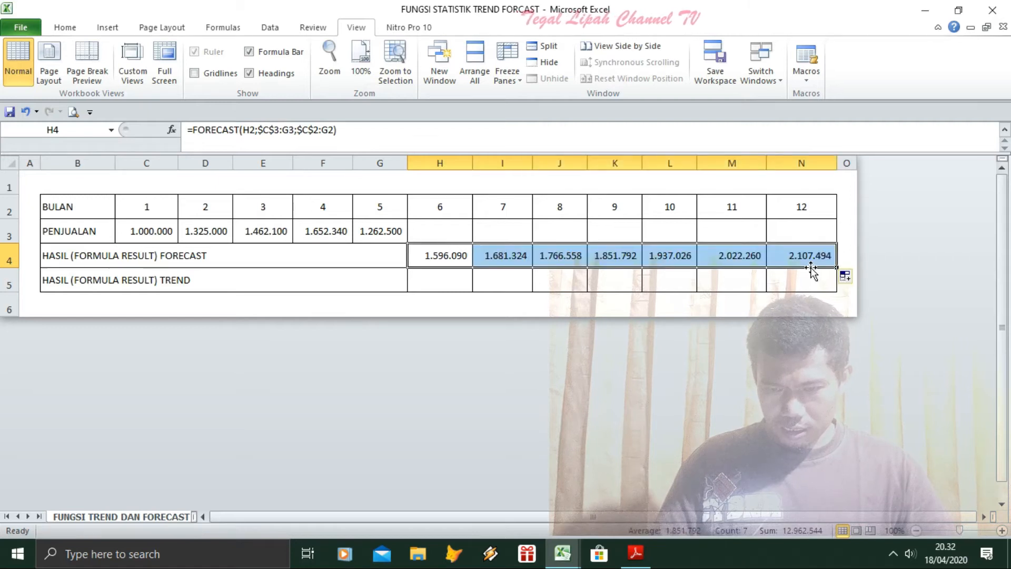
Examine the FORECAST formulas across row 4, comparing the cell references used for each month.
left_click(797, 252)
left_click(745, 254)
left_click(678, 253)
left_click(527, 255)
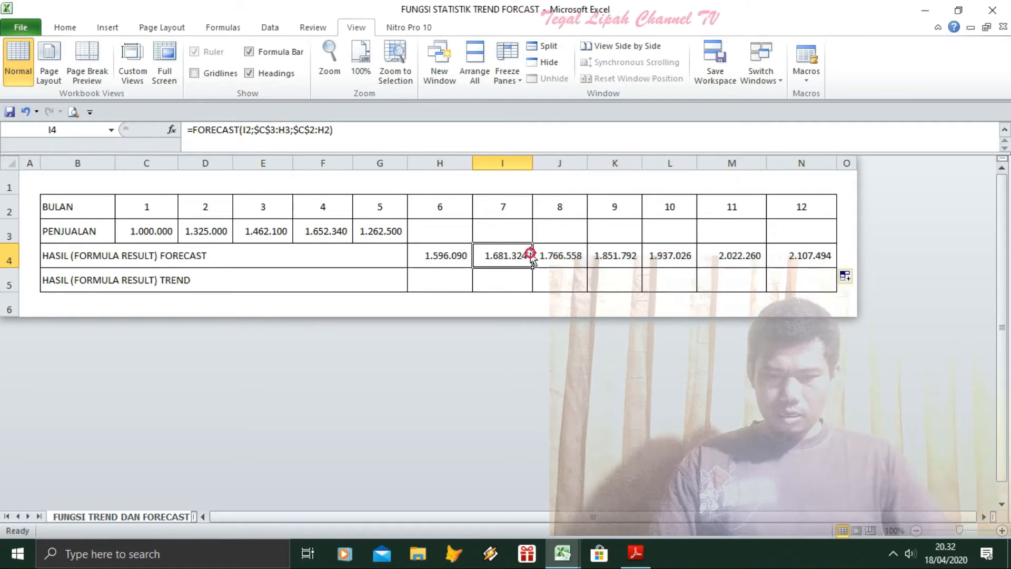
left_click(559, 255)
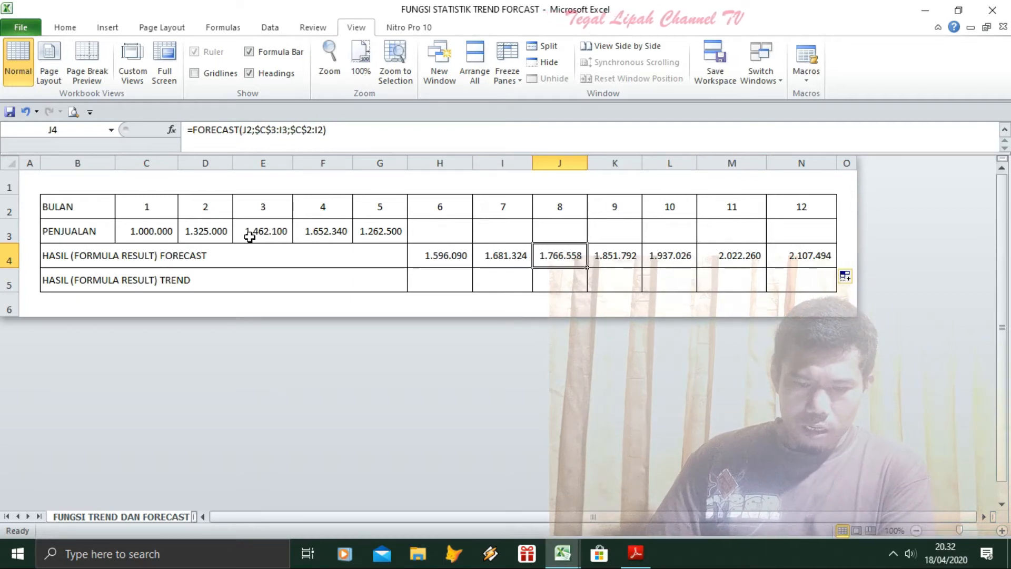
left_click(450, 255)
left_click(488, 259)
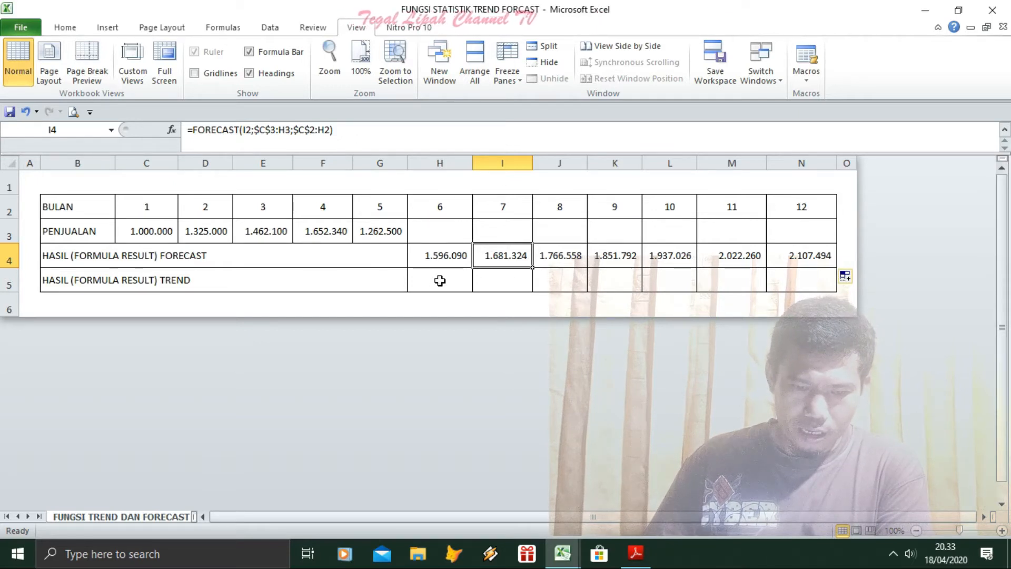
left_click(453, 263)
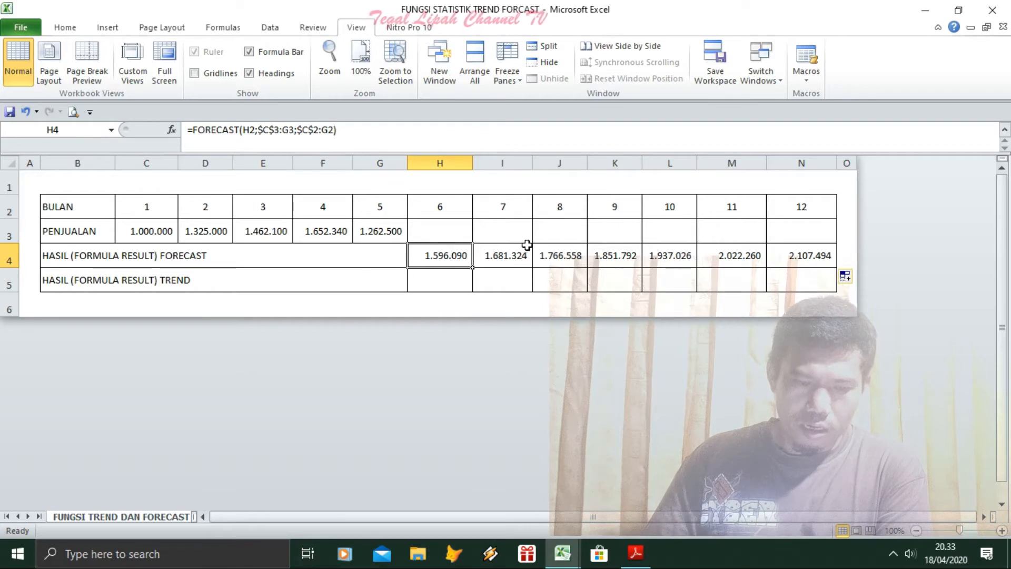
left_click(559, 255)
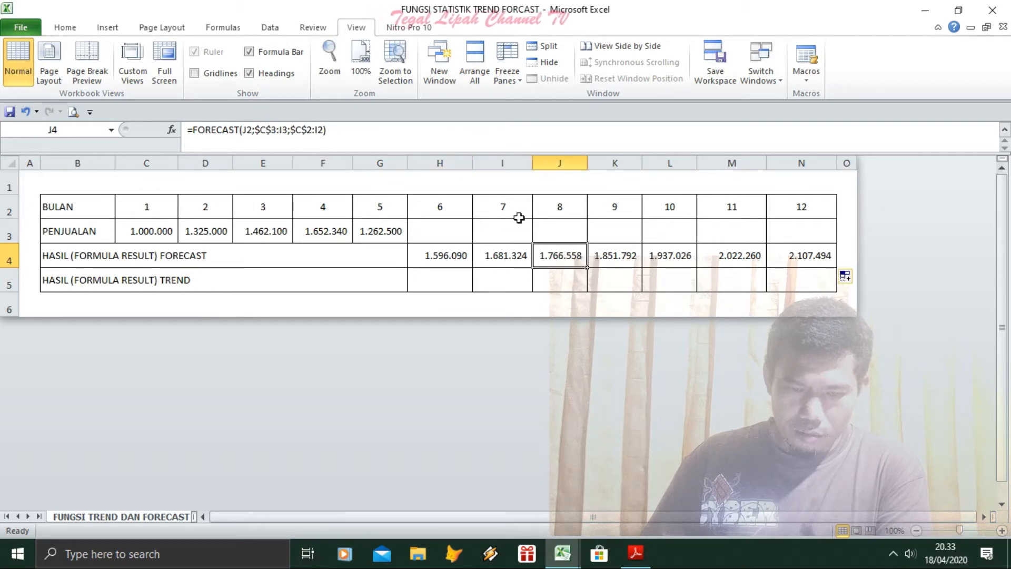
left_click(627, 250)
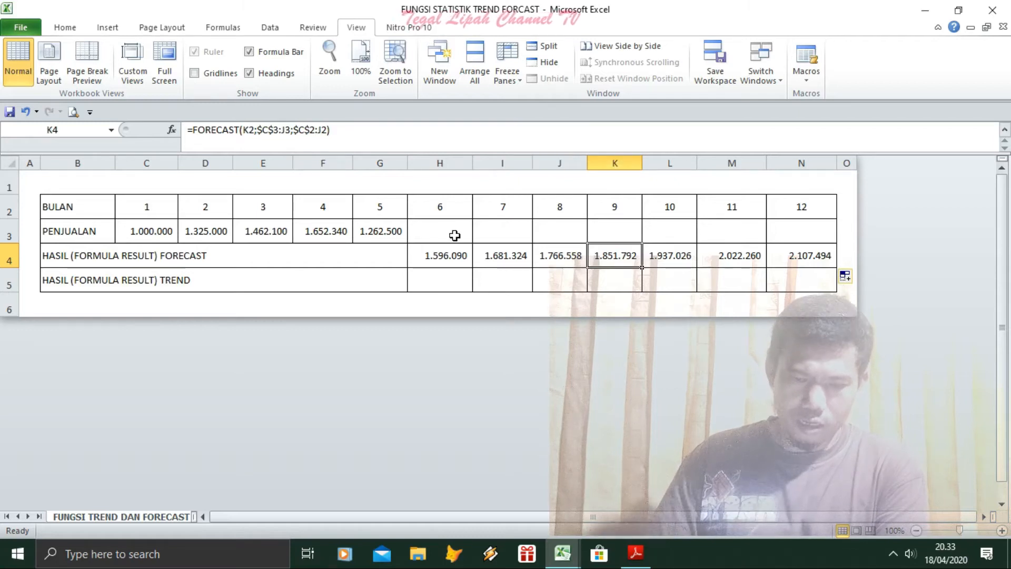
Insert the TREND function from the Statistical category into H5, the month 6 trend cell, and open its arguments.
left_click(426, 275)
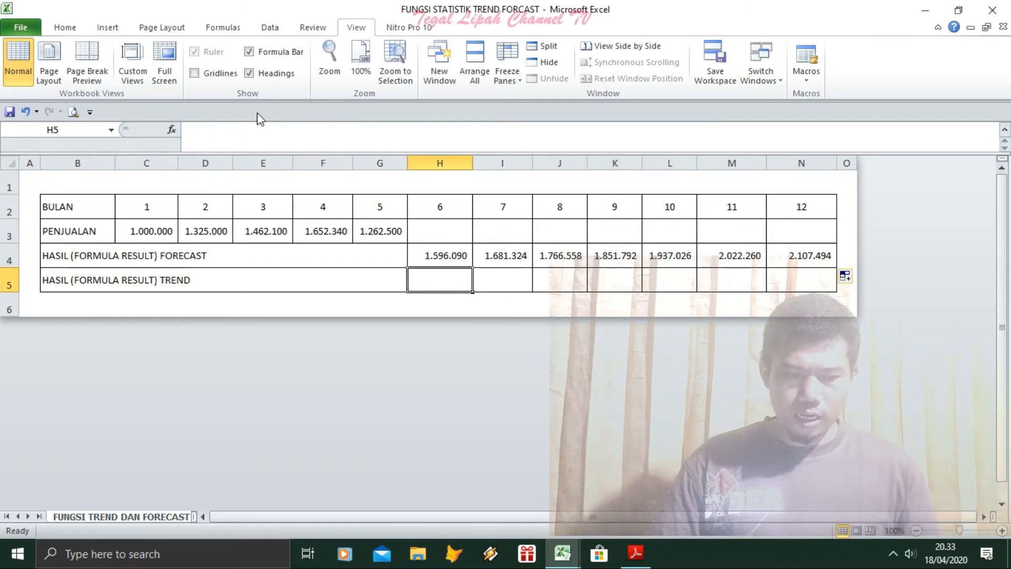
left_click(171, 129)
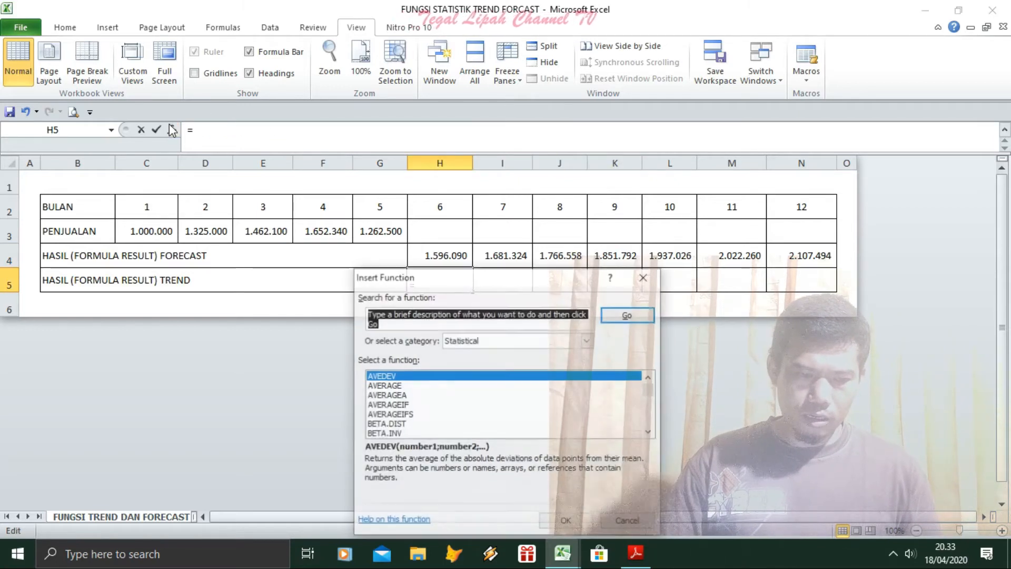
left_click(404, 405)
key("t")
key("Down")
key("Down")
key("Down")
key("Down")
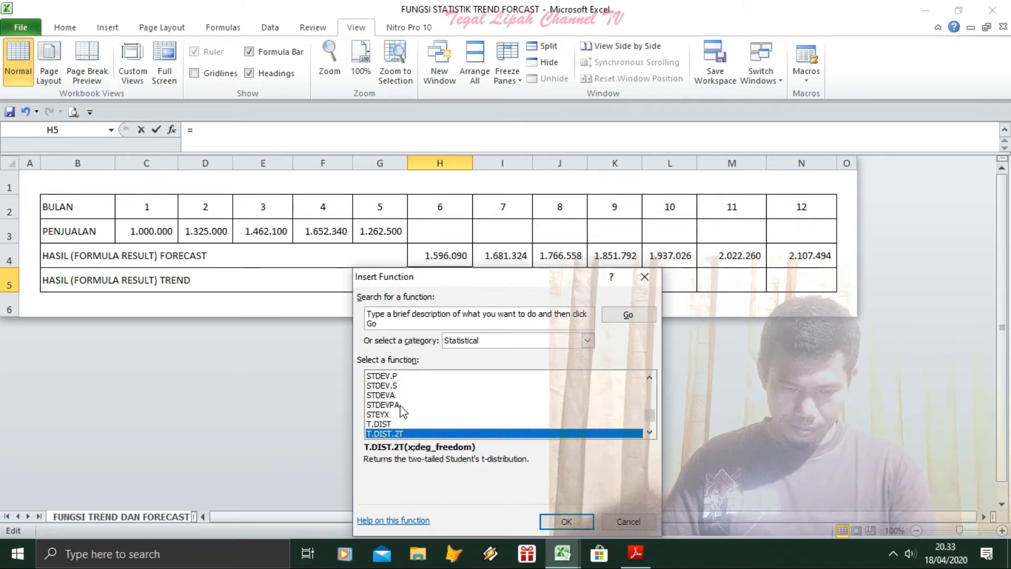
key("Down")
key("Down")
key("Down")
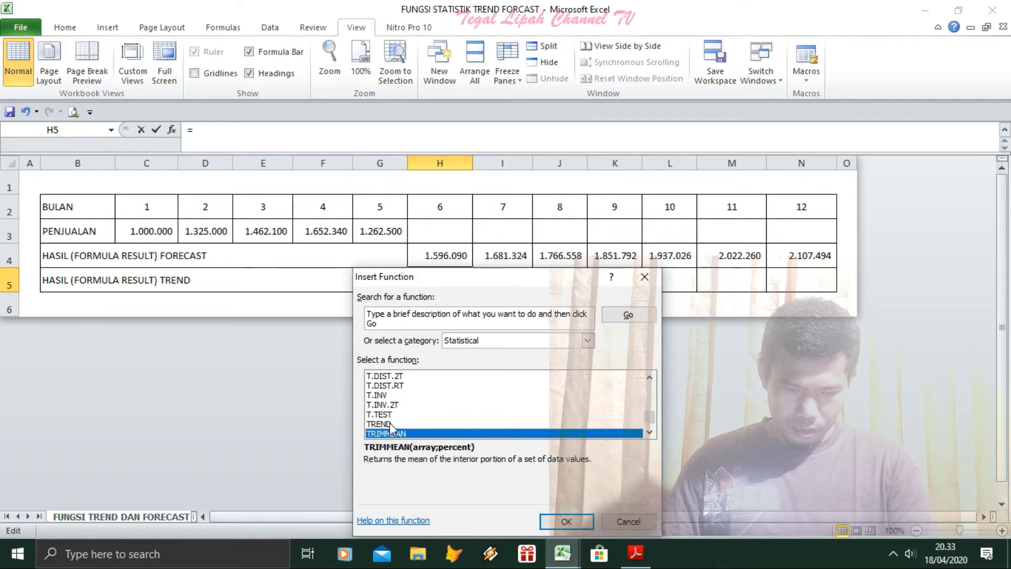
left_click(389, 422)
left_click(566, 521)
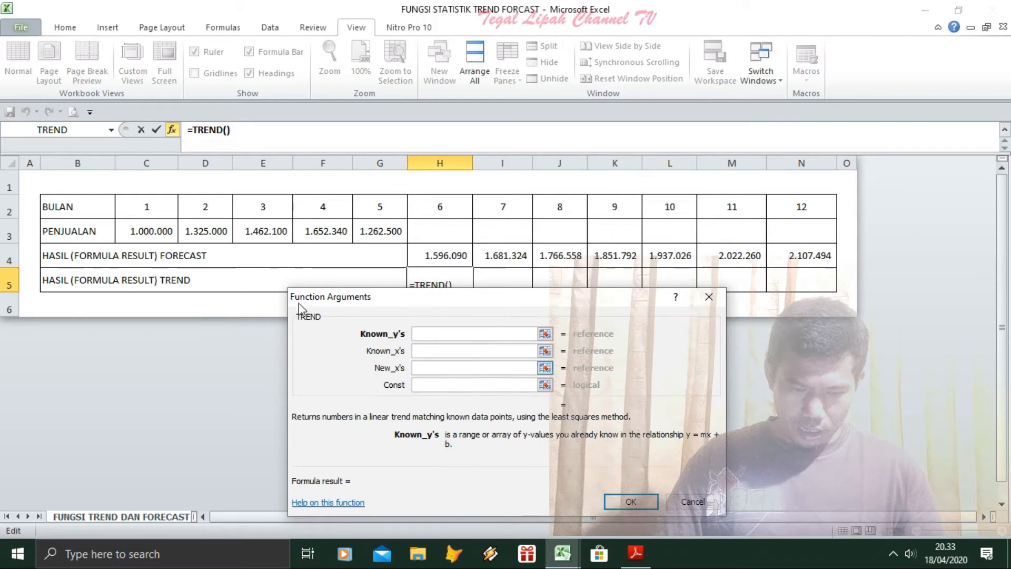
Set TREND's Known_y's to the sales figures $C$3:G3 and Known_x's to the month numbers $C$2:G2.
left_click_drag(127, 229, 383, 235)
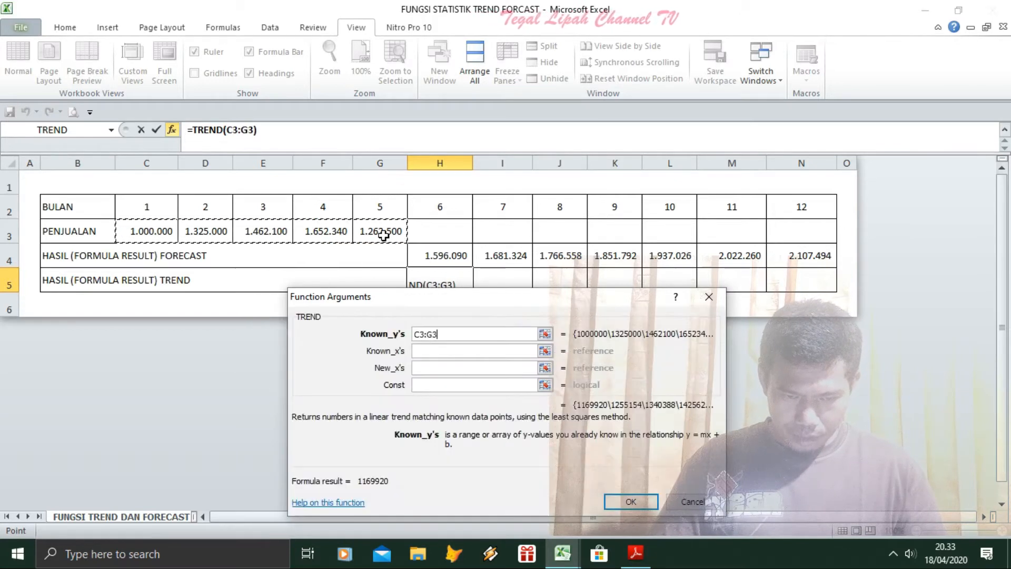
left_click(426, 333)
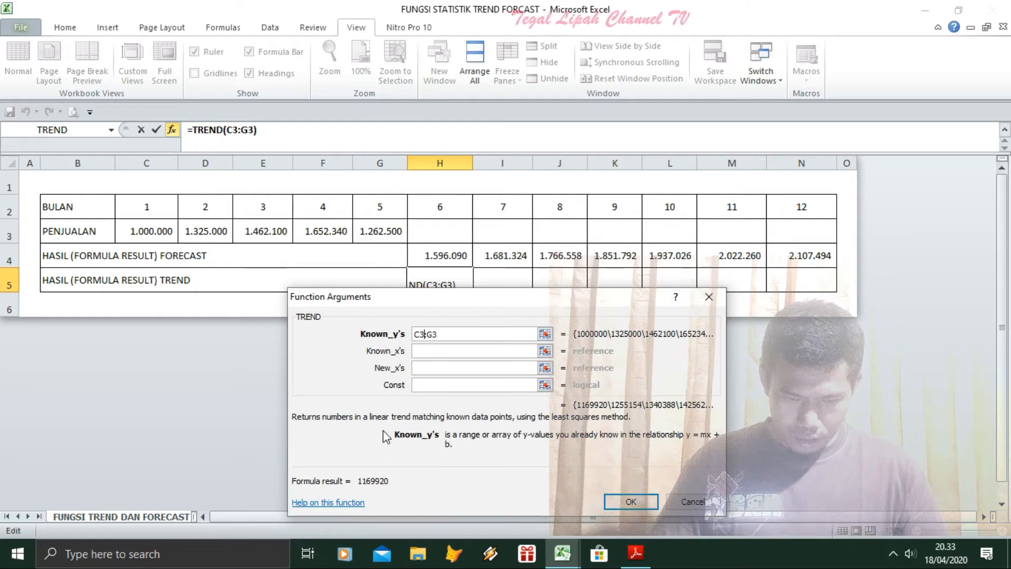
key("F4")
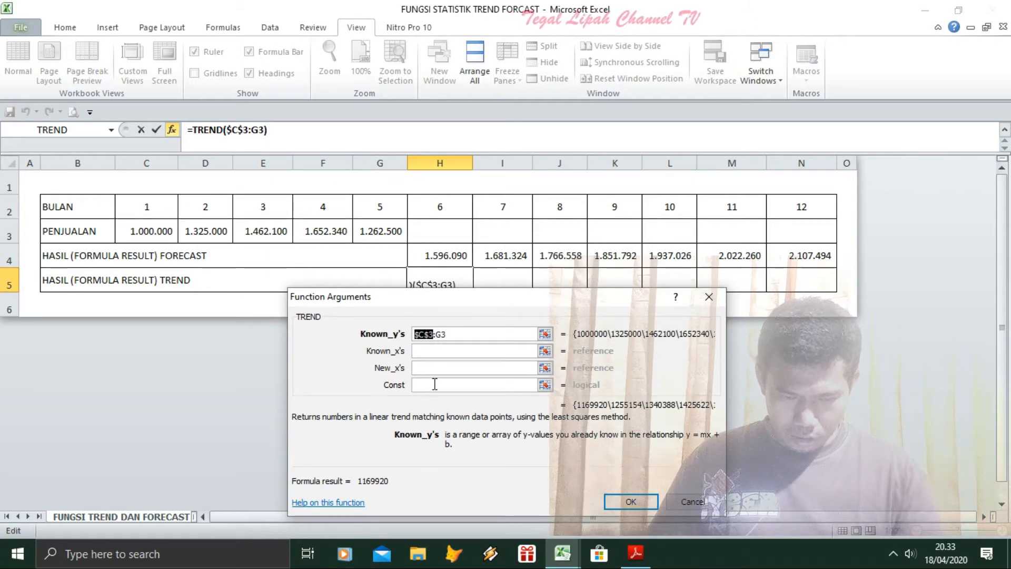
left_click(429, 352)
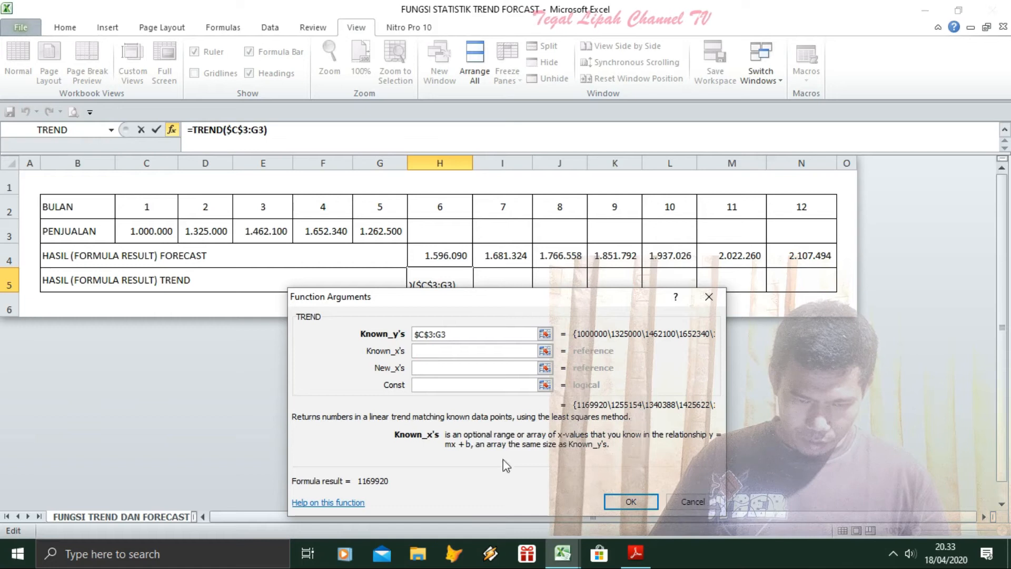
left_click_drag(121, 209, 377, 218)
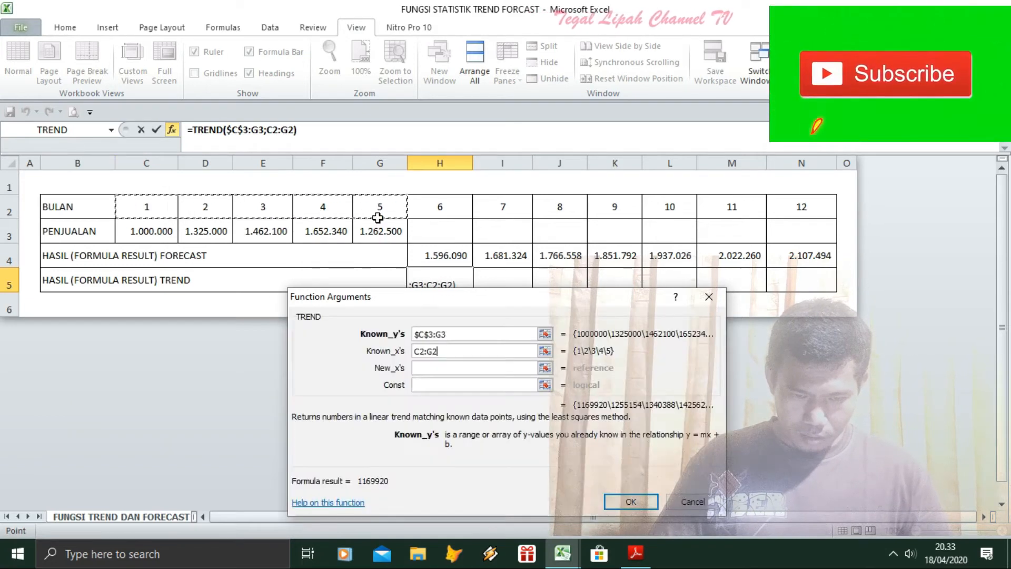
left_click(427, 351)
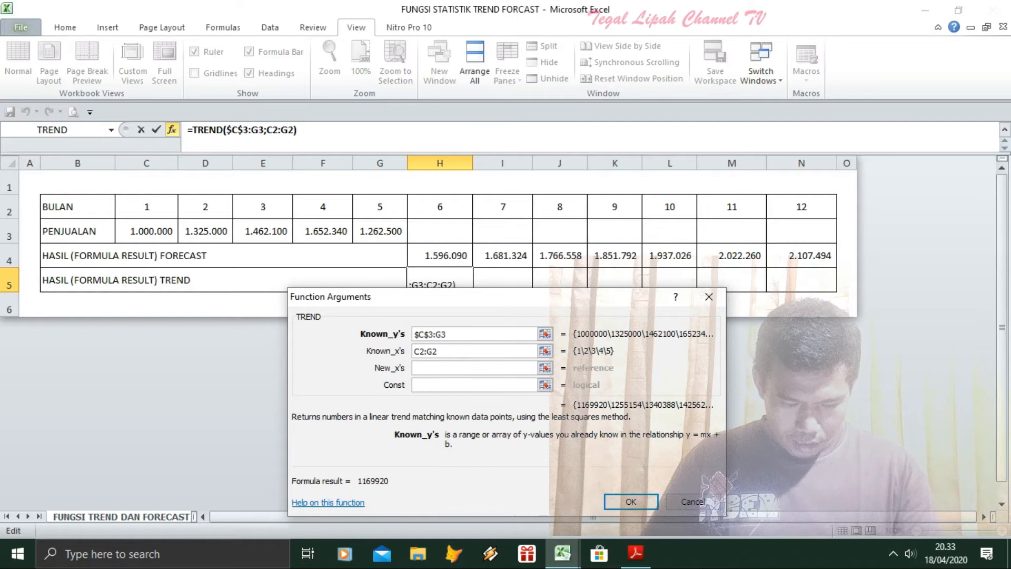
key("F4")
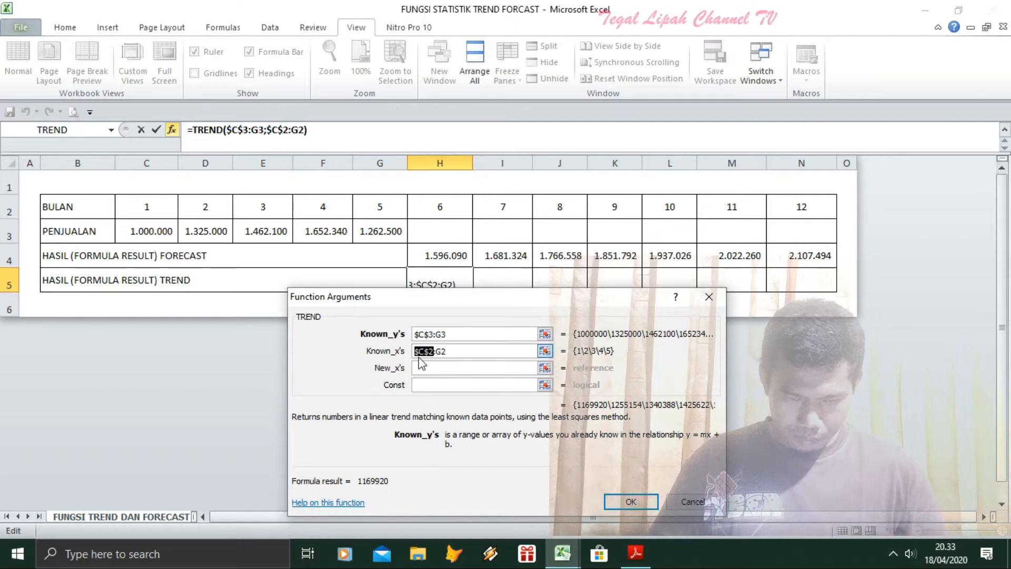
key("Tab")
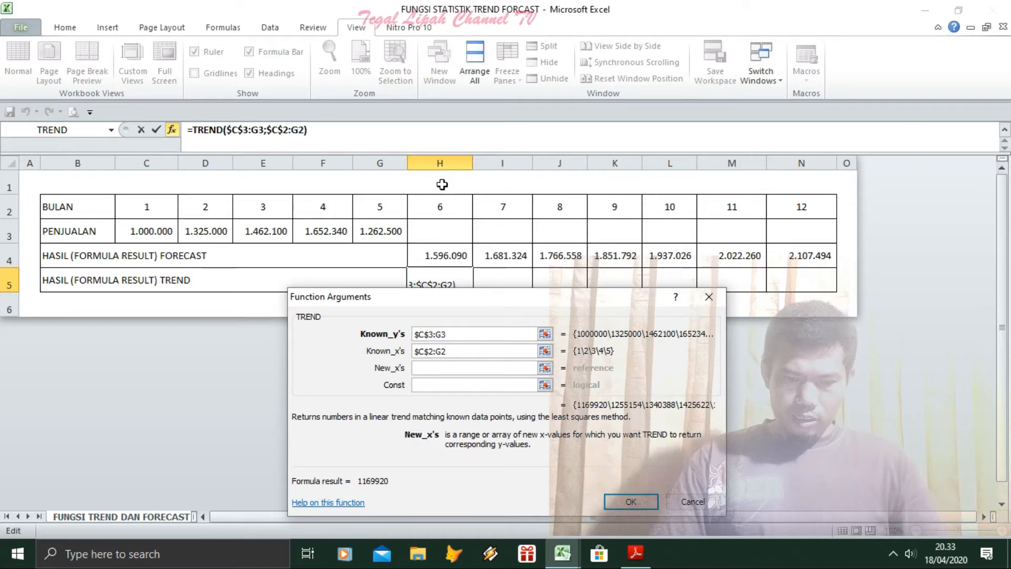
Complete H5's TREND formula with New_x's H2 and Const TRUE, and format the result in comma style.
left_click(441, 213)
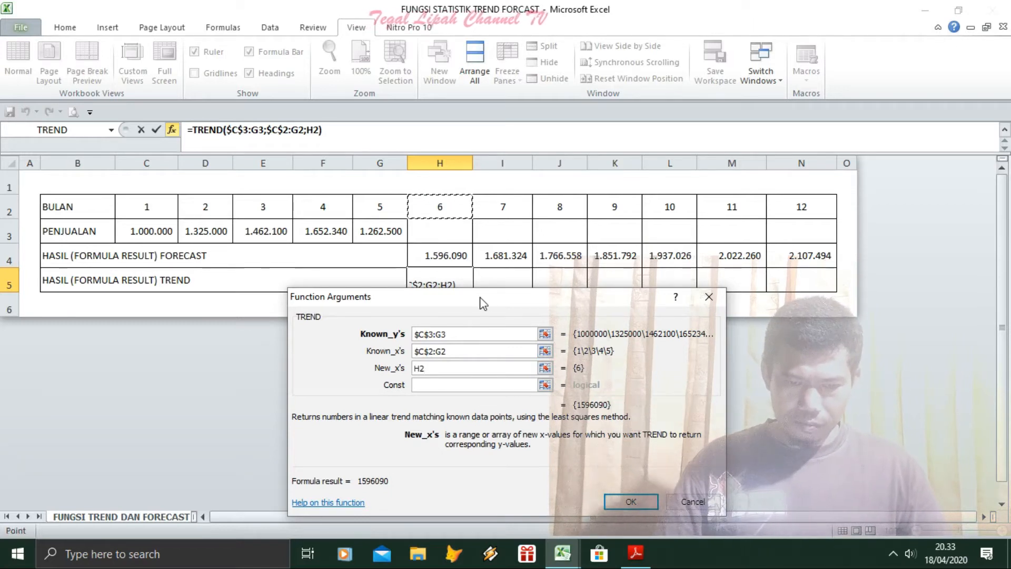
left_click(432, 387)
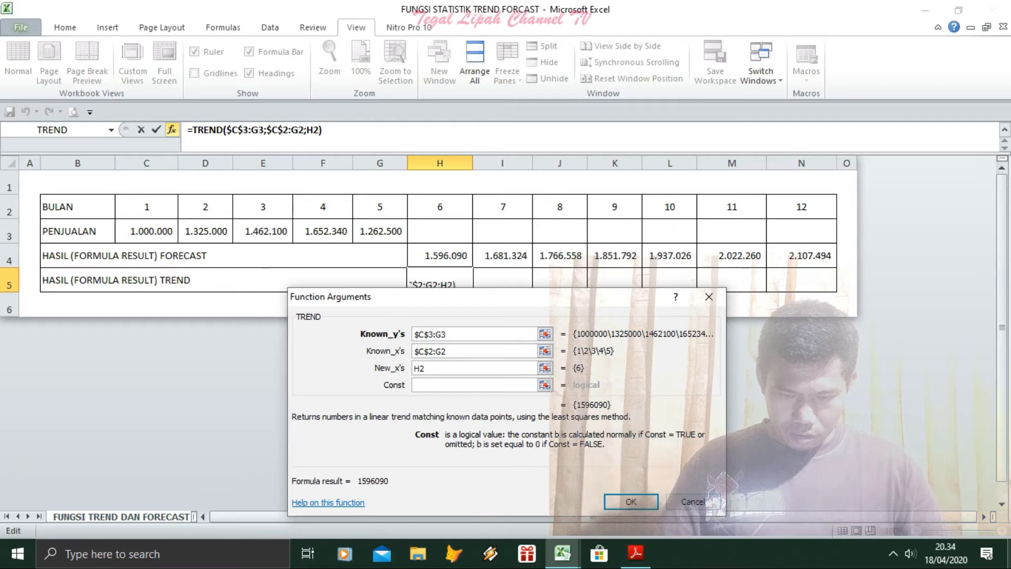
type("TRUE")
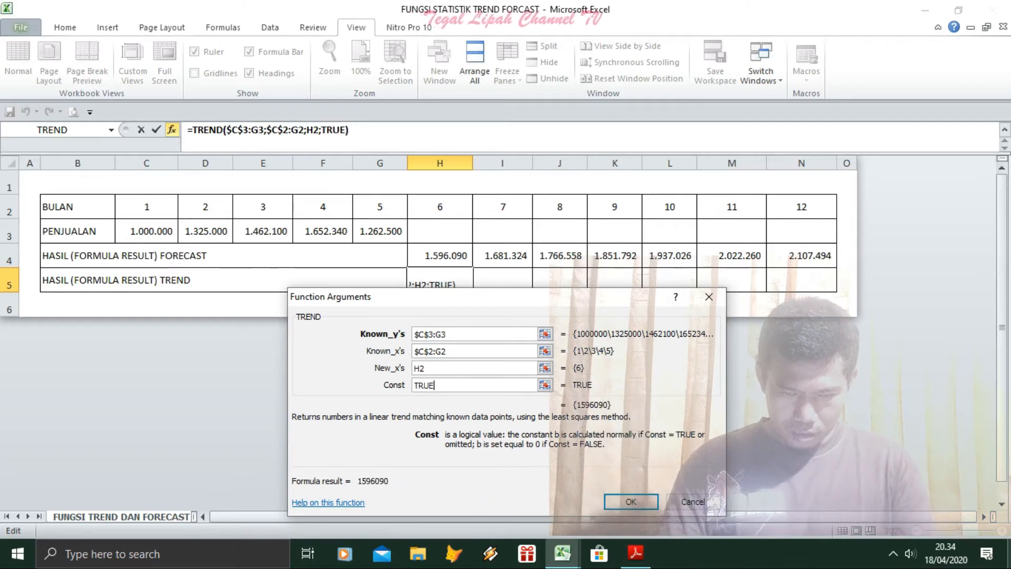
left_click(632, 503)
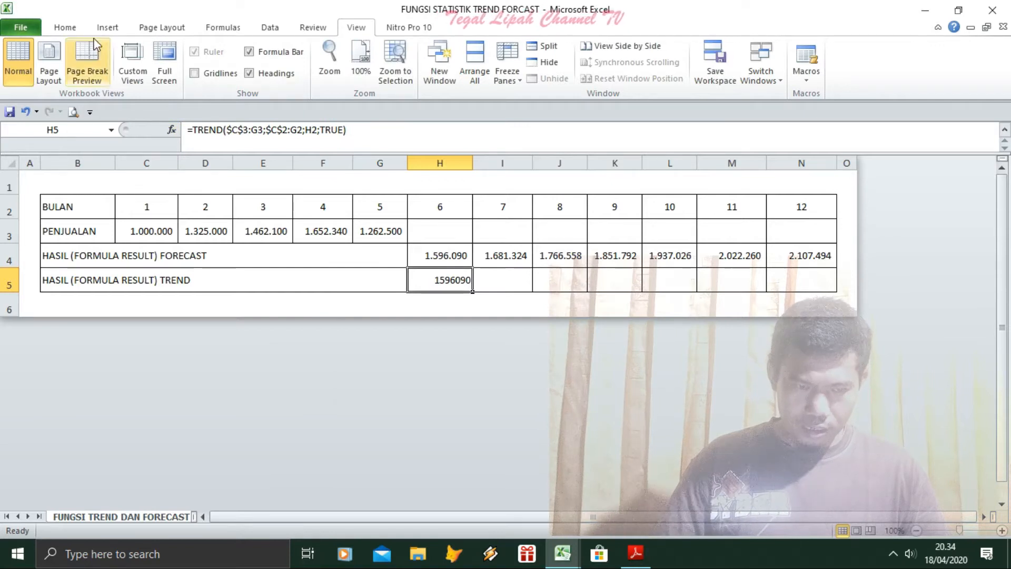
left_click(65, 27)
left_click(511, 78)
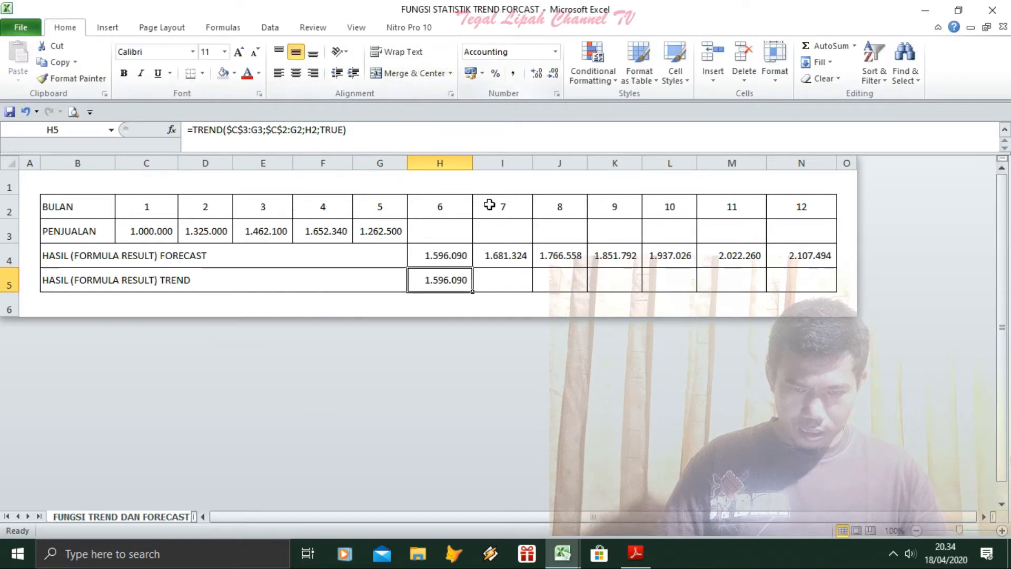
Show H4:H5 with two decimals and widen column H to compare the month 6 FORECAST and TREND results.
left_click(487, 287)
left_click(448, 282)
left_click(458, 255)
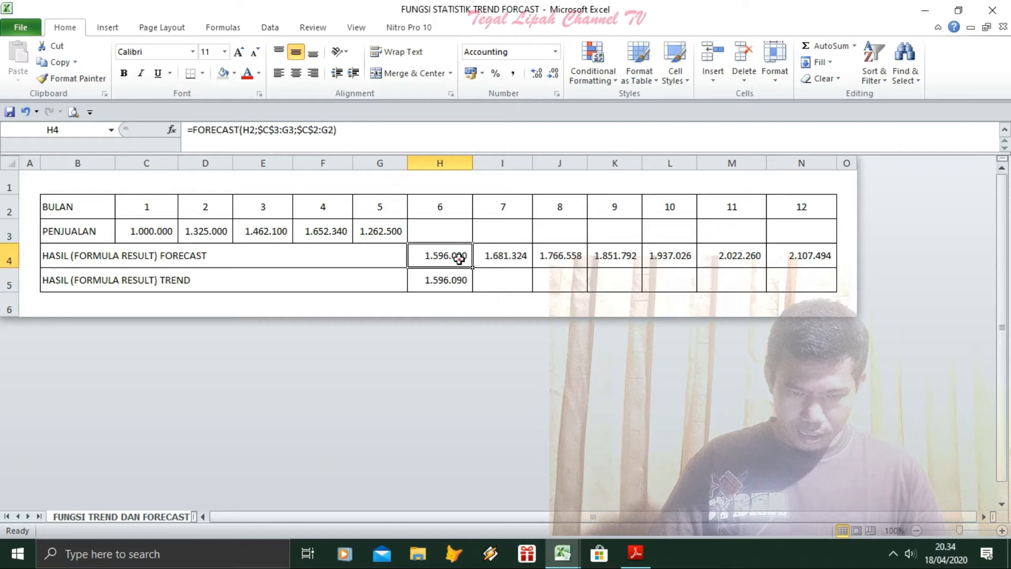
left_click(458, 280)
left_click(459, 260)
left_click_drag(459, 260, 456, 279)
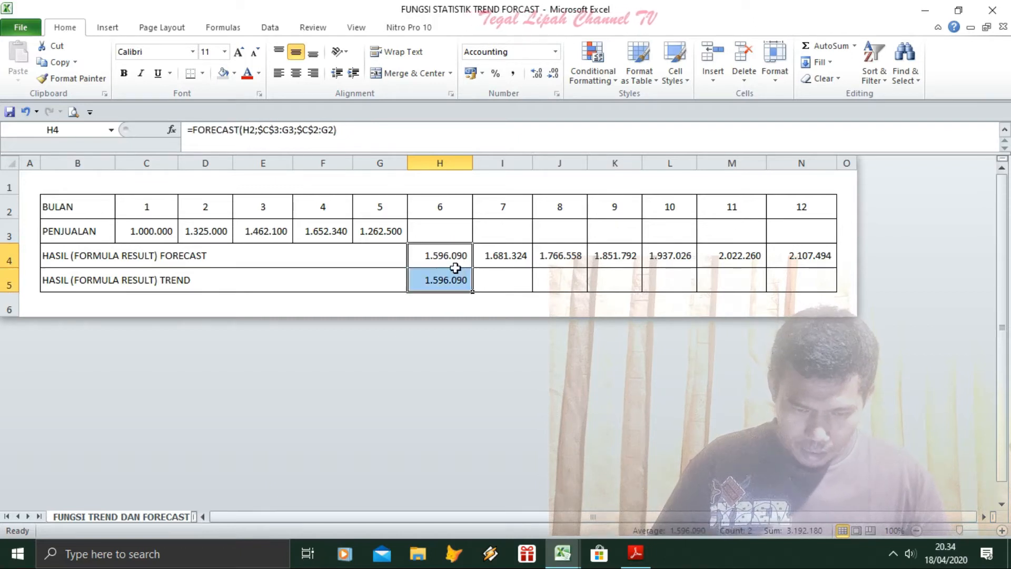
left_click(536, 73)
left_click(536, 73)
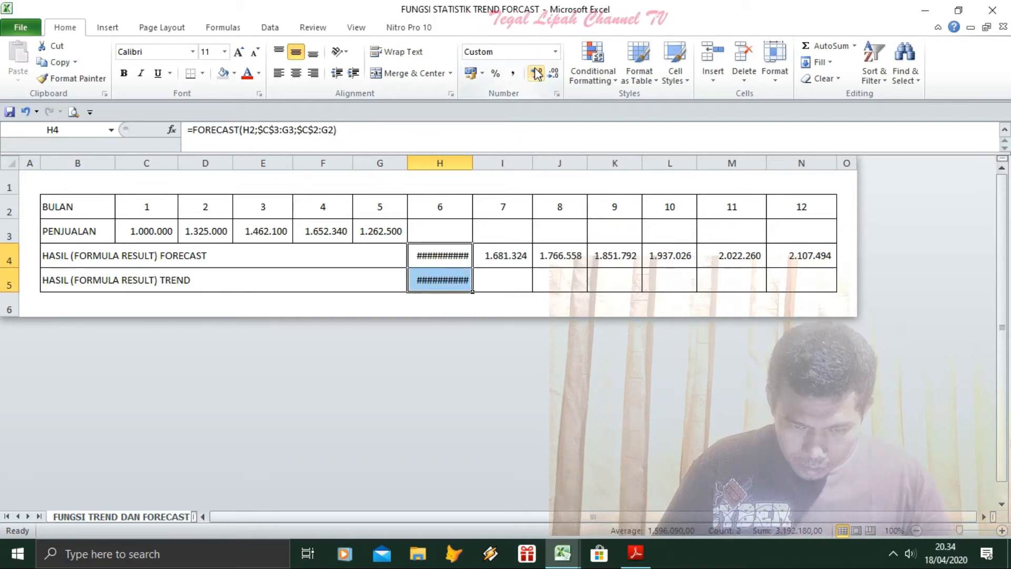
left_click_drag(472, 164, 504, 166)
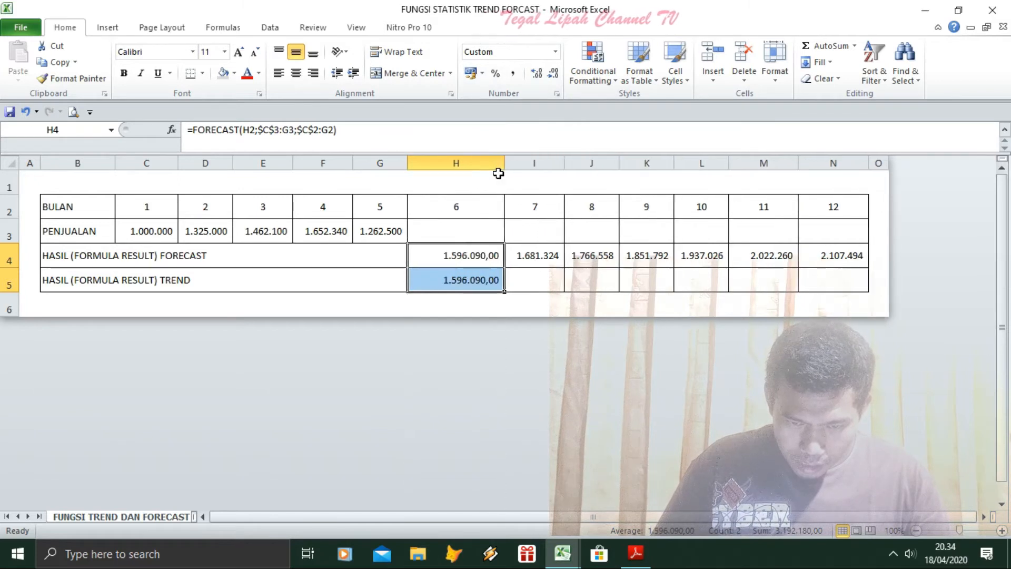
Check H4:H5 with additional decimals, narrow column H again, and return both results to whole numbers.
left_click(536, 73)
left_click(535, 73)
left_click(535, 73)
left_click_drag(505, 160, 468, 158)
left_click(537, 74)
left_click(537, 73)
left_click(538, 74)
left_click(537, 74)
left_click(550, 74)
left_click(549, 73)
left_click(549, 73)
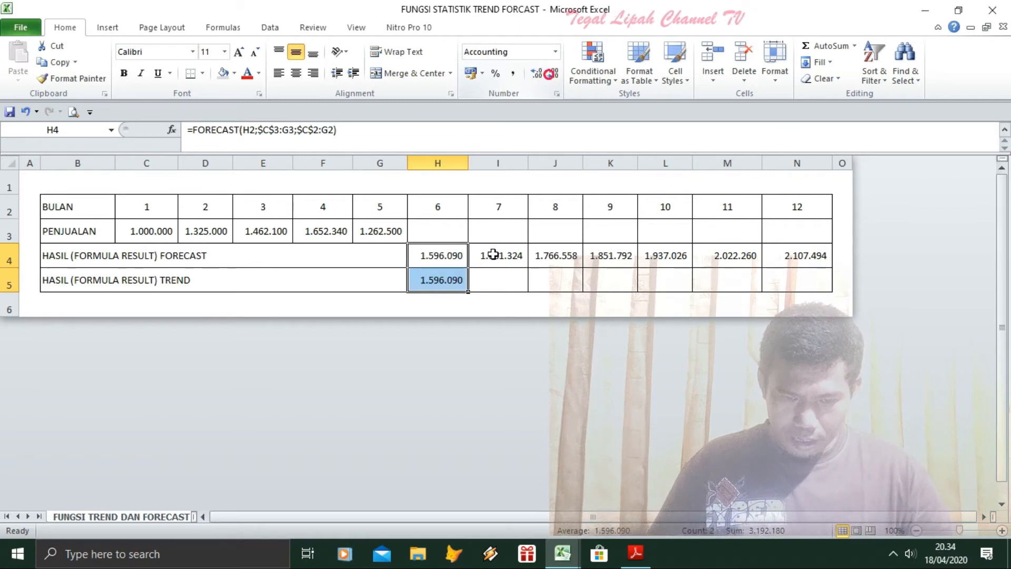
Fill the TREND formula from H5 across to N5 and check the references in H5's formula.
left_click(450, 281)
left_click_drag(467, 291, 807, 294)
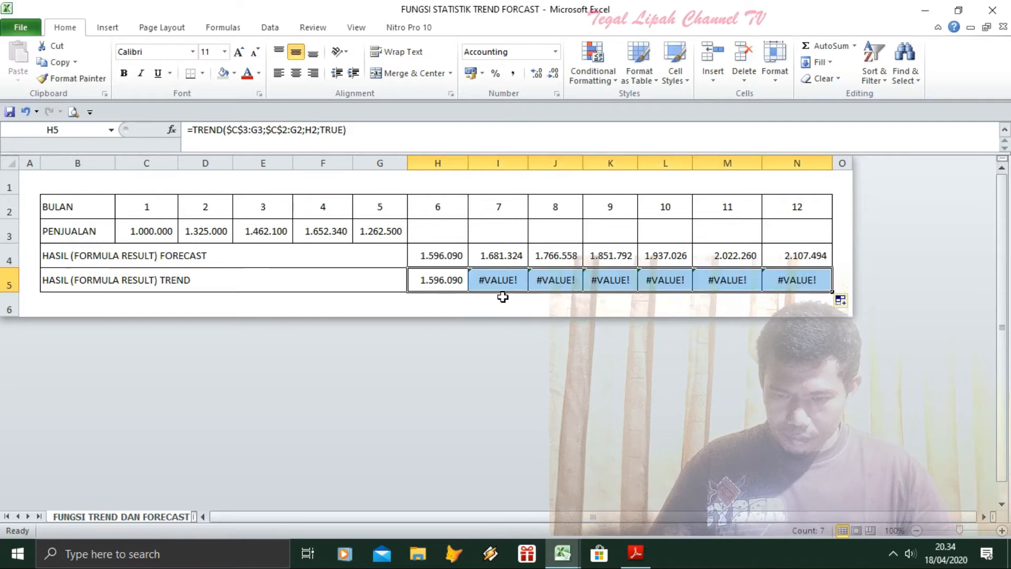
left_click(450, 280)
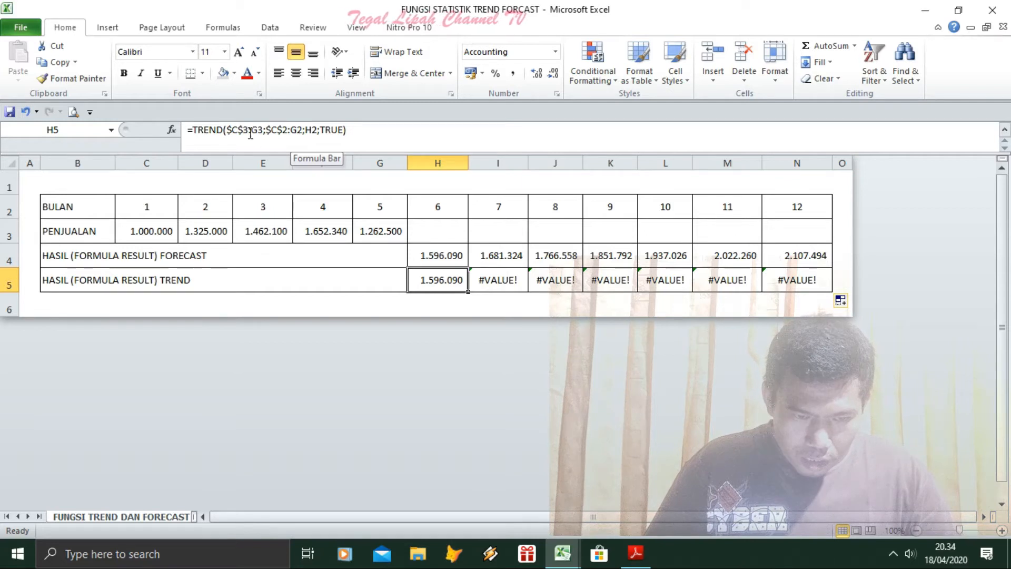
left_click(312, 130)
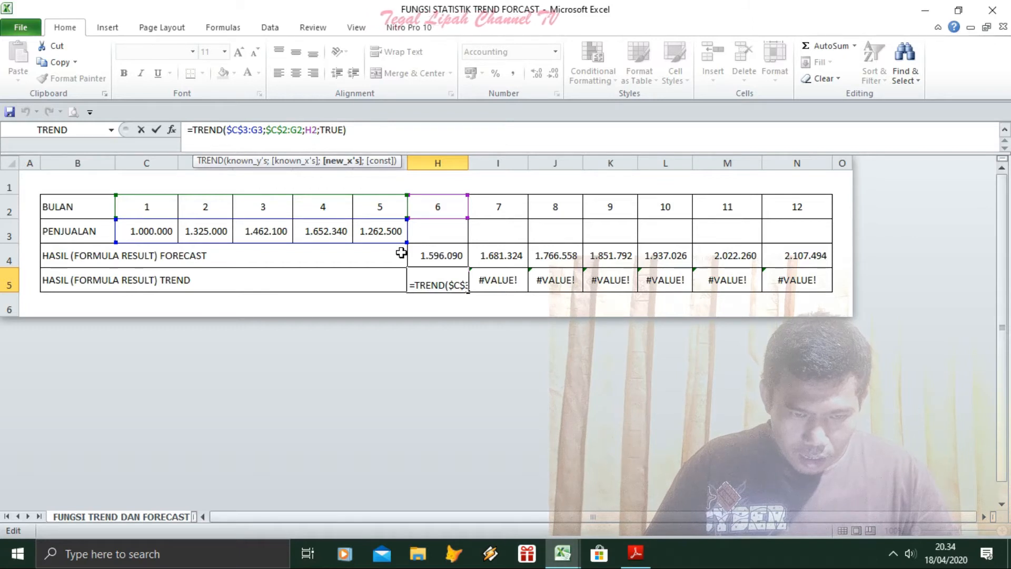
key("Return")
left_click(449, 283)
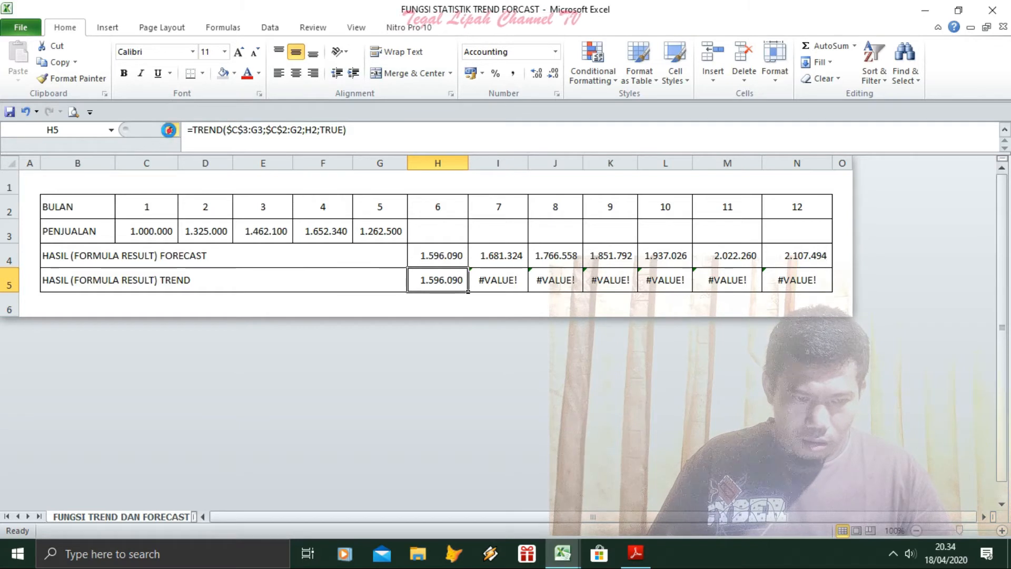
Clear the Const argument from H5's TREND formula and fill it across to N5 again.
left_click(172, 129)
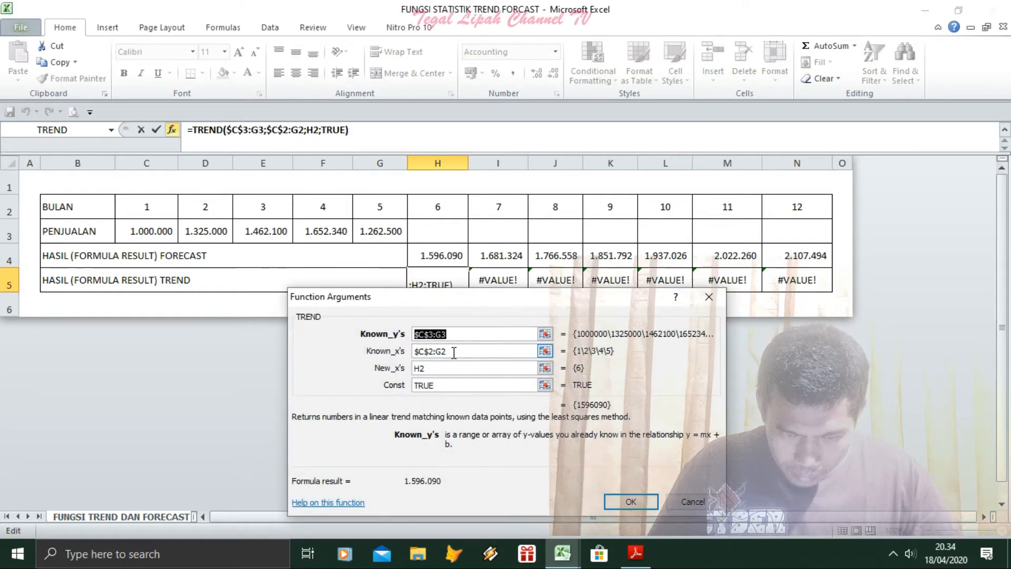
left_click(454, 352)
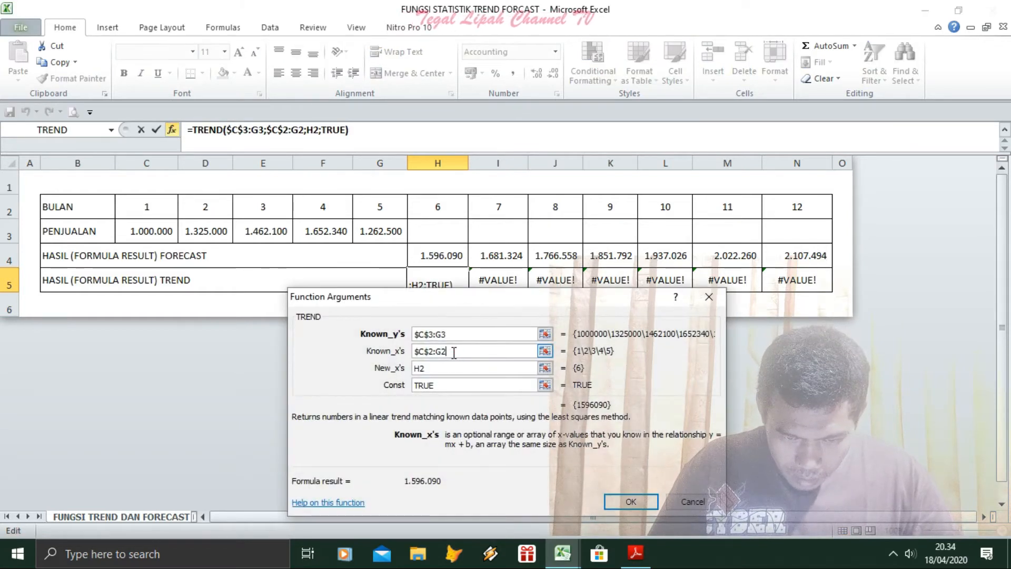
left_click(438, 385)
key("BackSpace")
key("BackSpace")
key("BackSpace")
key("BackSpace")
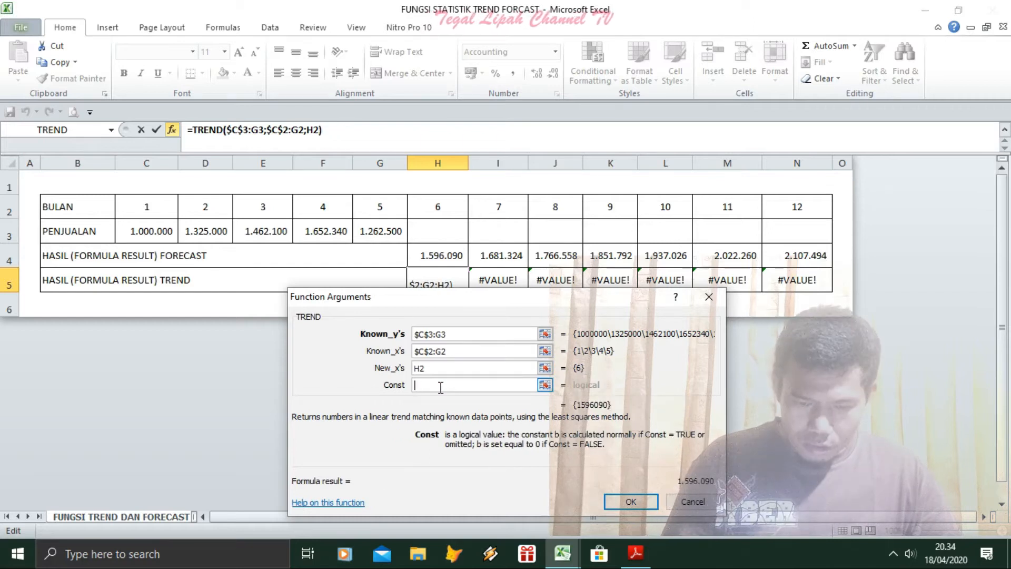
left_click(631, 501)
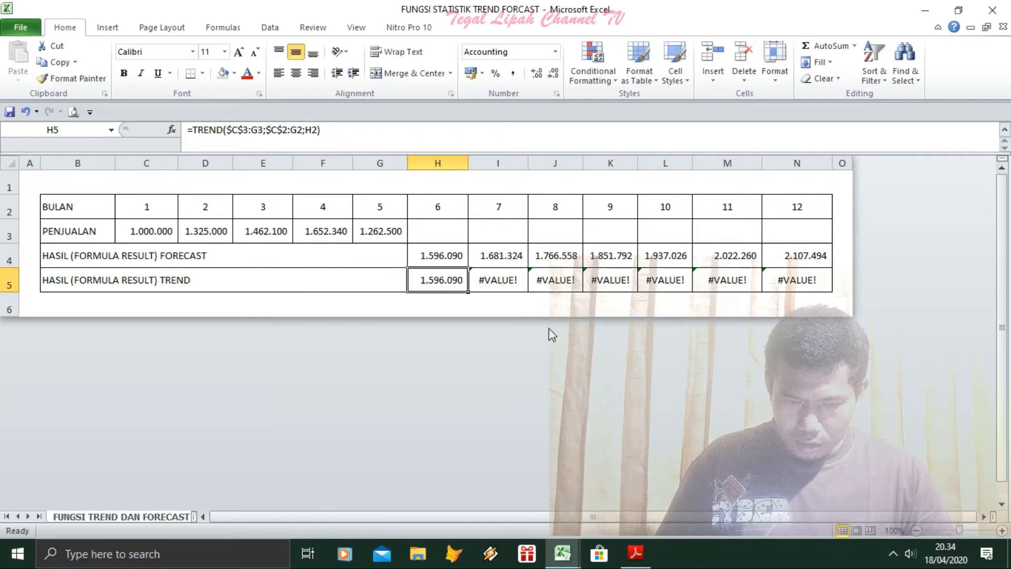
left_click_drag(469, 289, 803, 311)
Make H5's TREND ranges fully absolute as $C$3:$G$3 and $C$2:$G$2, and fill the formula across to N5.
left_click(450, 282)
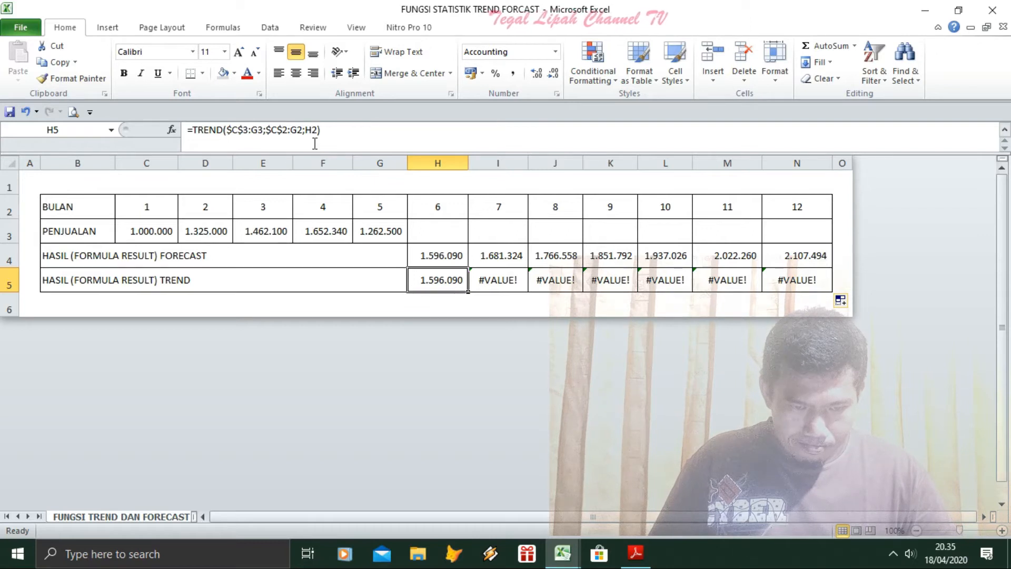
left_click(303, 131)
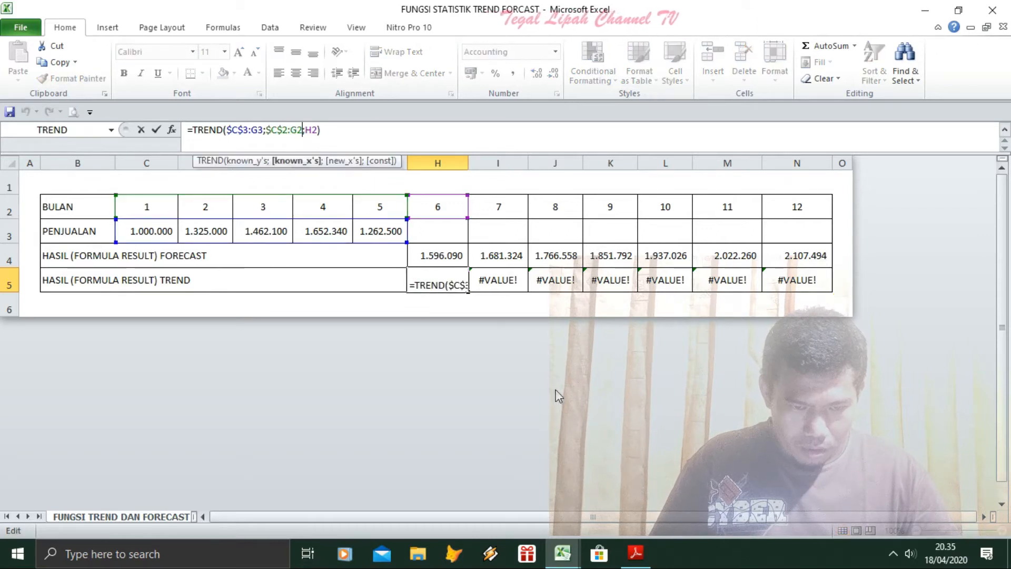
left_click(263, 129)
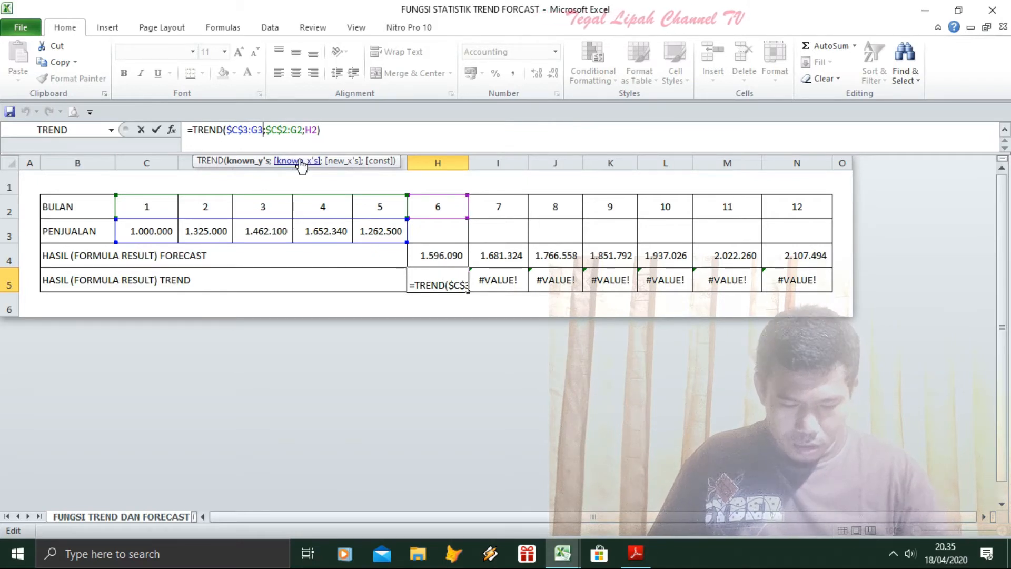
key("F4")
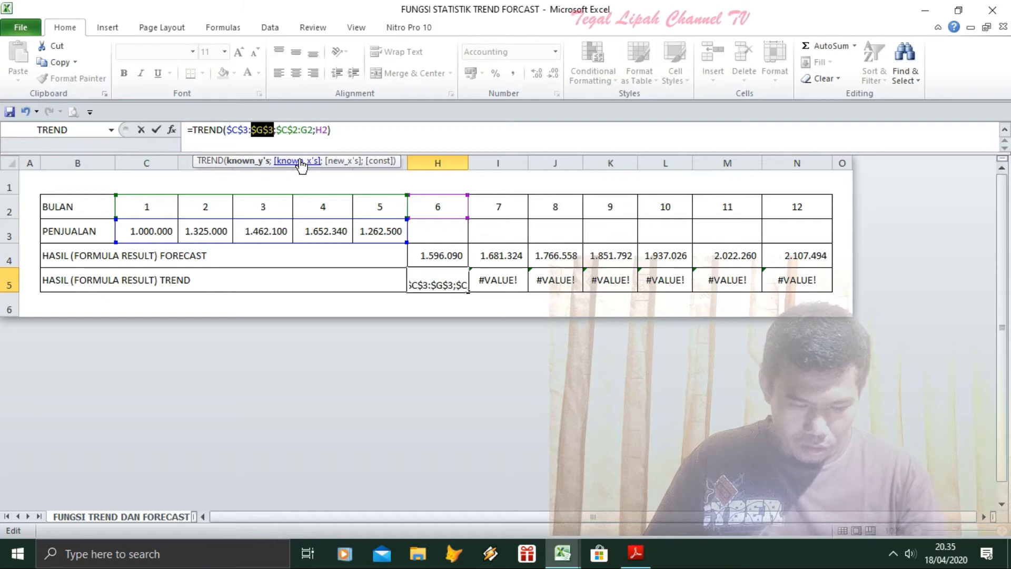
left_click(314, 130)
key("F4")
key("Return")
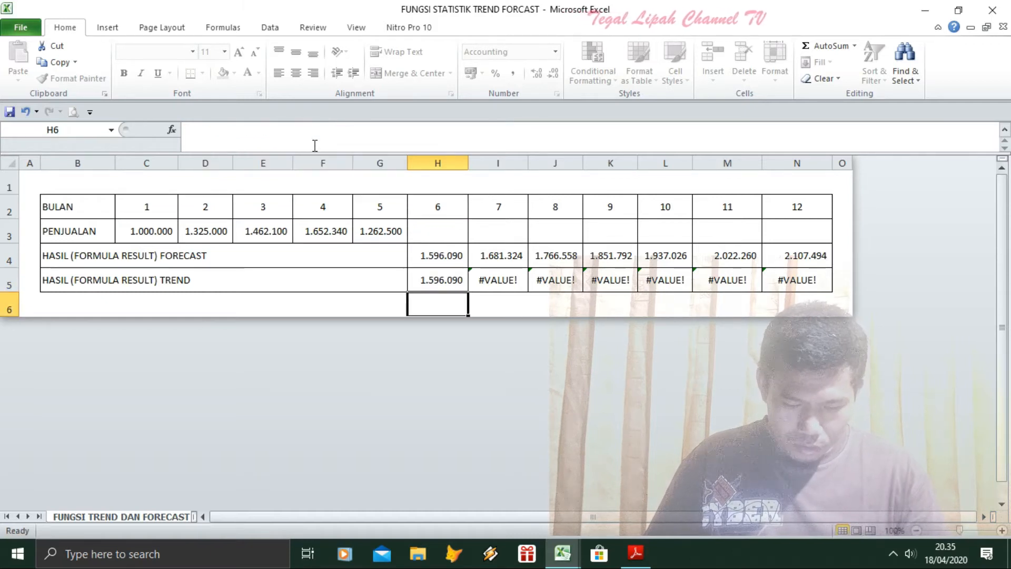
left_click(459, 285)
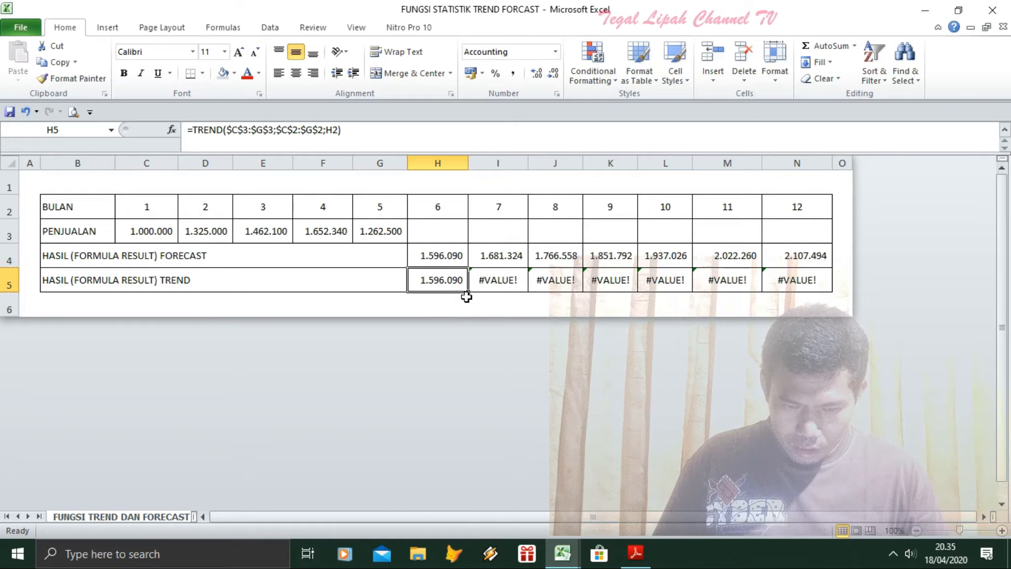
left_click_drag(471, 291, 824, 300)
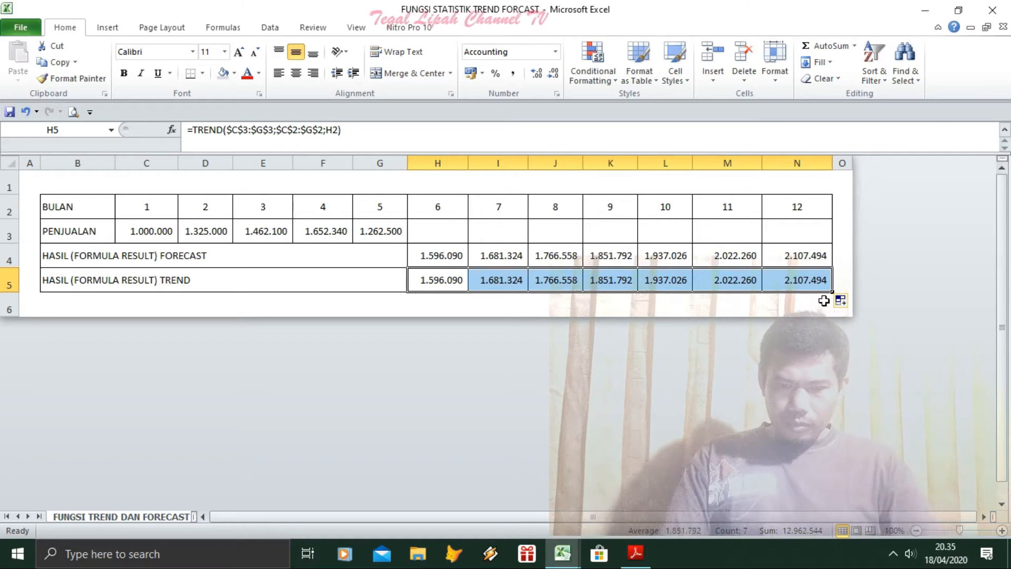
Compare the TREND and FORECAST formulas for months 6 and 7, and review FORECAST's arguments in H4.
left_click(515, 284)
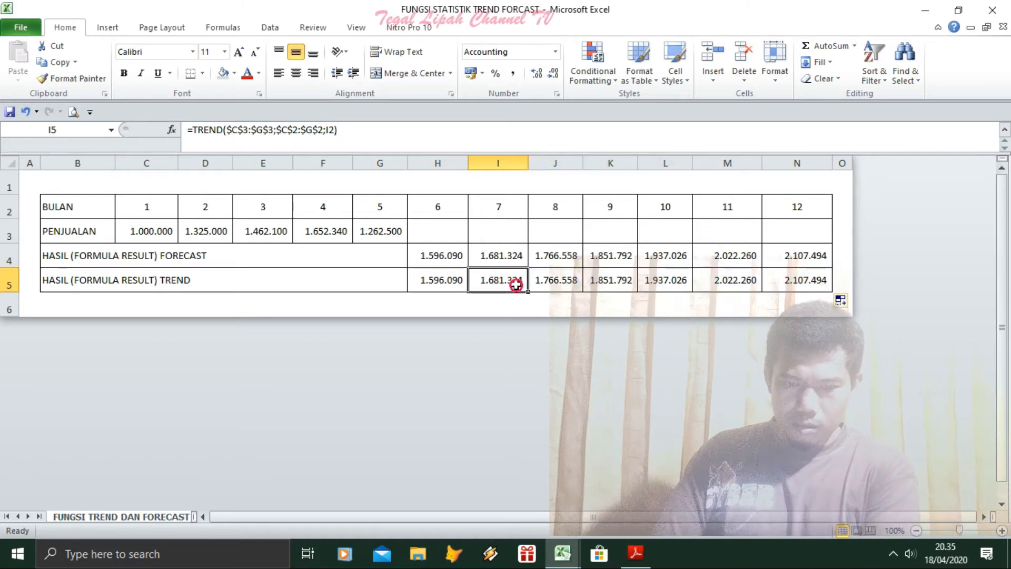
left_click(514, 254)
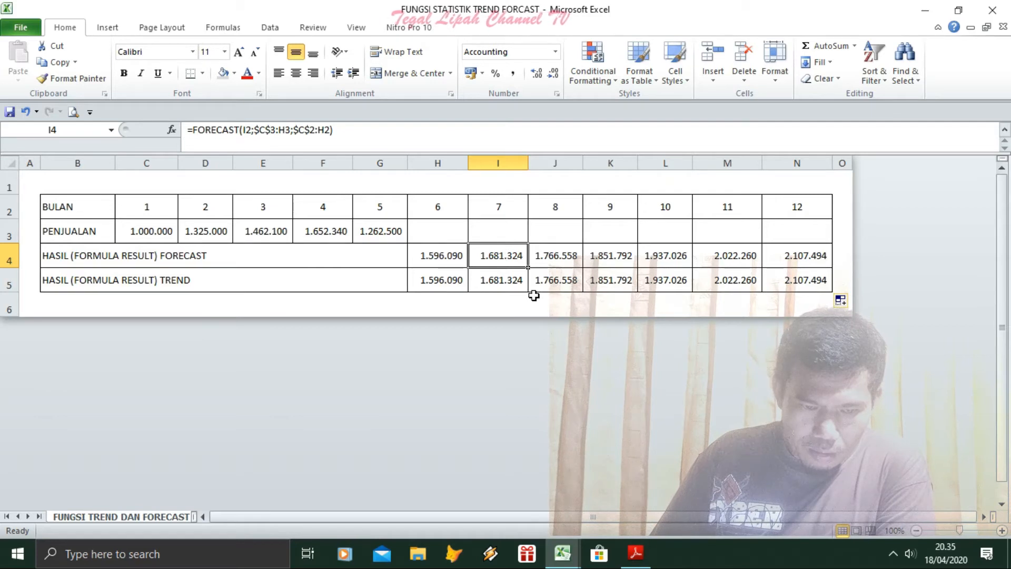
left_click(444, 281)
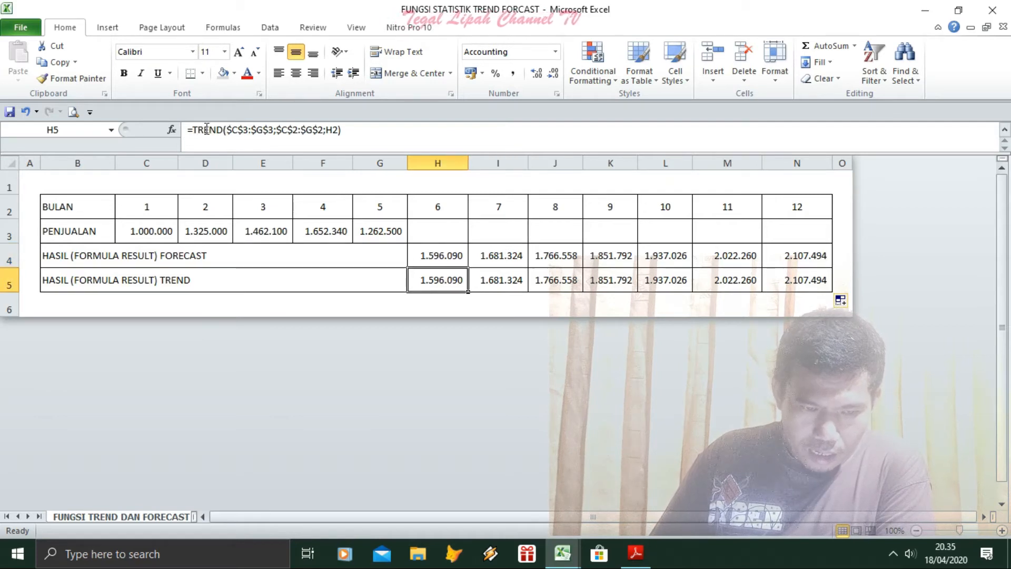
left_click(425, 252)
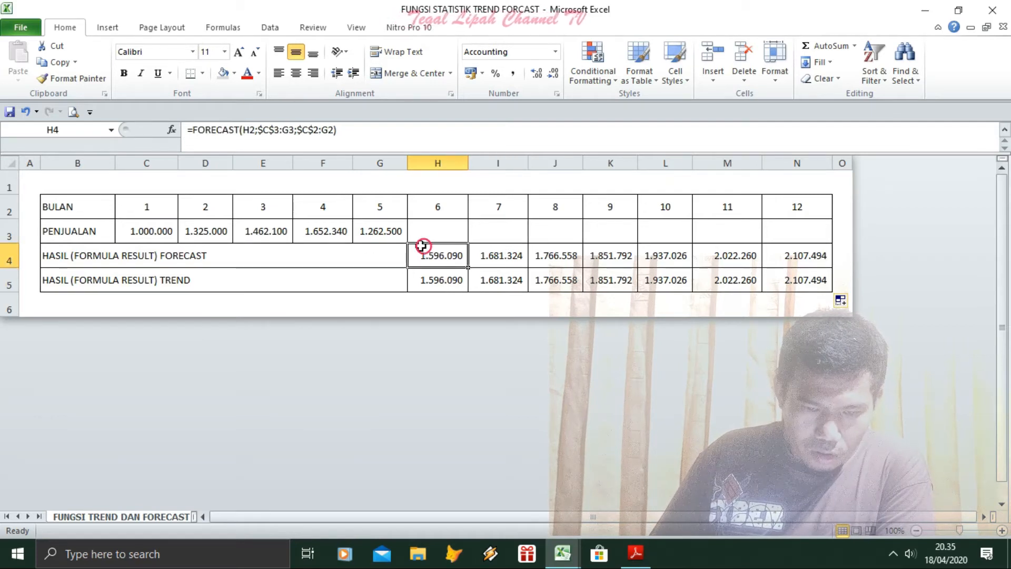
left_click(168, 132)
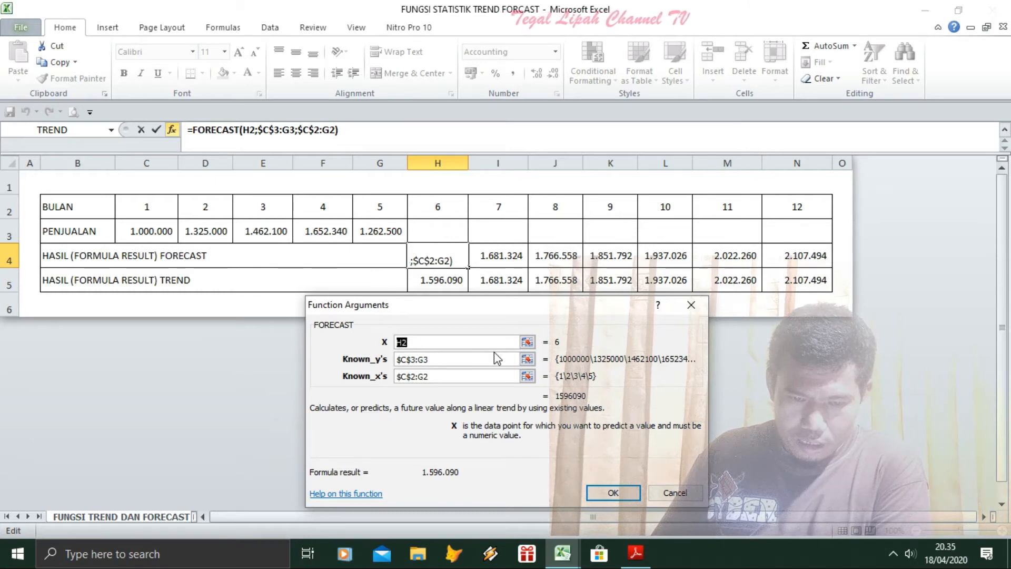
left_click(613, 493)
Review TREND's arguments in H5 and check which month cell the TREND formula in I5 references.
left_click(440, 289)
left_click(505, 284)
left_click(451, 286)
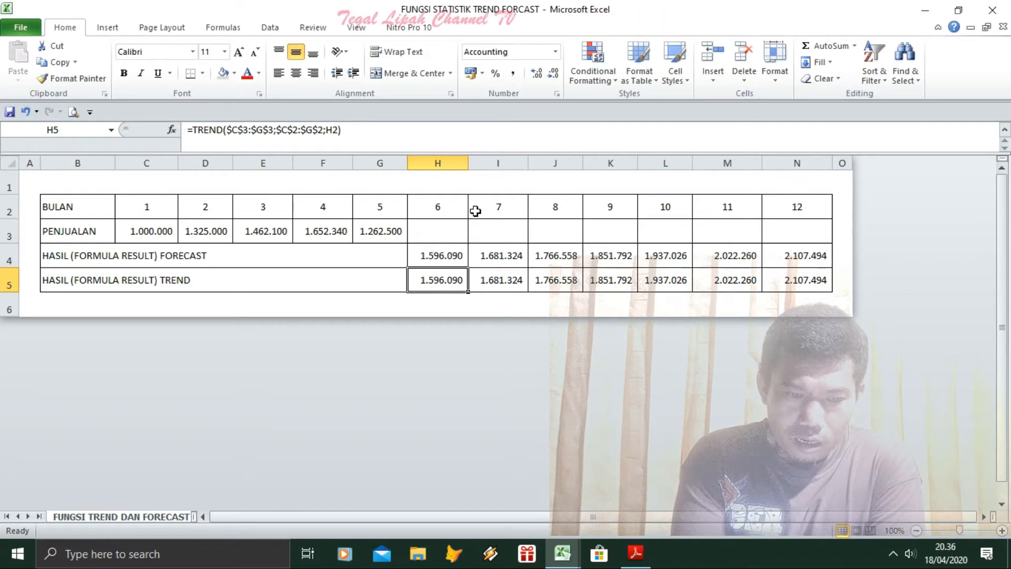
left_click(172, 130)
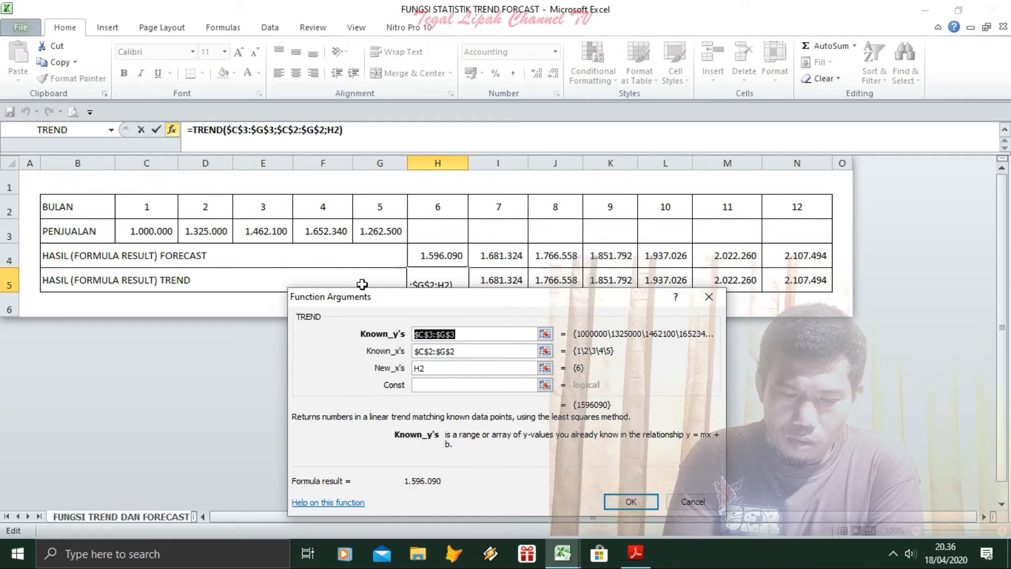
left_click(631, 501)
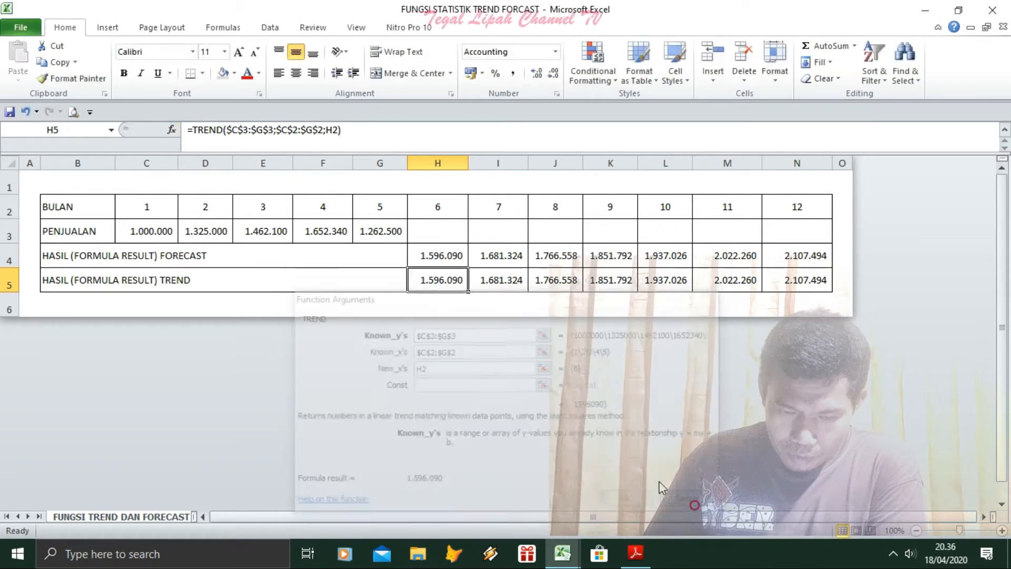
left_click(428, 202)
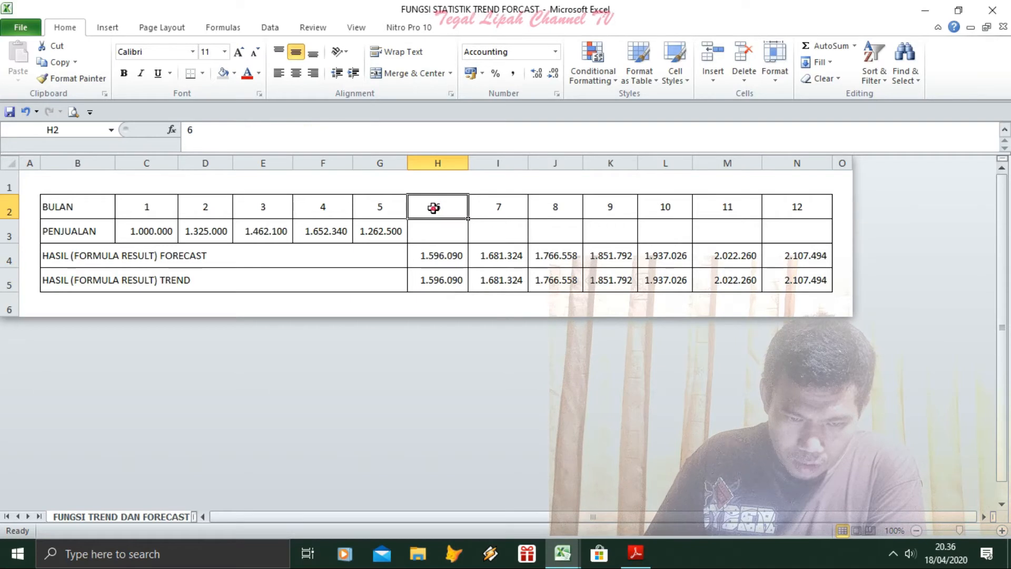
left_click(489, 282)
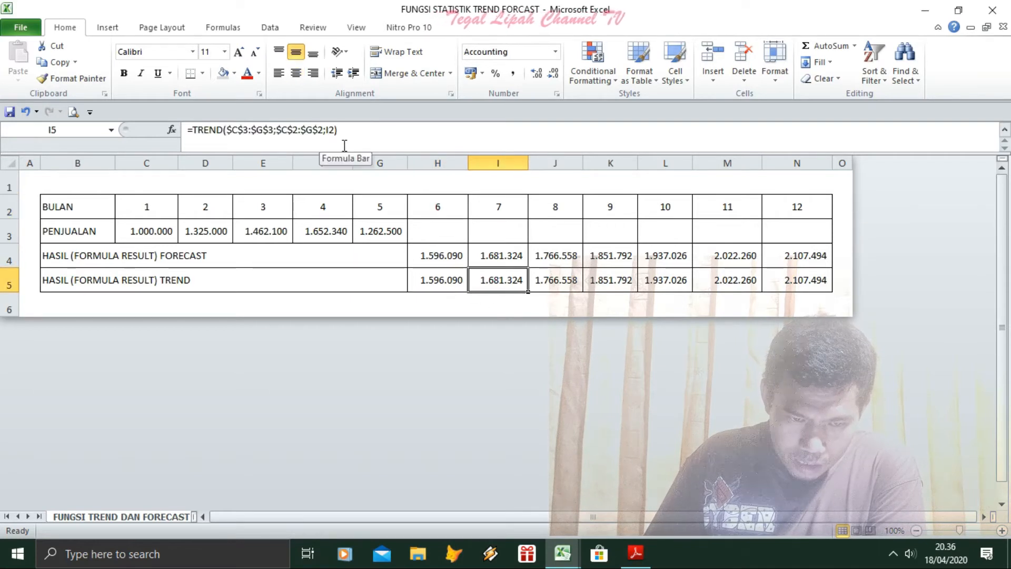
Compare the month-cell references of the TREND formulas in row 5 with those of the FORECAST formulas in row 4.
left_click(508, 213)
left_click(548, 276)
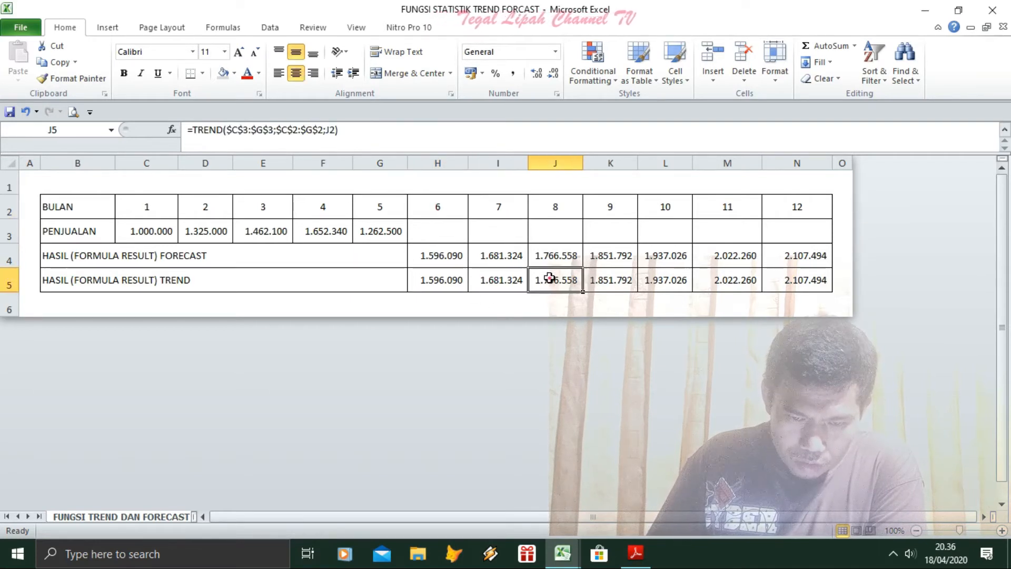
left_click(573, 220)
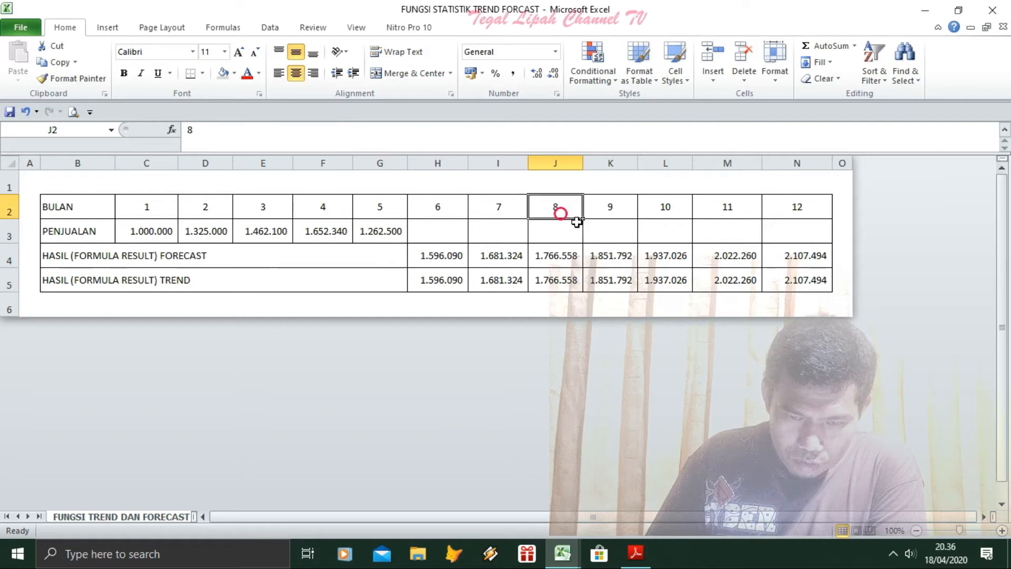
left_click(439, 257)
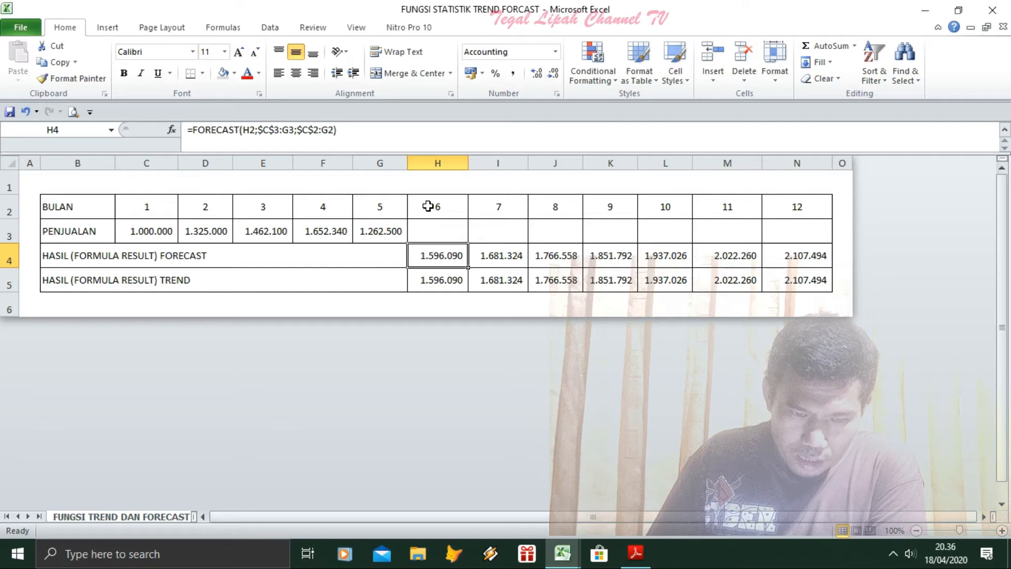
left_click(490, 252)
left_click(573, 274)
left_click(607, 274)
left_click(663, 273)
left_click(430, 279)
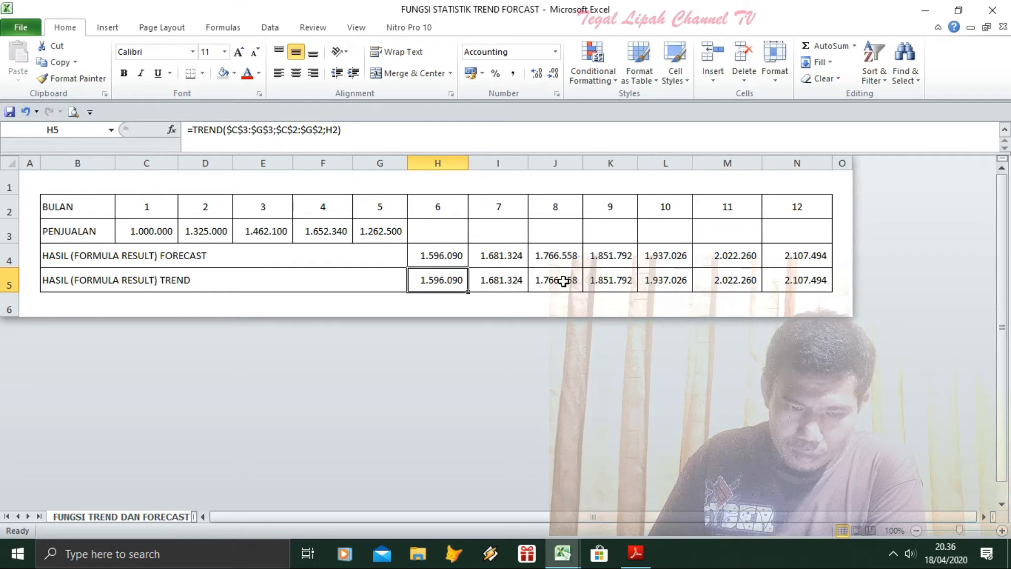
left_click(729, 278)
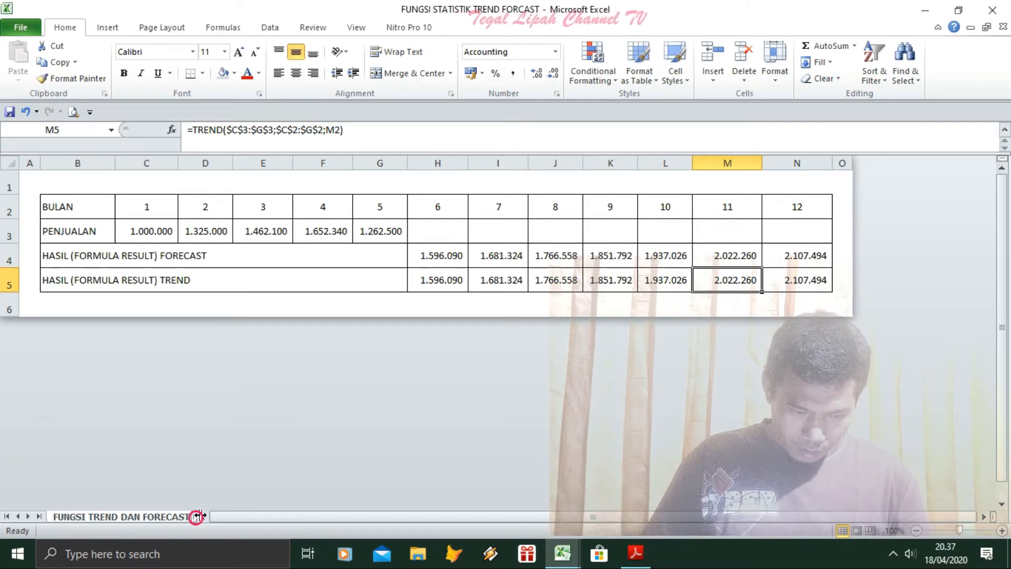
Open the SMALL DAN MIN worksheet.
left_click_drag(196, 516, 331, 516)
left_click(248, 517)
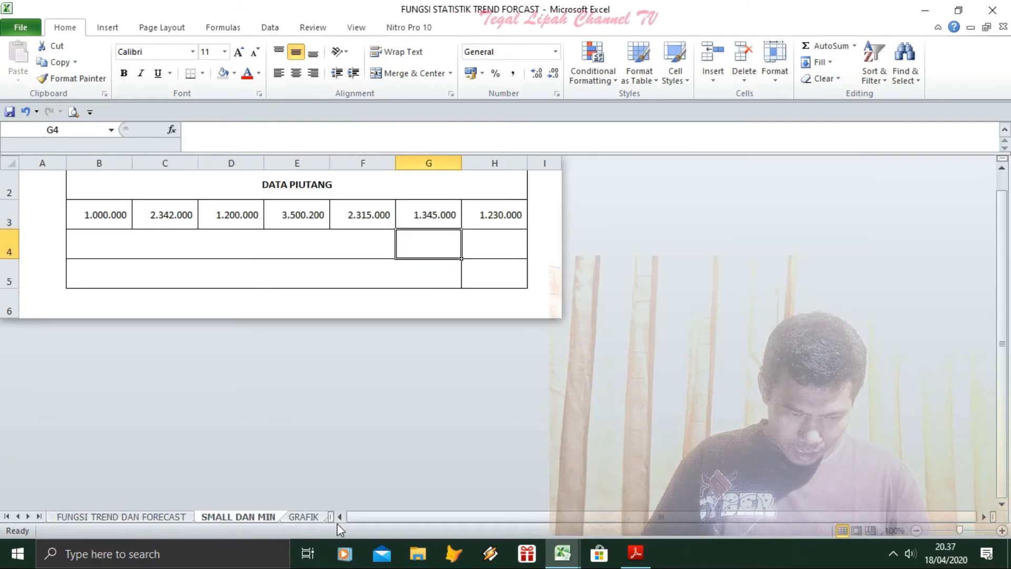
left_click_drag(331, 516, 287, 516)
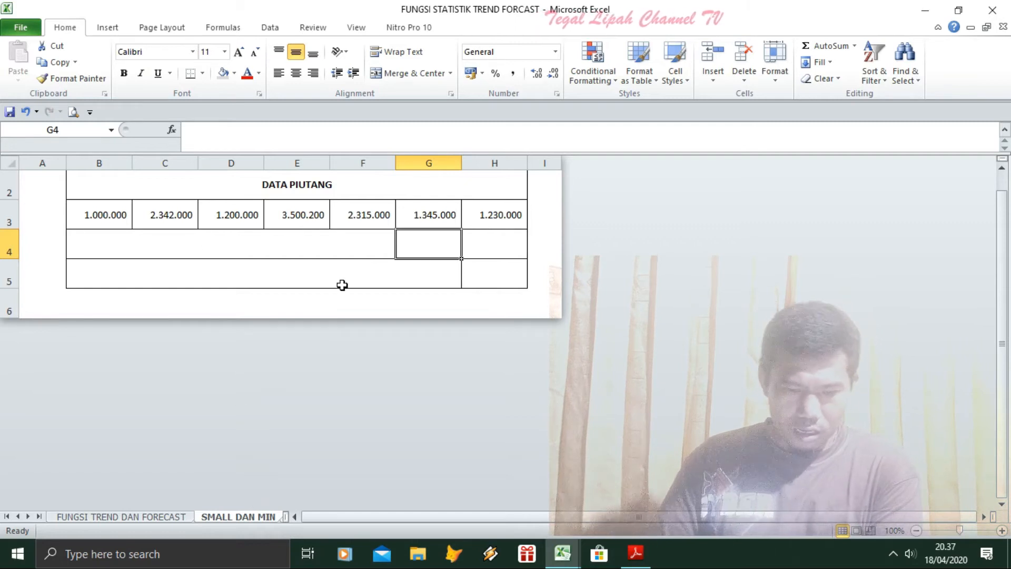
Enter the label "HASIL (FORMULA RESULT) SMALL" in B4 and copy that cell.
left_click(502, 247)
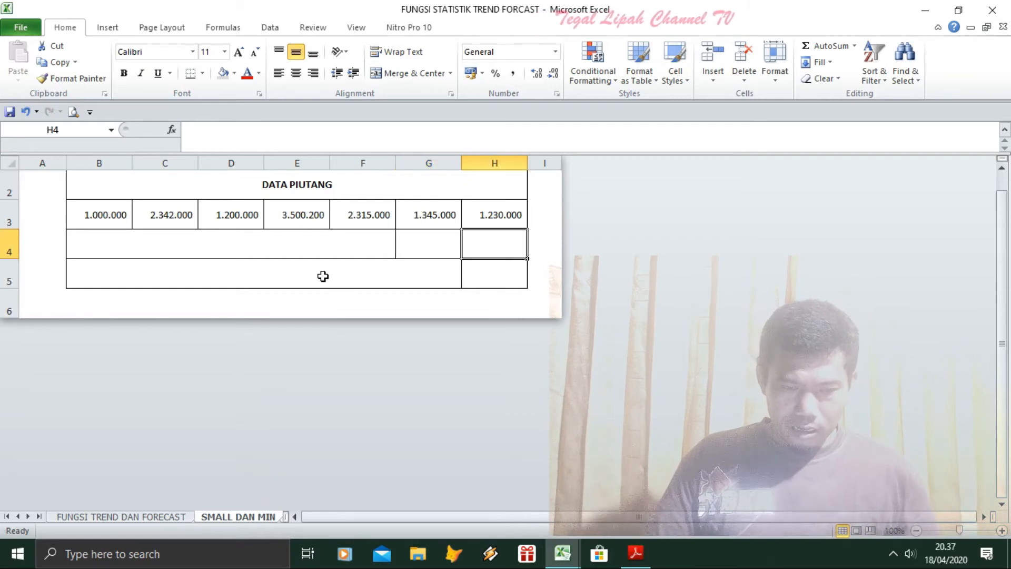
left_click(91, 244)
left_click_drag(118, 245, 342, 245)
left_click(108, 246)
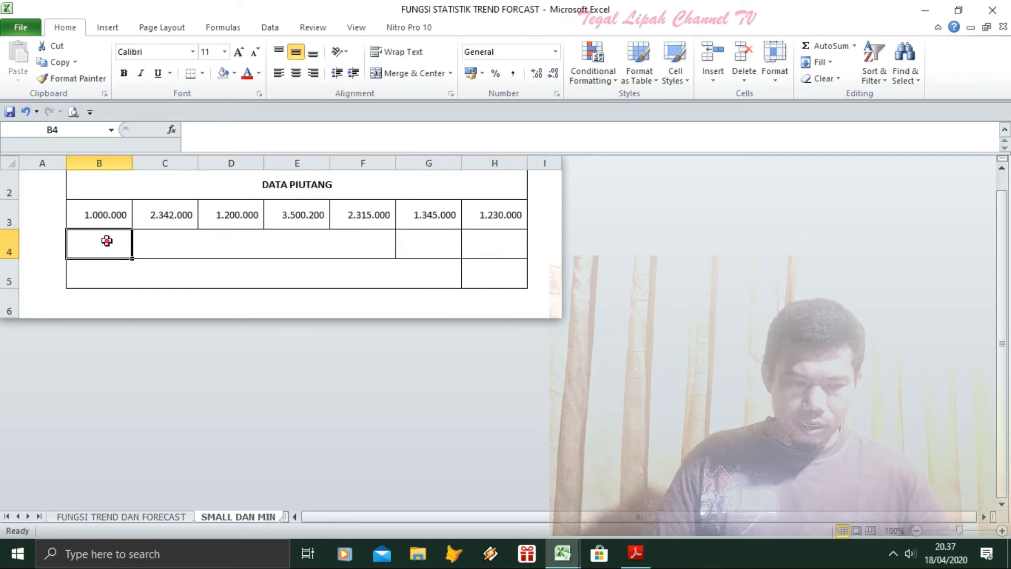
type("HASIL (")
type("AUL")
key("BackSpace")
key("BackSpace")
key("BackSpace")
type("ULA RESULT)")
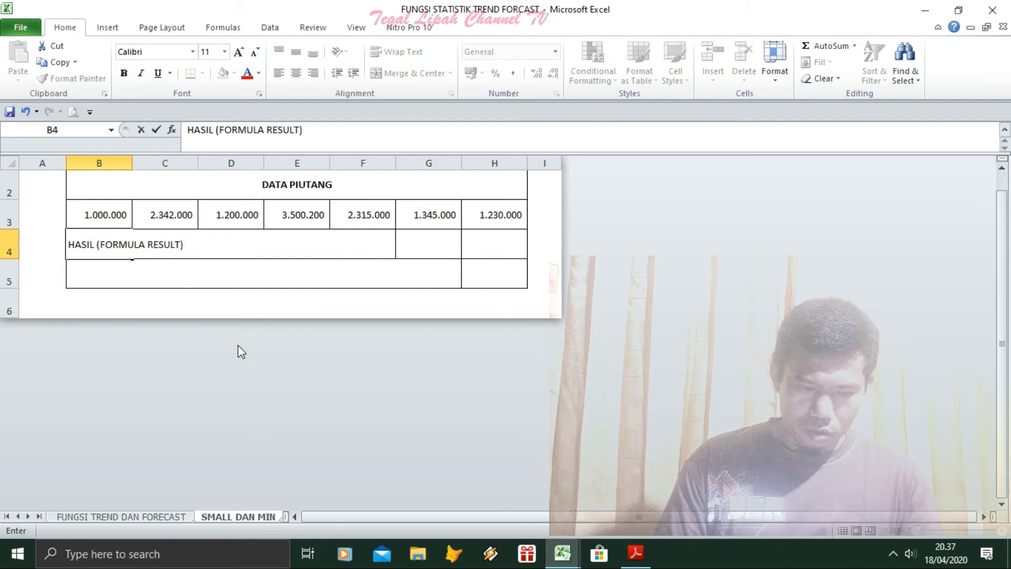
key("Return")
key("Up")
key("ctrl+c")
key("Down")
key("Down")
key("Return")
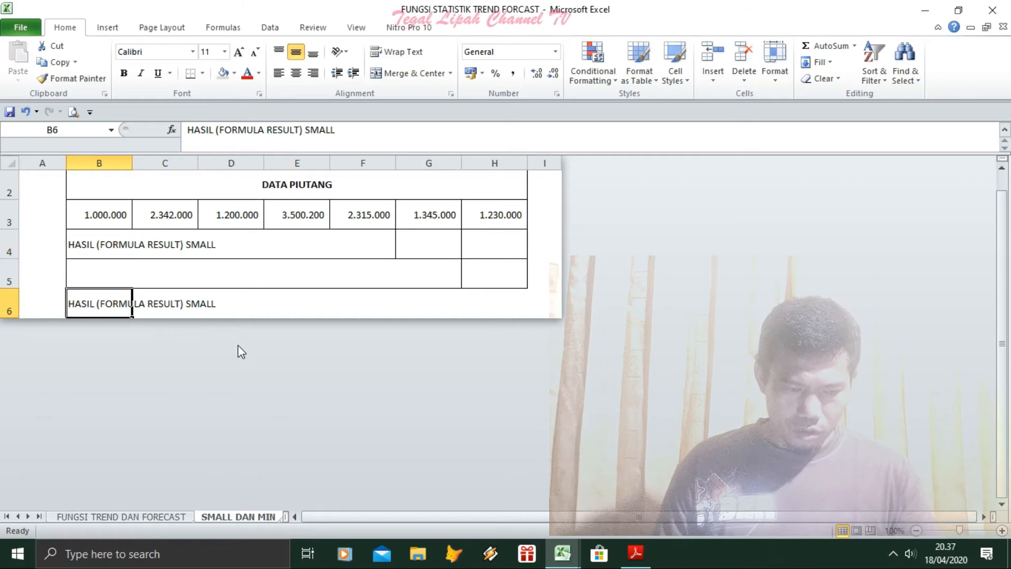
key("ctrl+z")
Paste the copied label into B5 and change it to "HASIL (FORMULA RESULT) MIN".
key("Up")
key("Return")
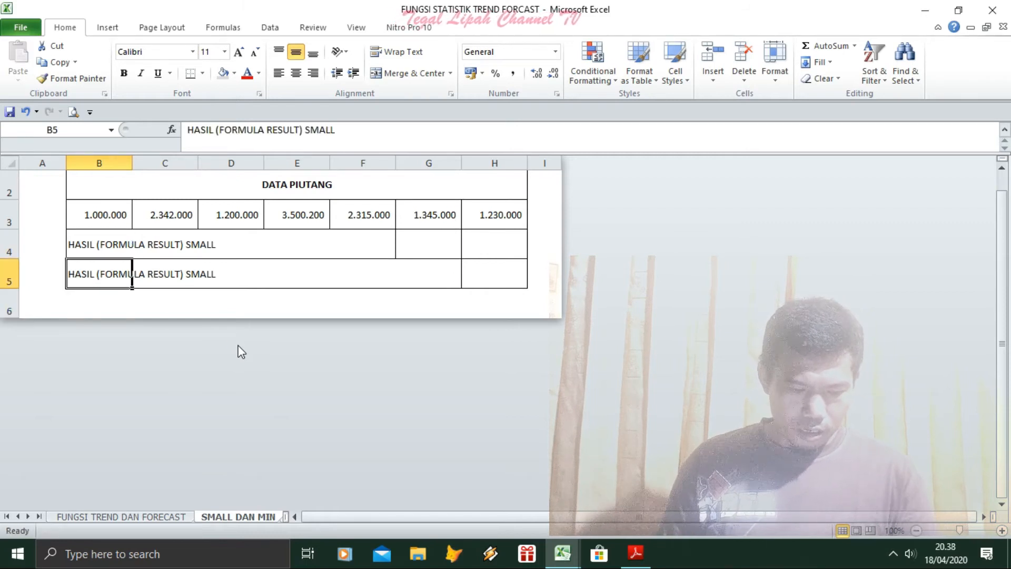
key("F2")
key("BackSpace")
key("BackSpace")
key("BackSpace")
key("BackSpace")
key("BackSpace")
type("MIN")
key("Return")
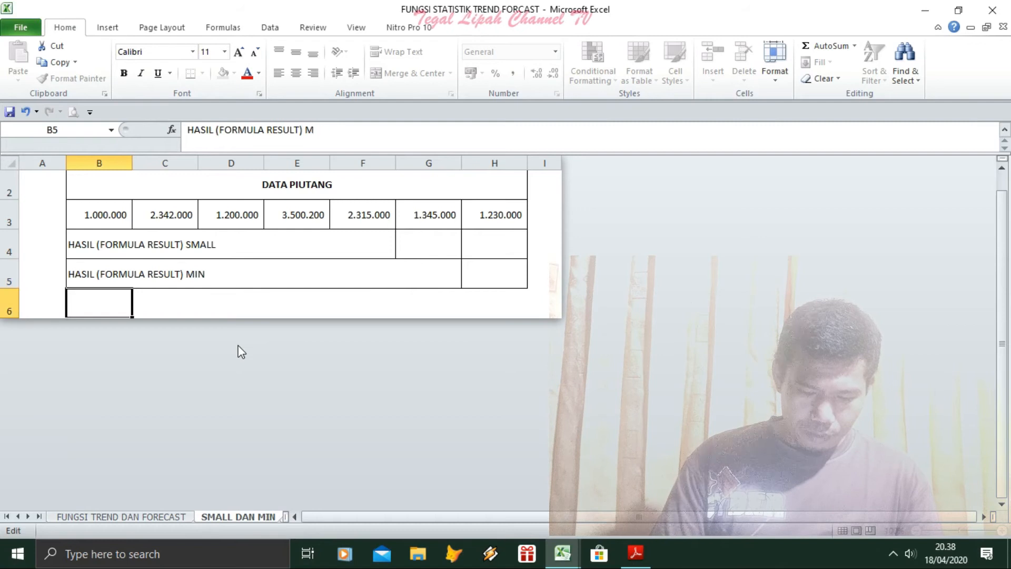
Look over the result cells beside the SMALL label and examine each receivable amount in B3:H3.
key("Up")
key("Up")
key("Right")
key("Right")
key("Right")
key("Right")
key("Right")
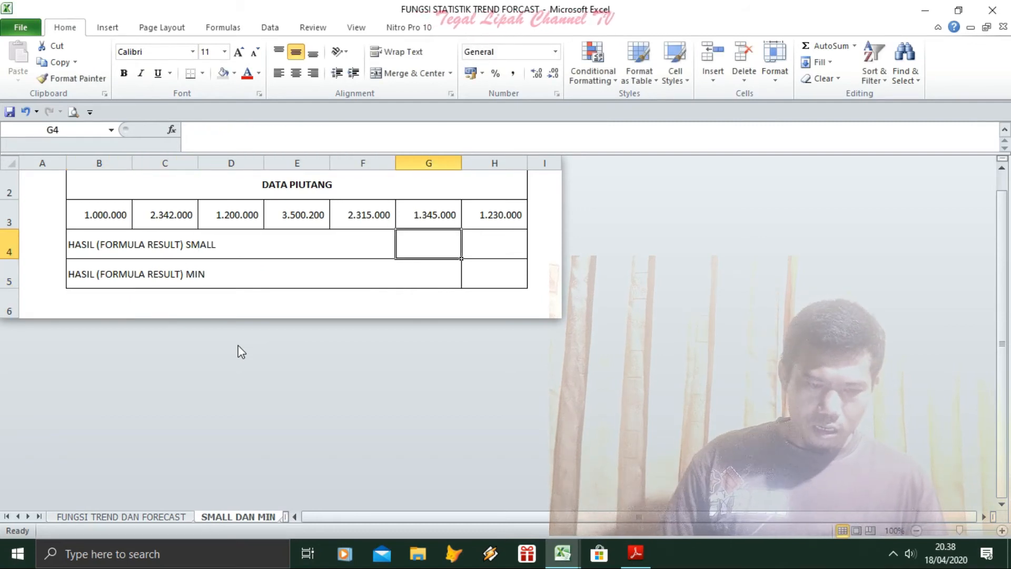
left_click(492, 245)
left_click(437, 250)
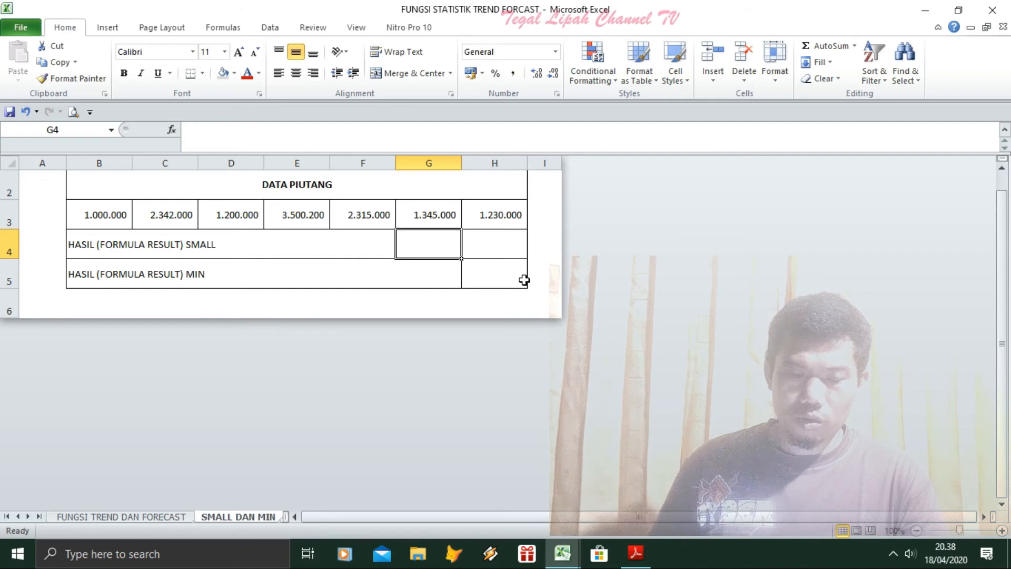
left_click(116, 220)
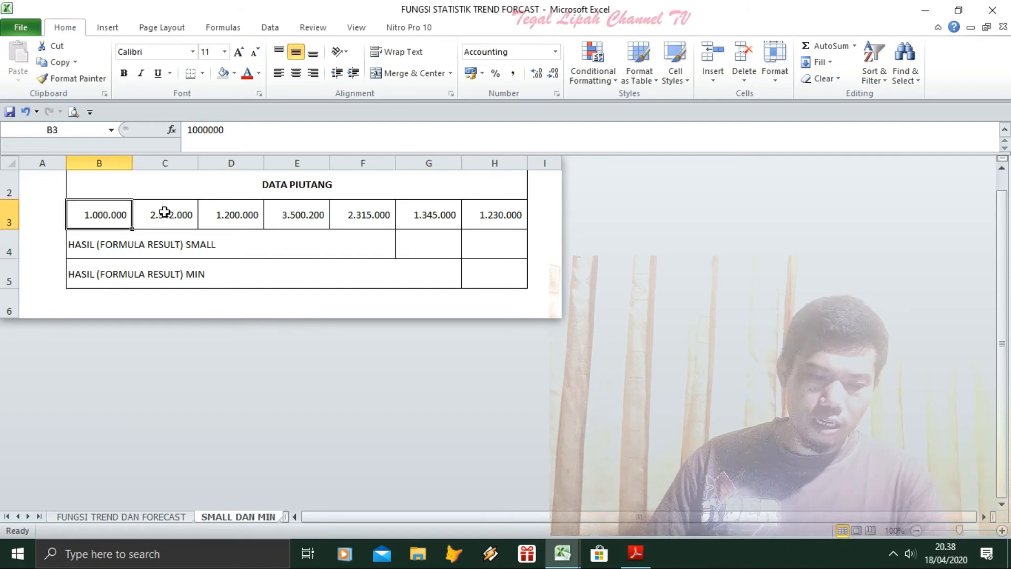
left_click(161, 212)
left_click(214, 218)
left_click(276, 216)
left_click(370, 216)
left_click(445, 215)
left_click(484, 214)
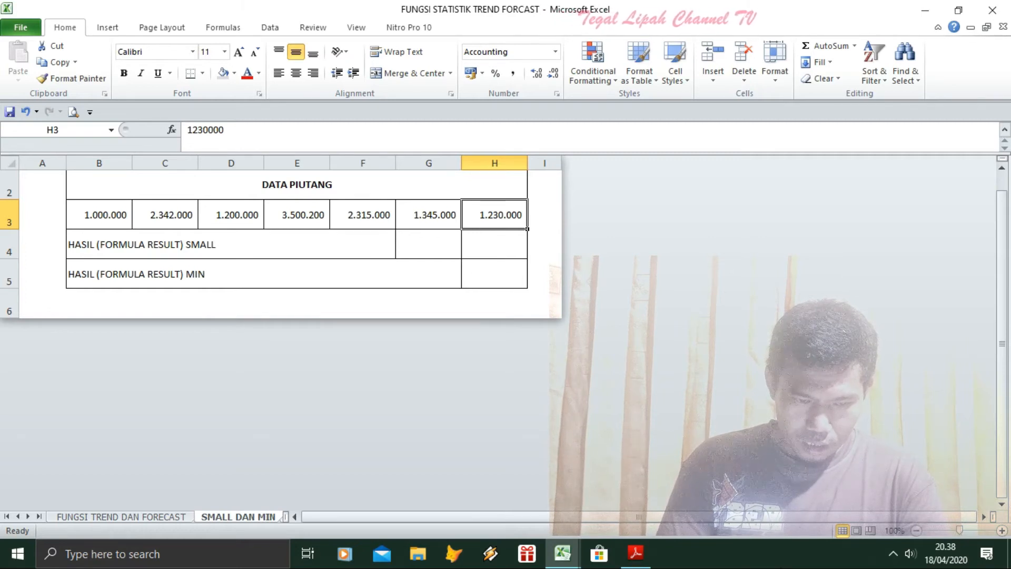
Insert the statistical function SMALL in G4, keeping the data row in view behind its arguments.
left_click(418, 247)
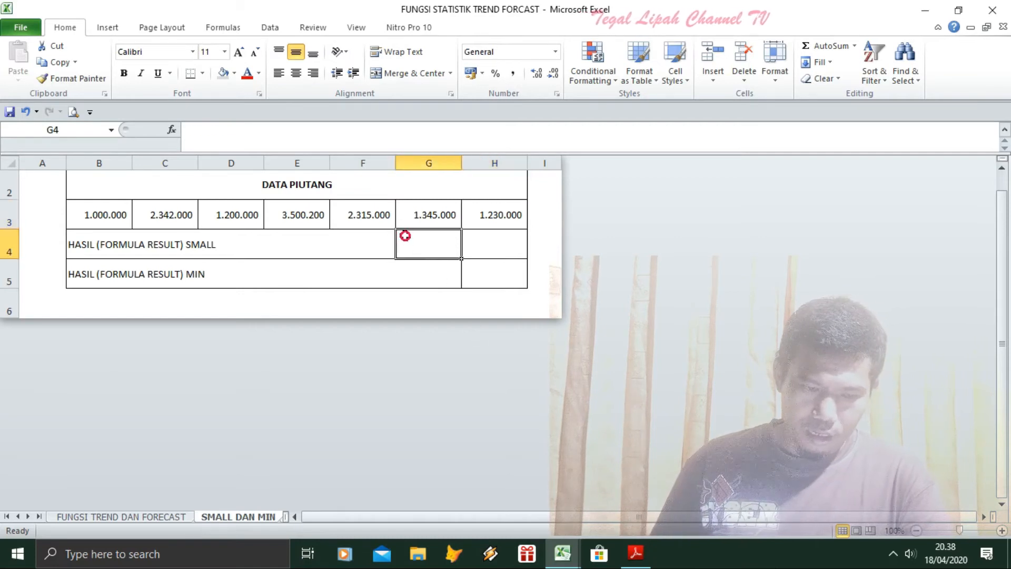
left_click(172, 134)
left_click(472, 414)
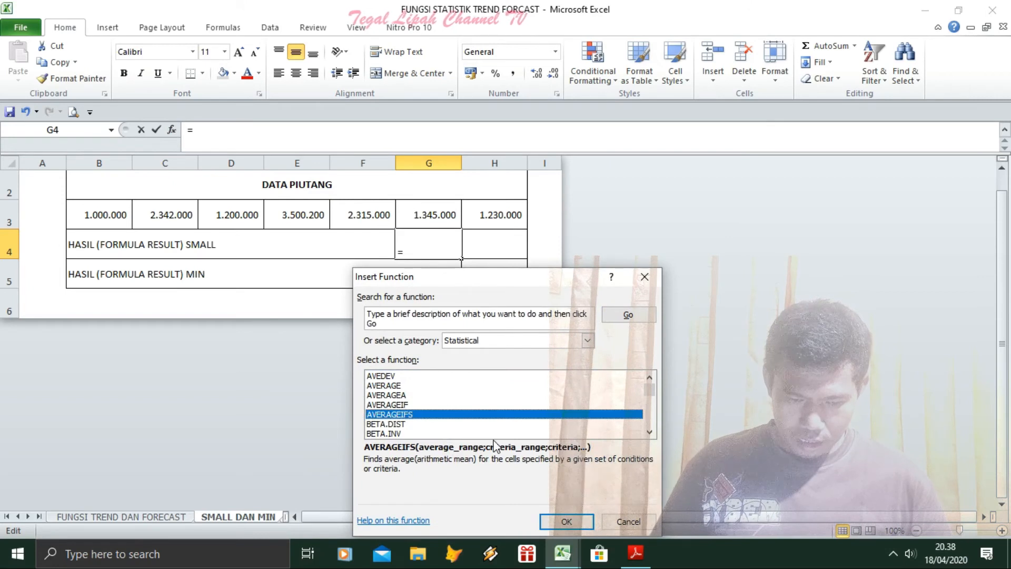
key("s")
key("s")
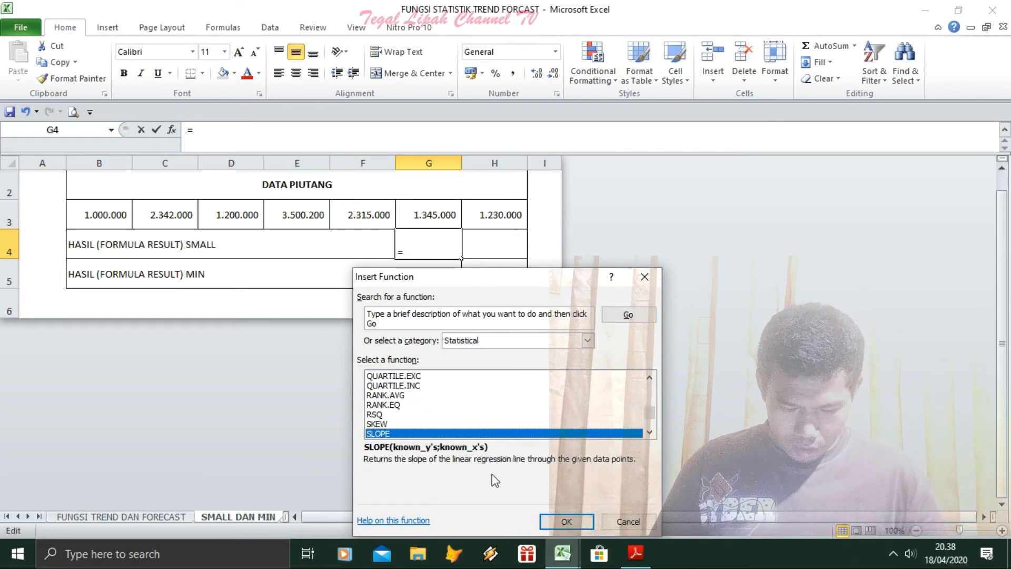
key("s")
left_click(574, 524)
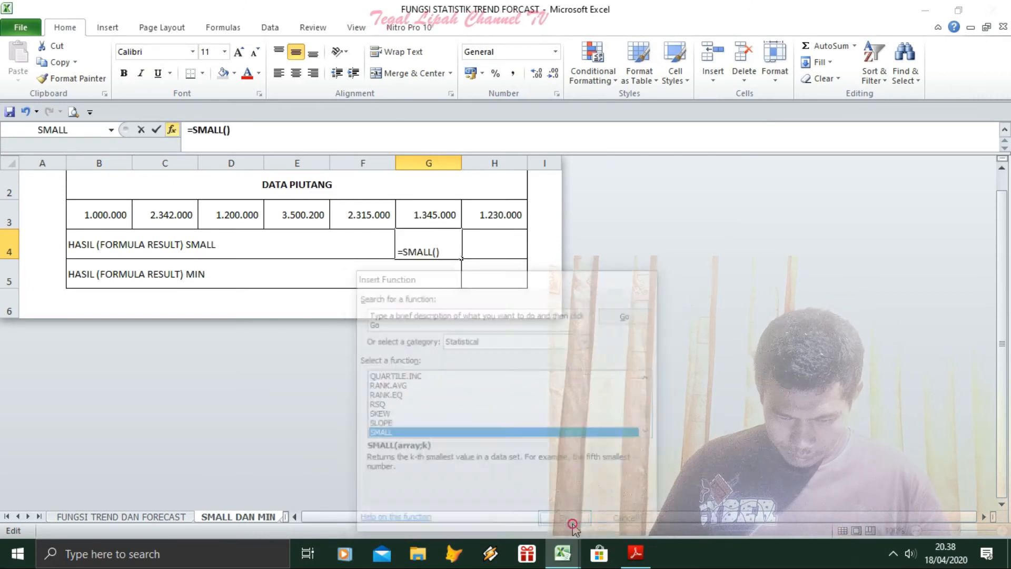
left_click_drag(487, 317, 400, 359)
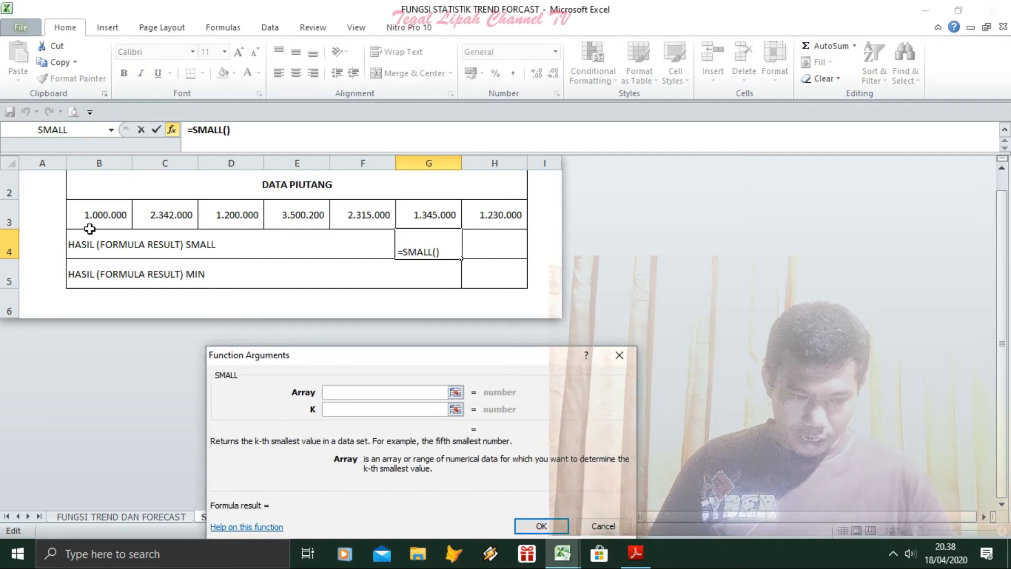
Complete SMALL with array B3:H3 and K 2, format G4 in comma style, and check the result against the data row.
left_click_drag(89, 217, 491, 216)
left_click(344, 410)
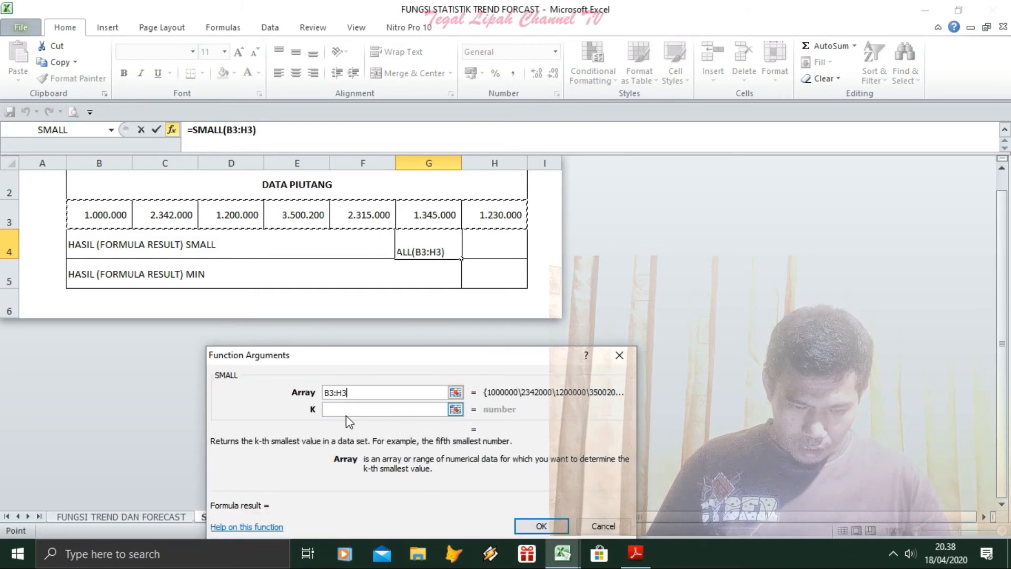
left_click(334, 409)
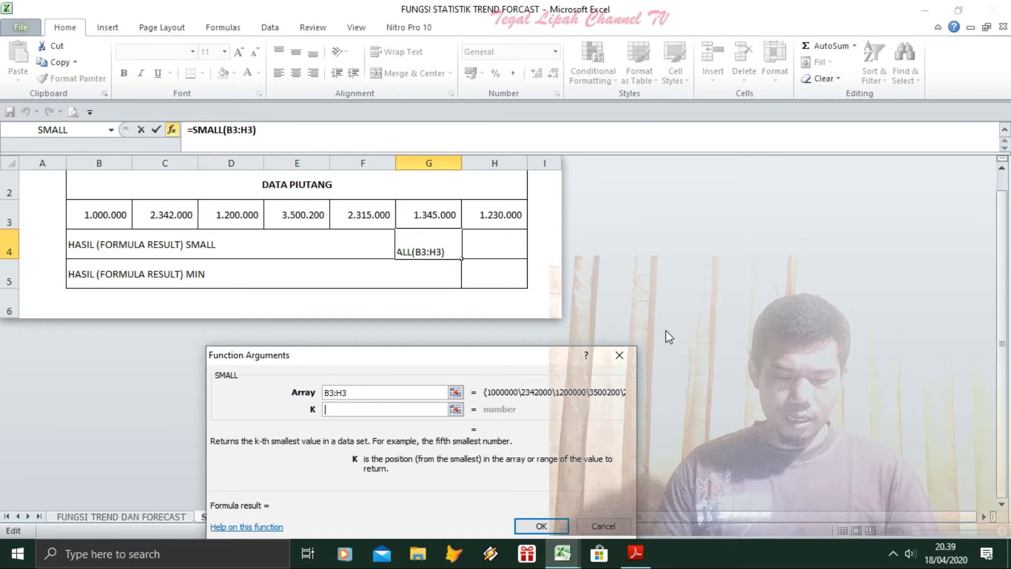
type("2")
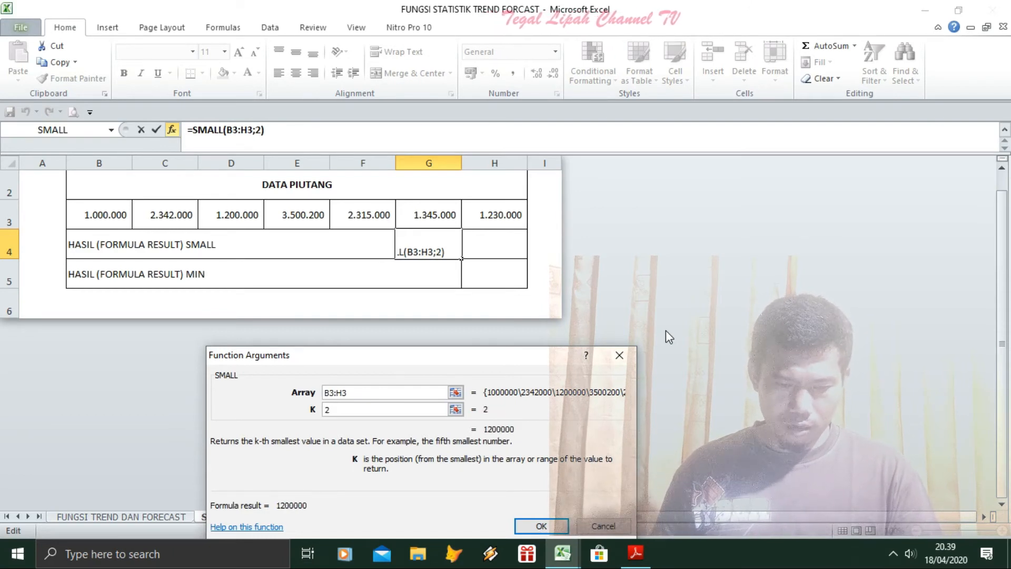
left_click(543, 527)
left_click(513, 73)
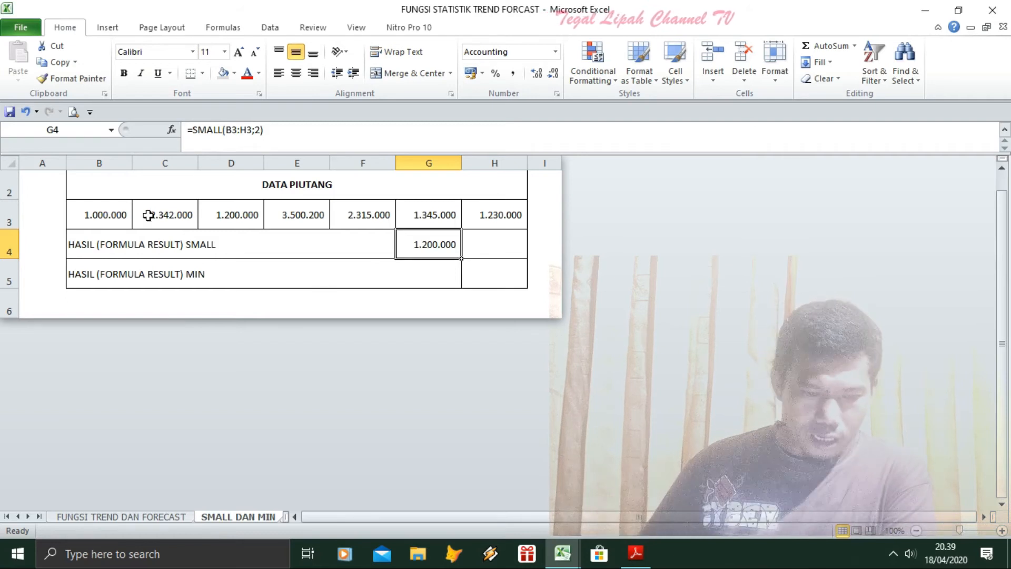
left_click(116, 215)
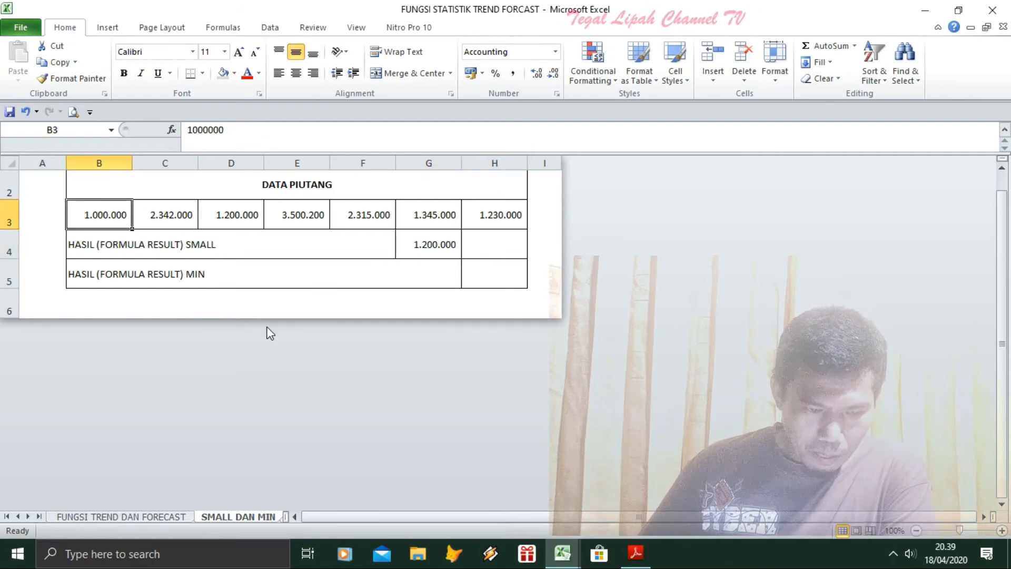
left_click(221, 223)
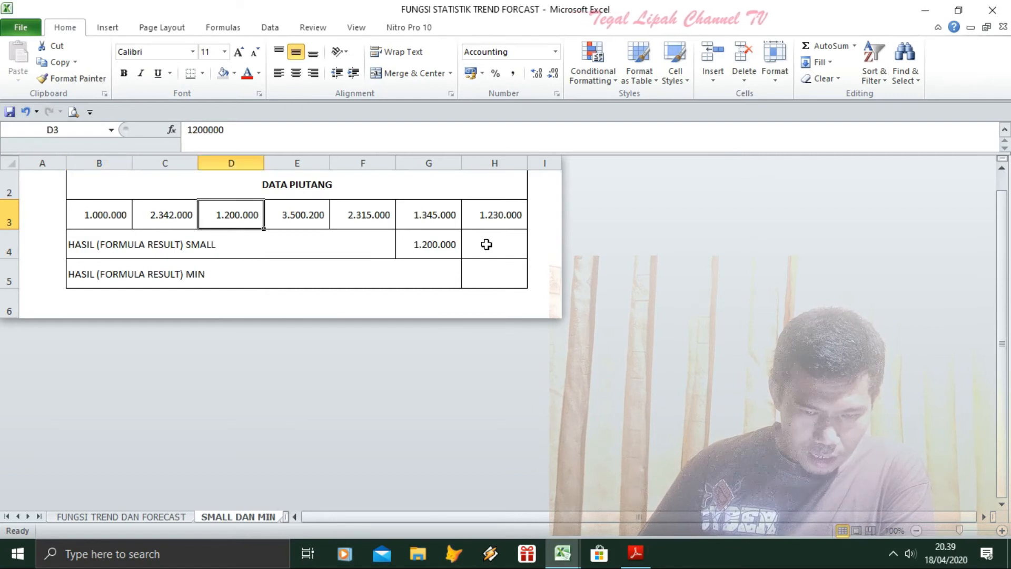
Set K to 3 in G4's SMALL formula and check the result against the lowest amounts in row 3.
left_click(431, 246)
left_click(258, 129)
key("BackSpace")
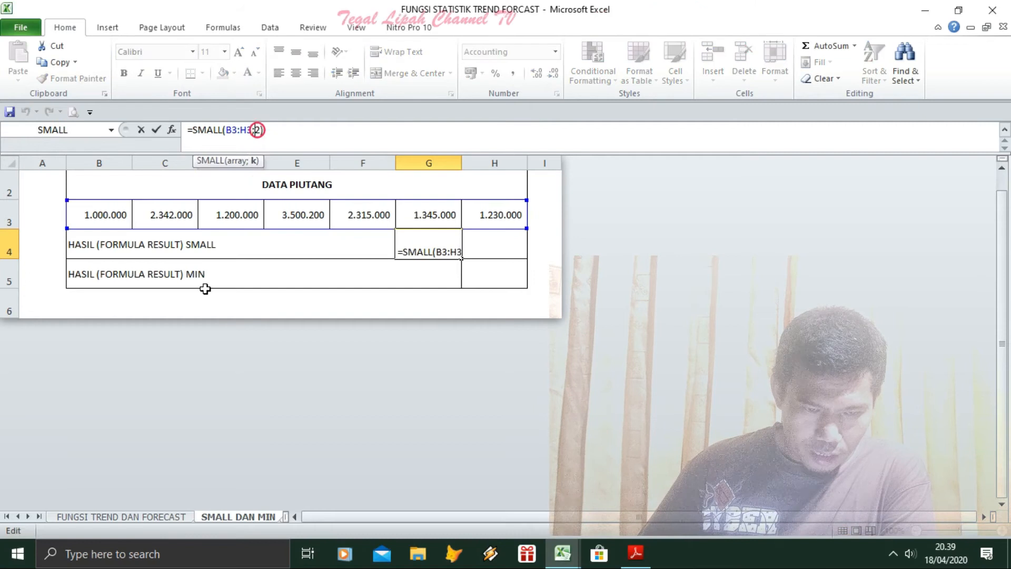
type("3")
key("Return")
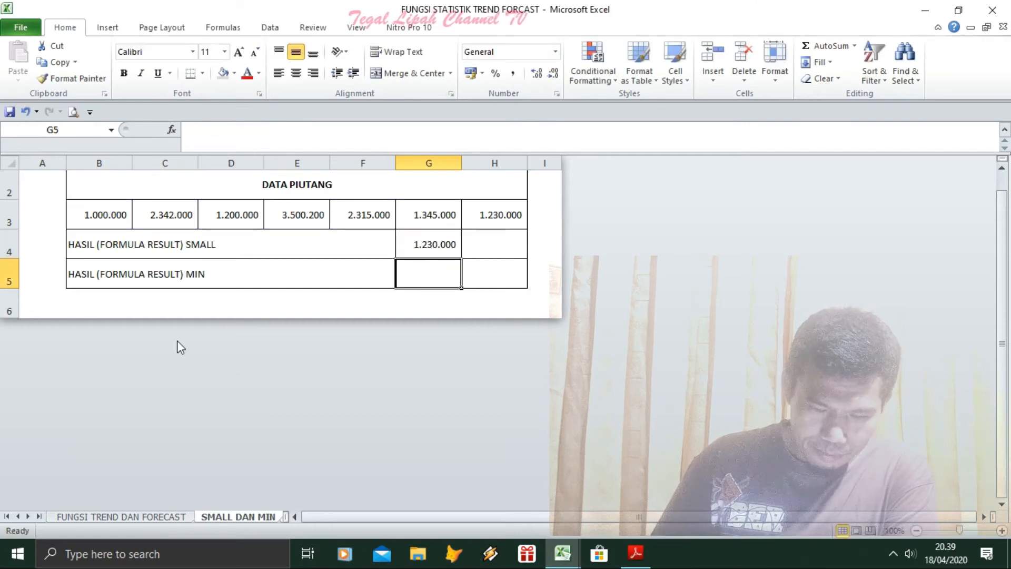
left_click(483, 224)
left_click(101, 215)
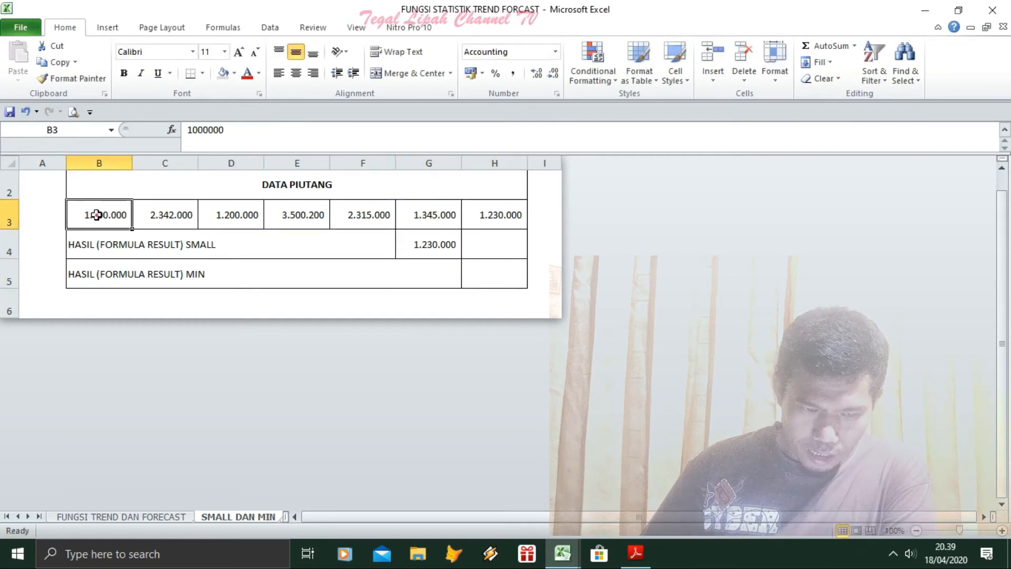
left_click(239, 214)
left_click(518, 210)
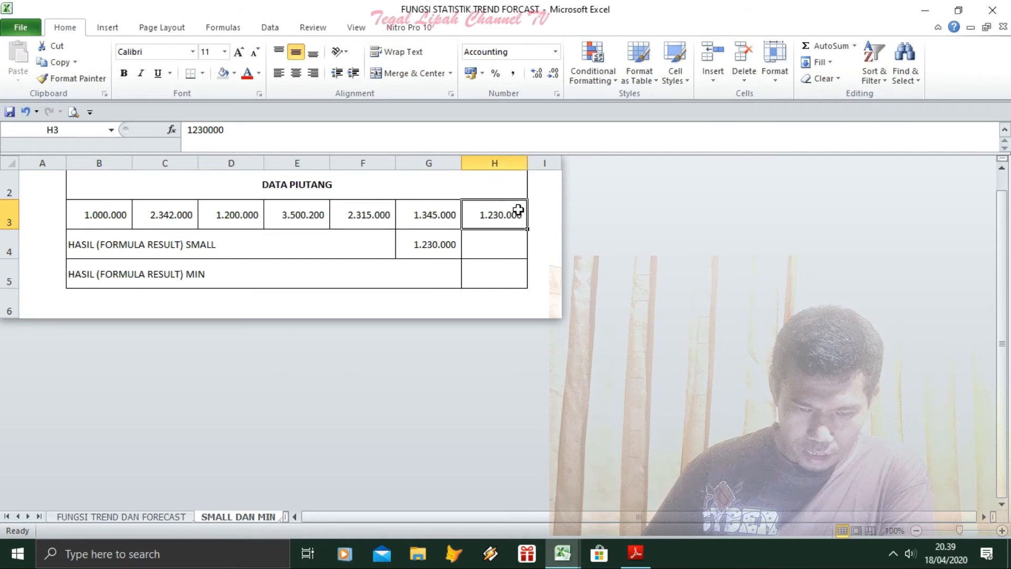
Change K in G4's SMALL formula so that it returns the smallest receivable amount.
left_click(440, 244)
left_click(257, 130)
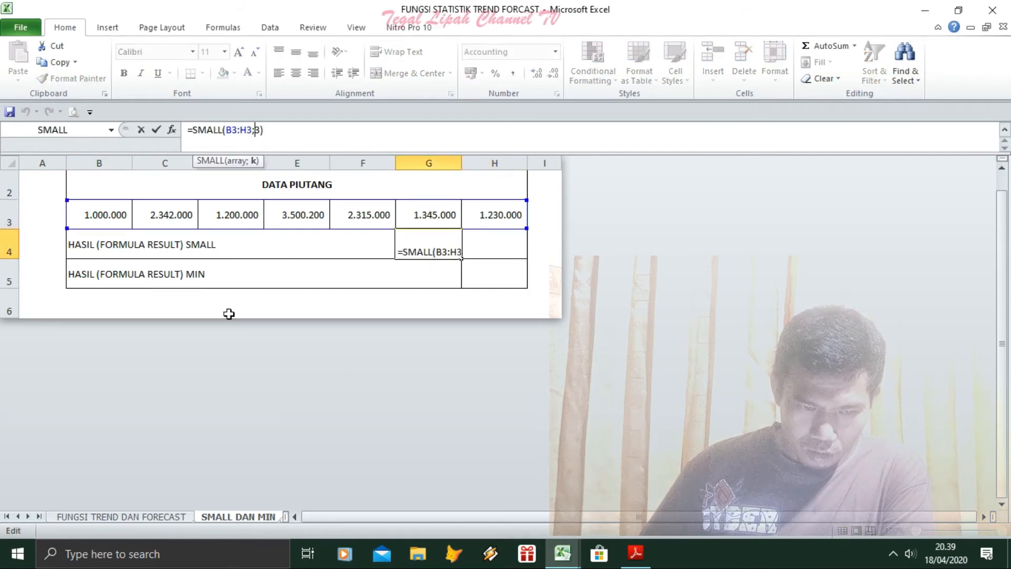
key("Delete")
key("Return")
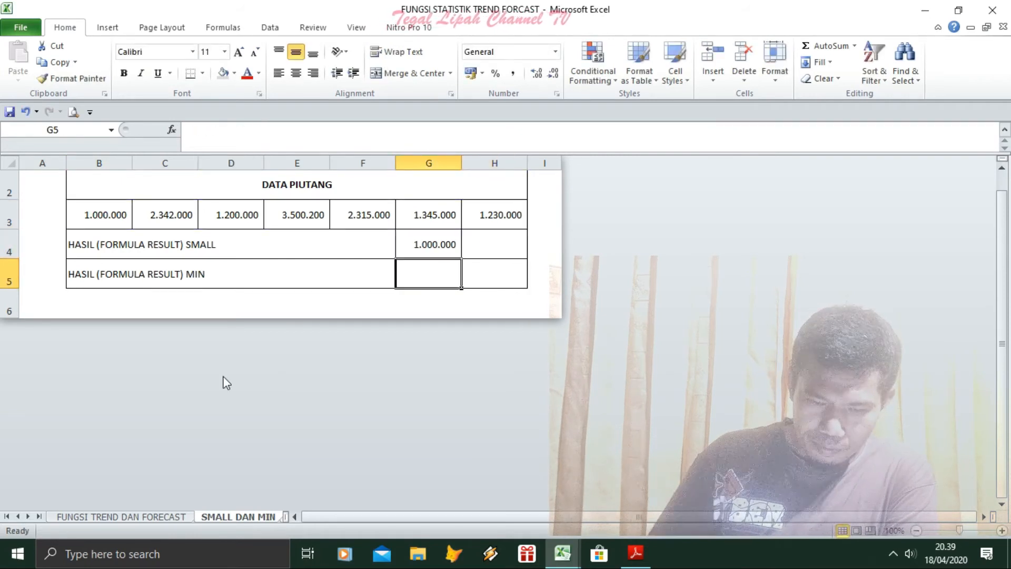
key("Left")
key("Left")
key("Left")
key("Left")
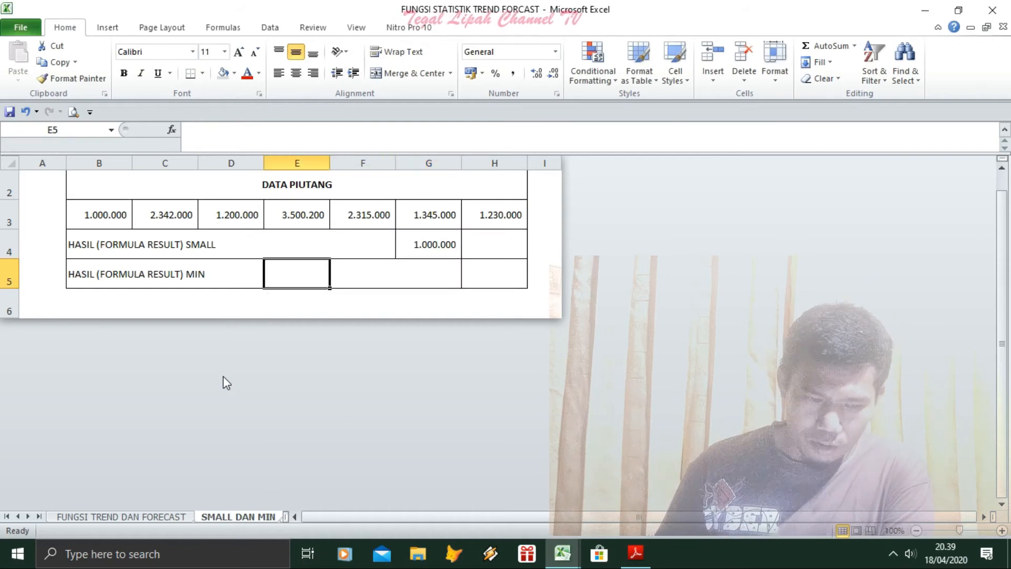
Enter a MIN formula in H5 that returns the lowest amount in B3:H3.
key("Right")
key("Right")
key("Right")
key("Right")
key("Right")
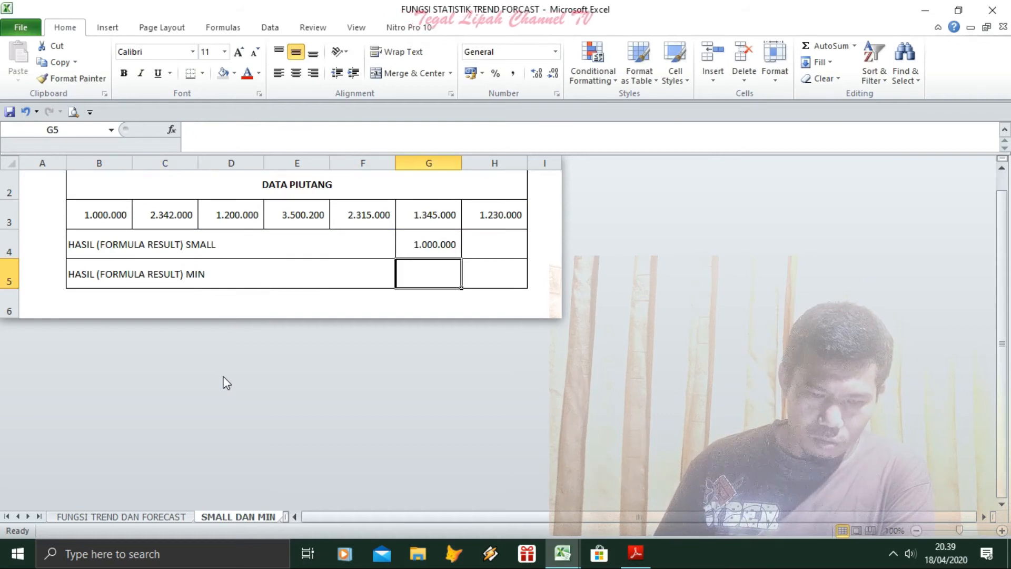
key("Right")
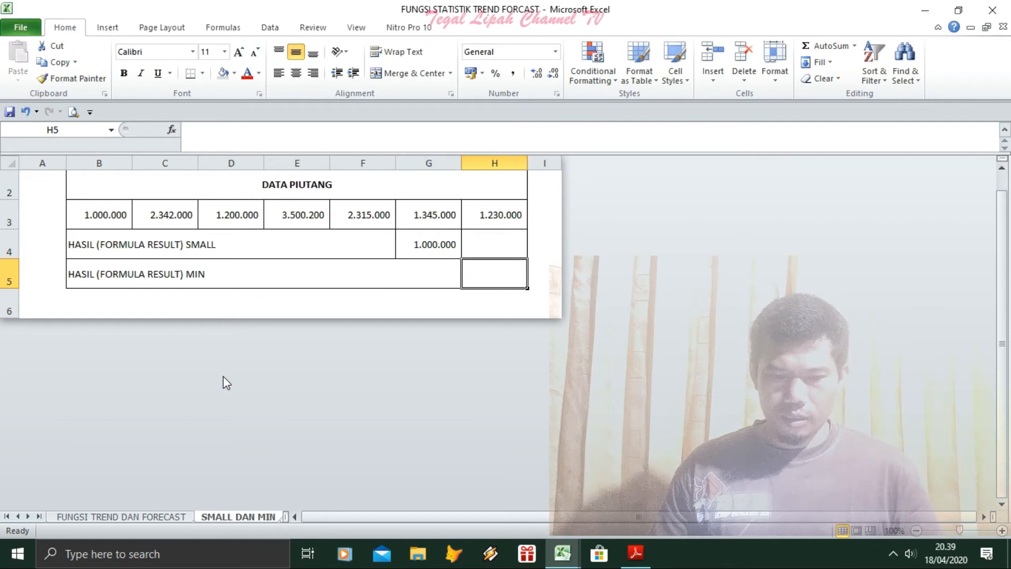
type("=")
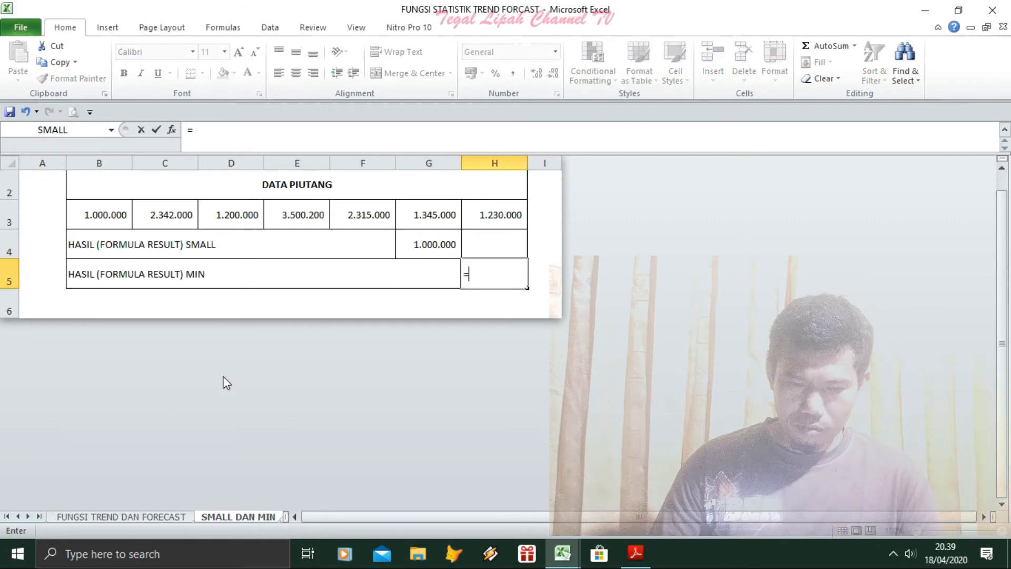
type("MIN(")
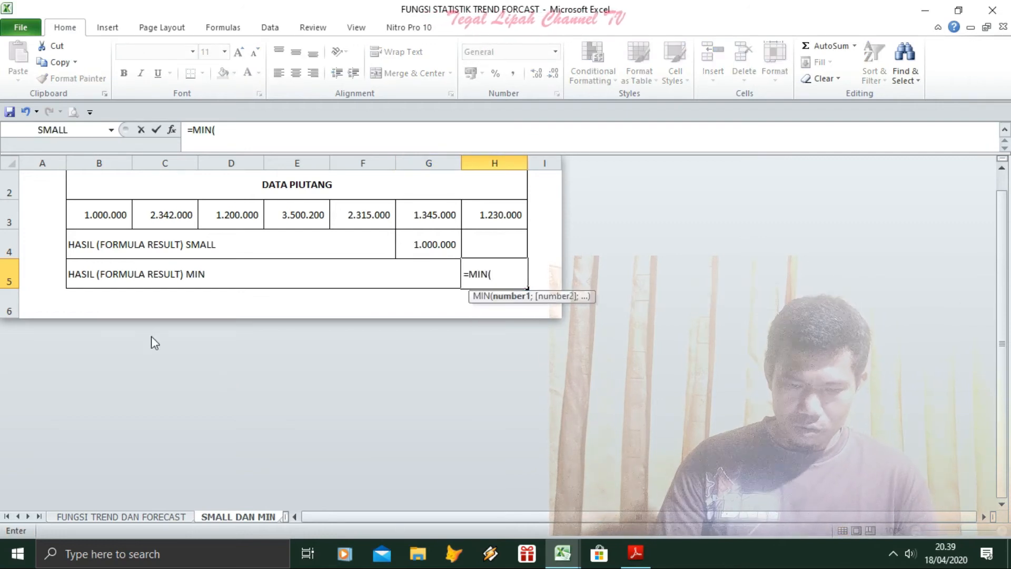
left_click_drag(96, 217, 474, 218)
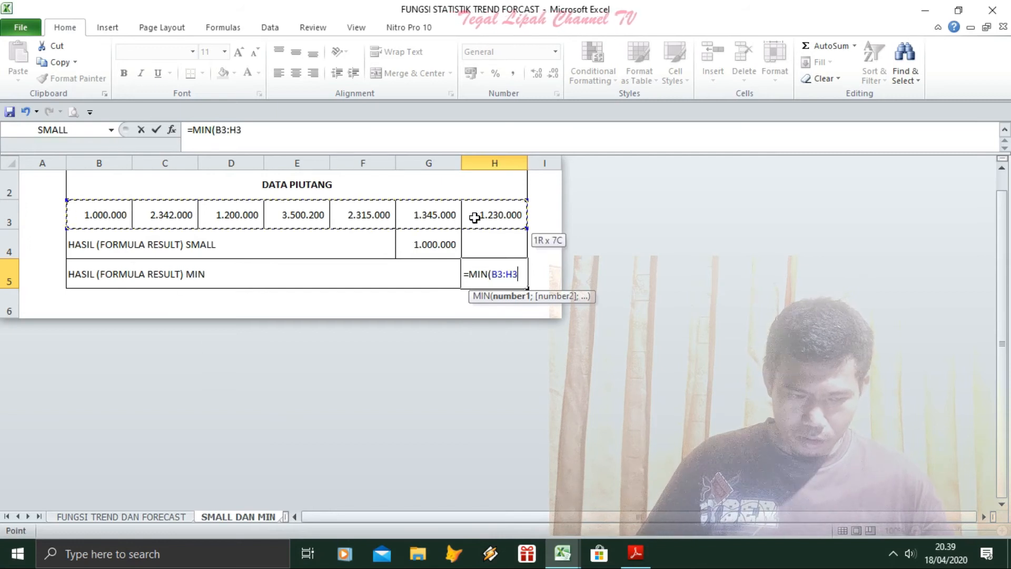
key("Return")
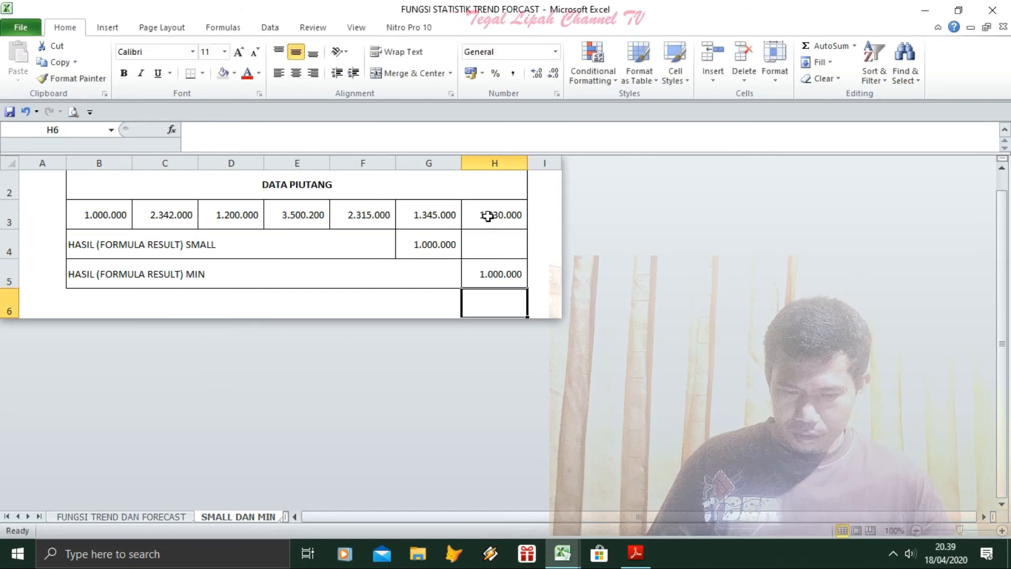
Compare the MIN result in H5 with the receivables in row 3 and the SMALL result in G4.
left_click(474, 274)
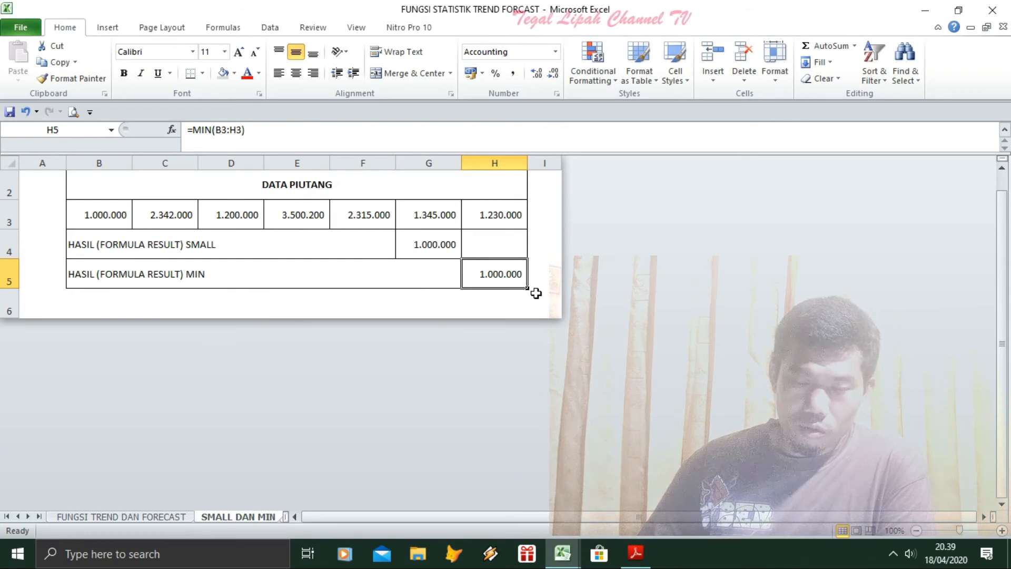
left_click(542, 285)
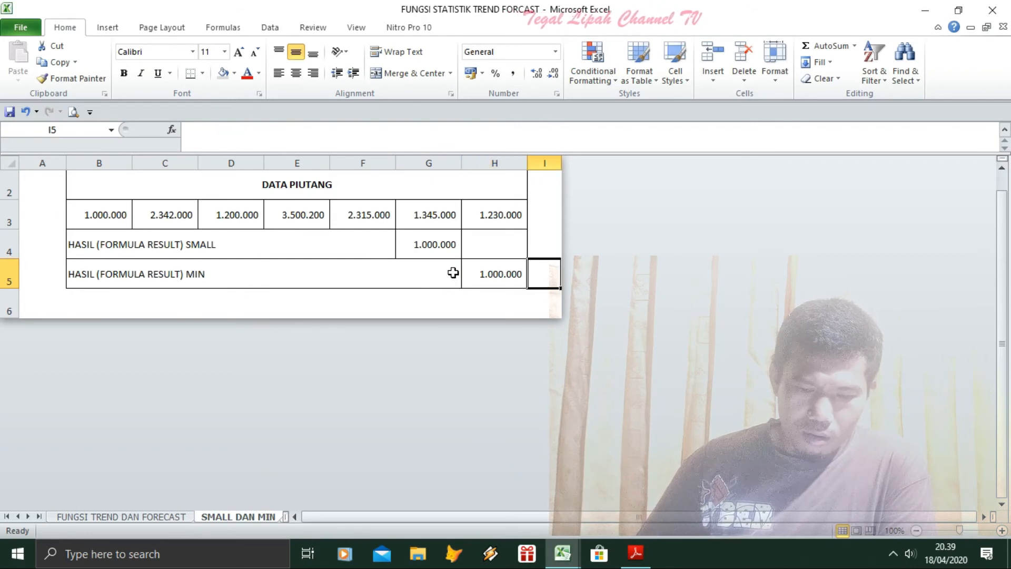
left_click_drag(106, 217, 506, 216)
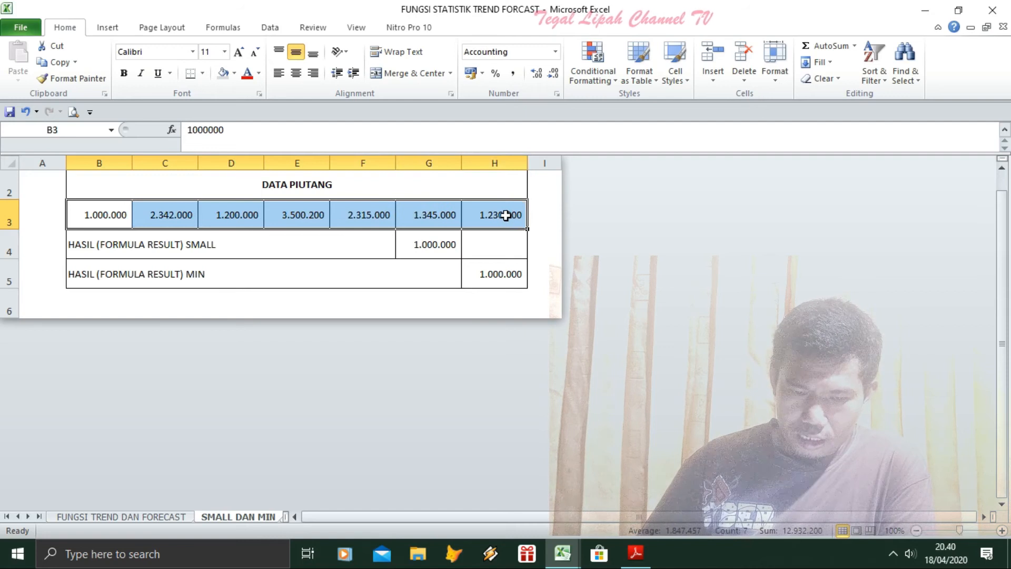
left_click(490, 284)
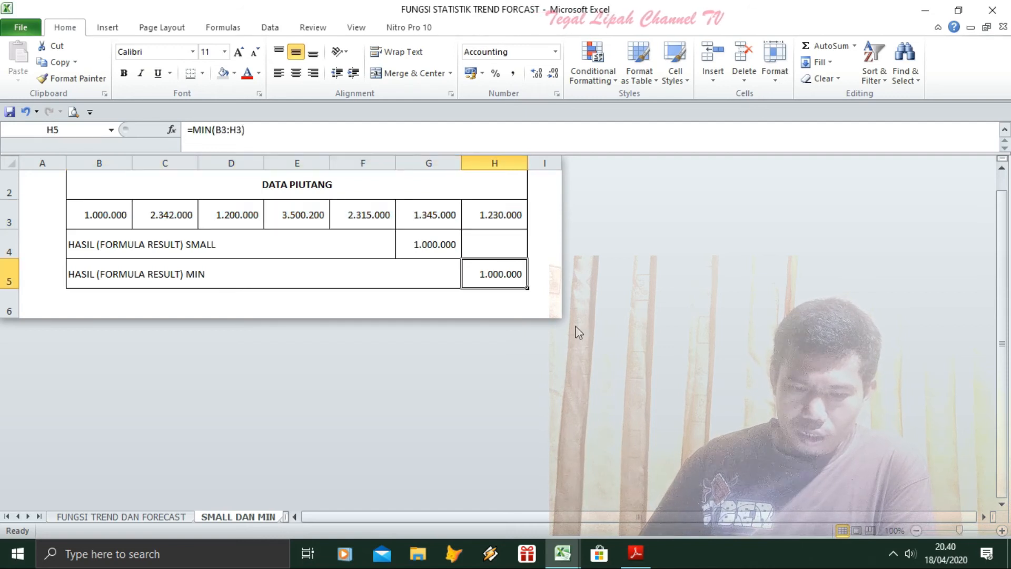
left_click(409, 243)
left_click(491, 279)
left_click(436, 246)
left_click(492, 276)
left_click(436, 255)
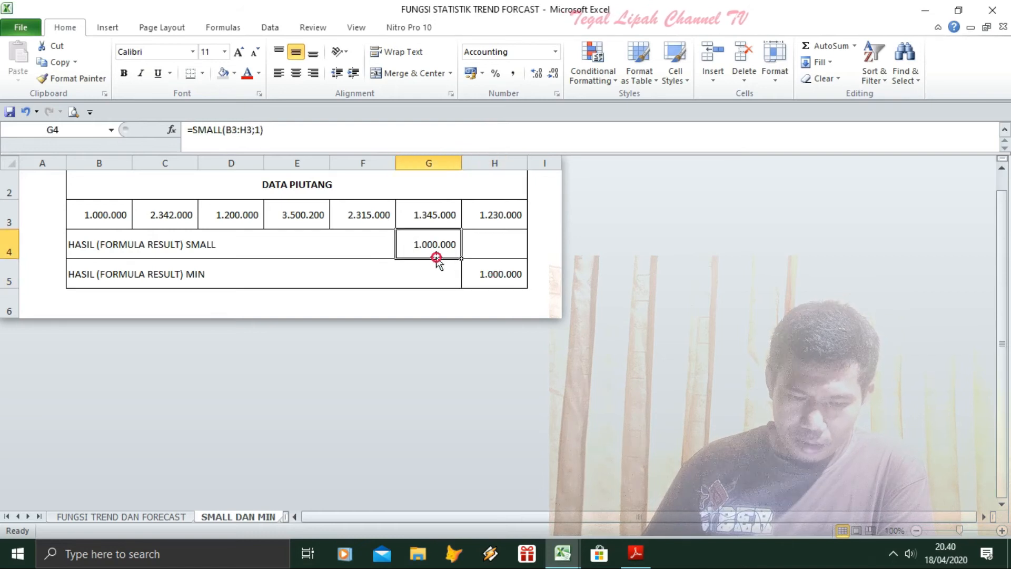
Set K to 5 in G4's SMALL formula.
left_click(260, 131)
key("BackSpace")
type("5")
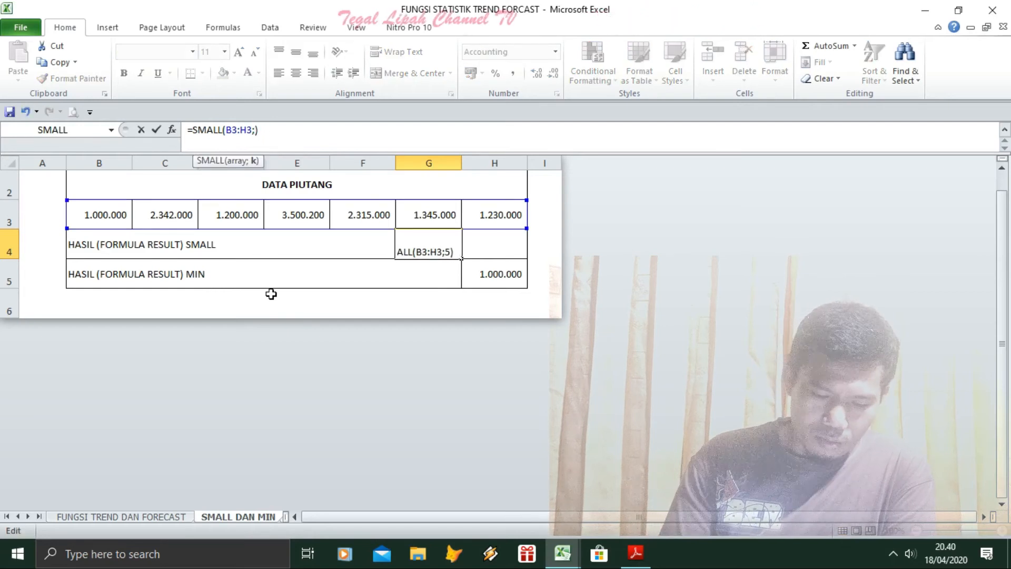
key("Return")
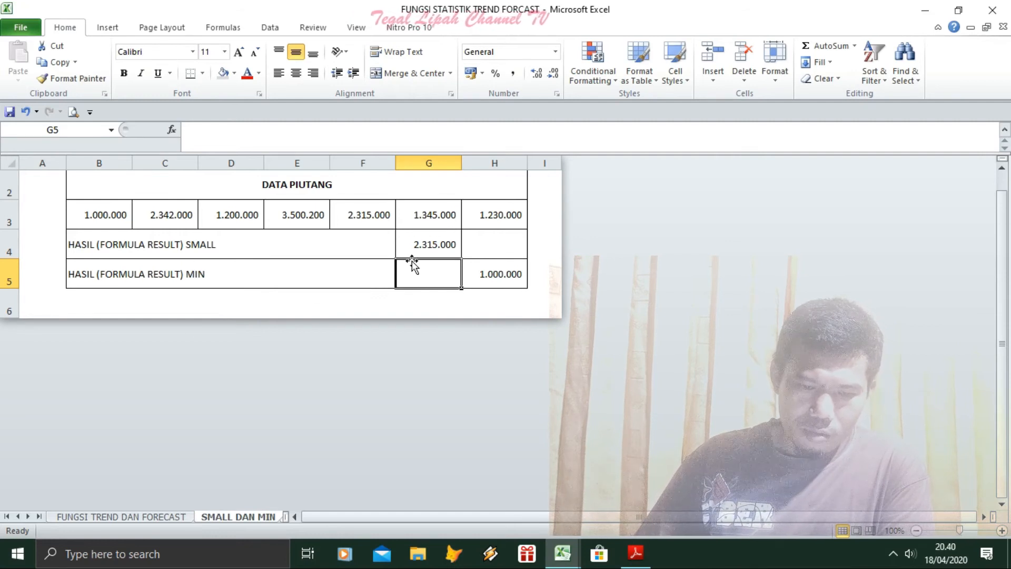
Trace the receivables in row 3 in ascending order up to the fifth smallest to verify G4's result.
left_click(118, 215)
left_click(233, 212)
left_click(520, 215)
left_click(363, 226)
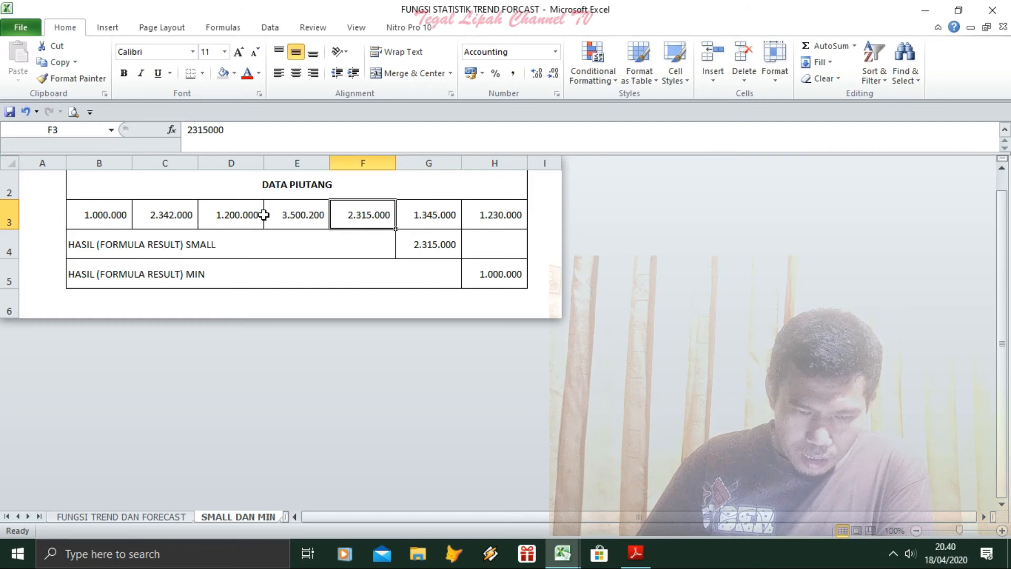
left_click(92, 217)
left_click(235, 210)
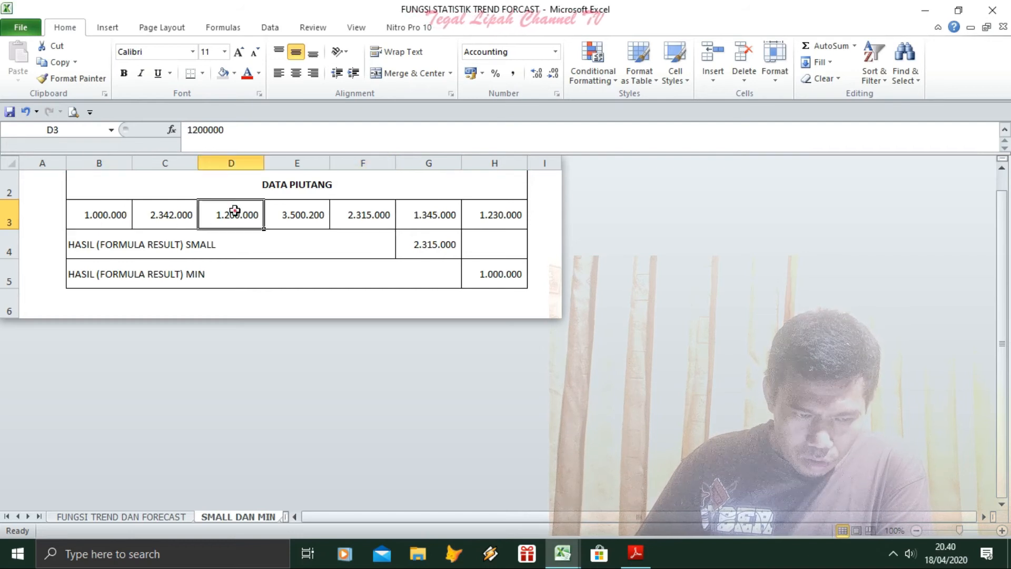
left_click(479, 207)
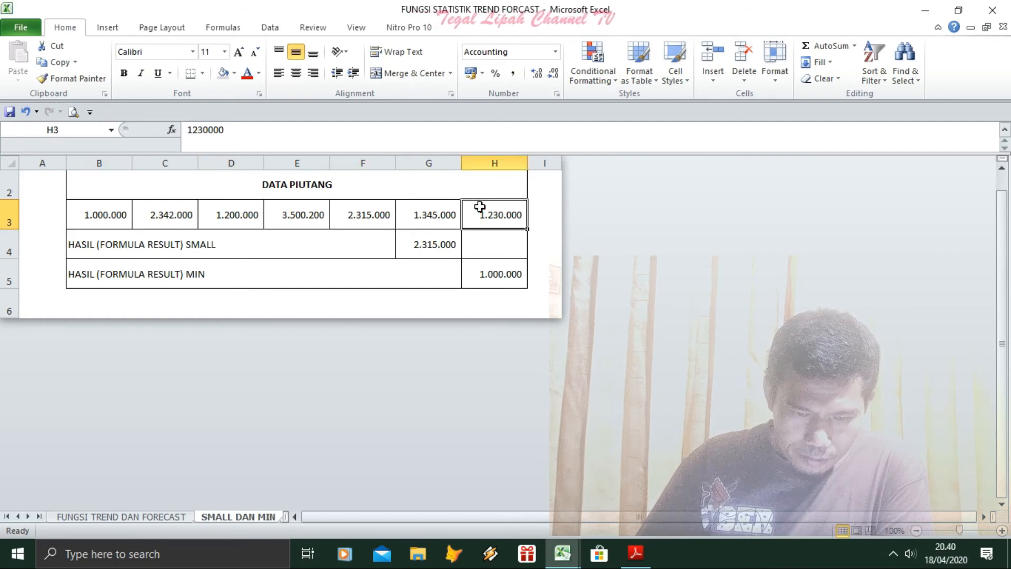
left_click(431, 220)
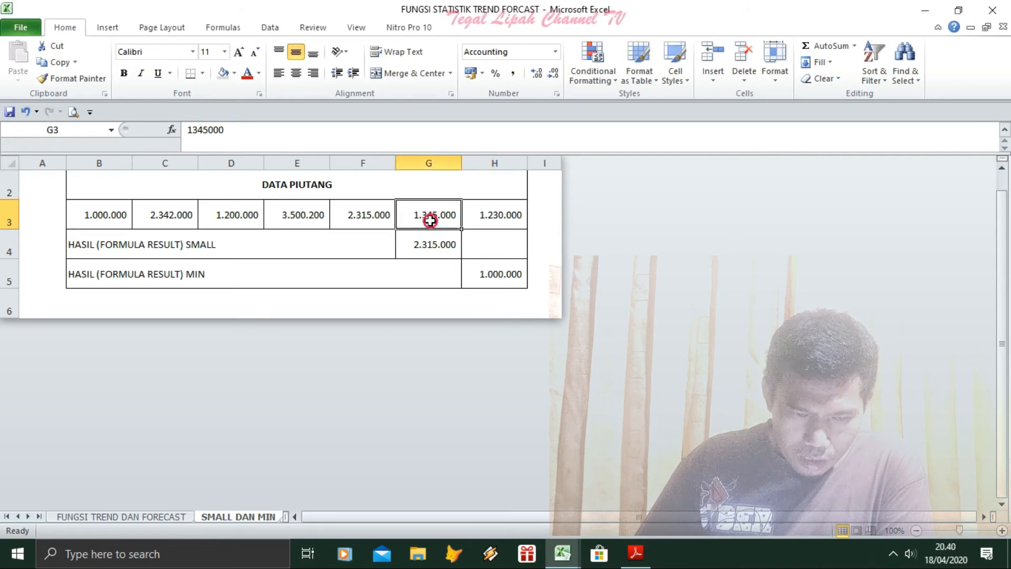
left_click(369, 220)
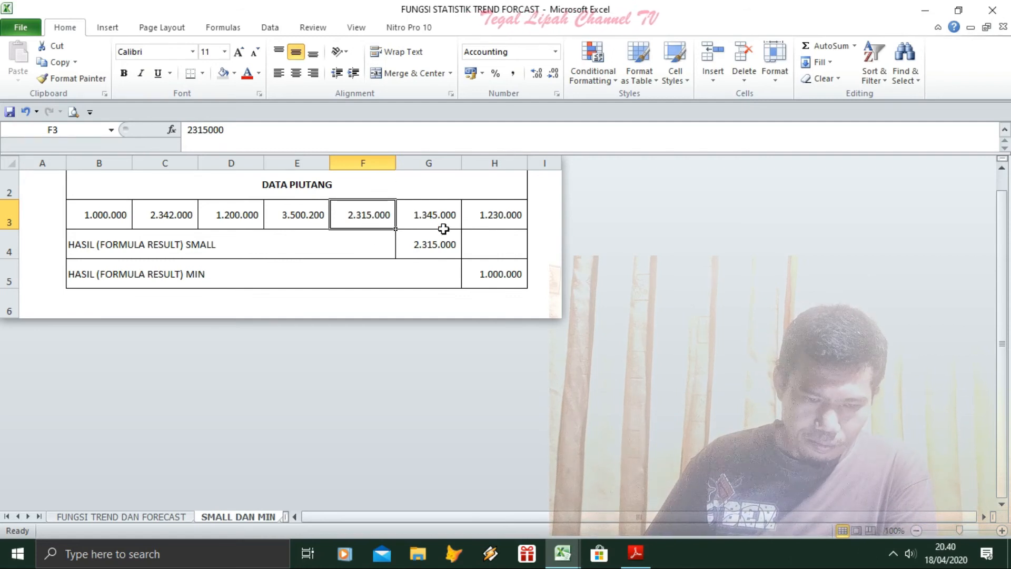
Go through the amounts across row 3 once more and compare them with the SMALL formula in G4.
left_click(305, 221)
left_click(121, 217)
key("Down")
key("Up")
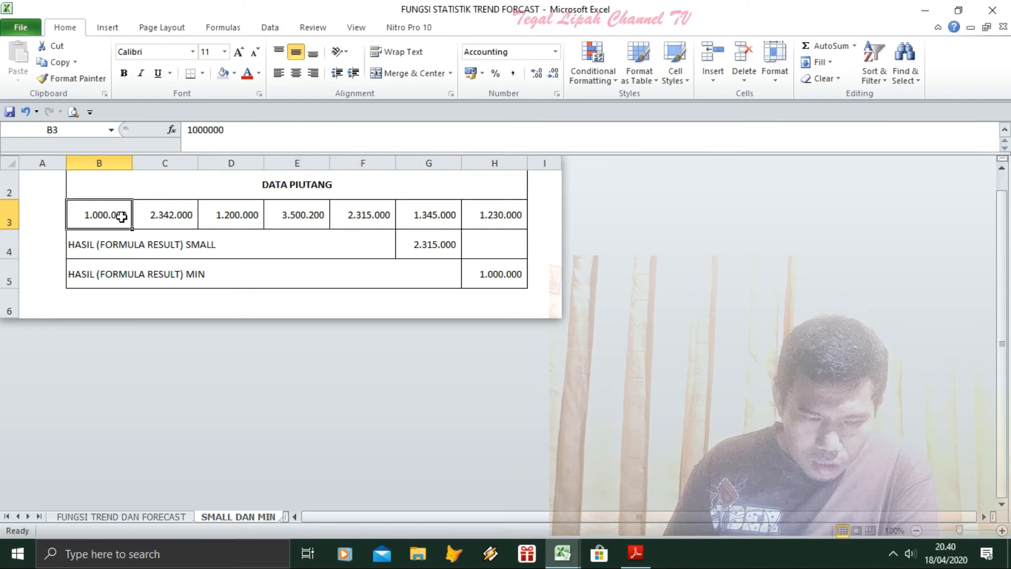
key("Right")
key("Right")
key("Right")
key("Right")
key("Right")
key("Right")
key("Left")
key("Down")
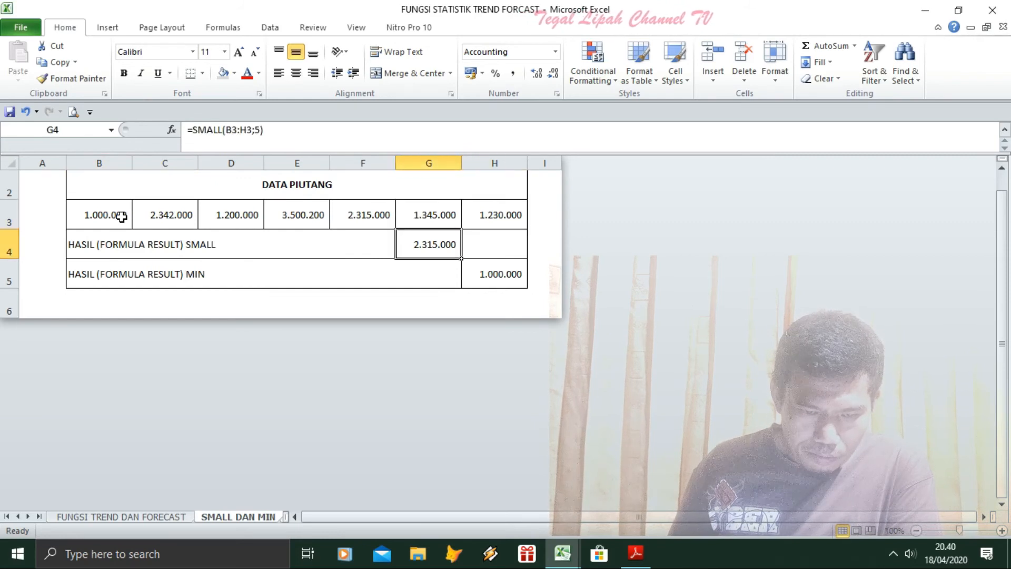
key("Up")
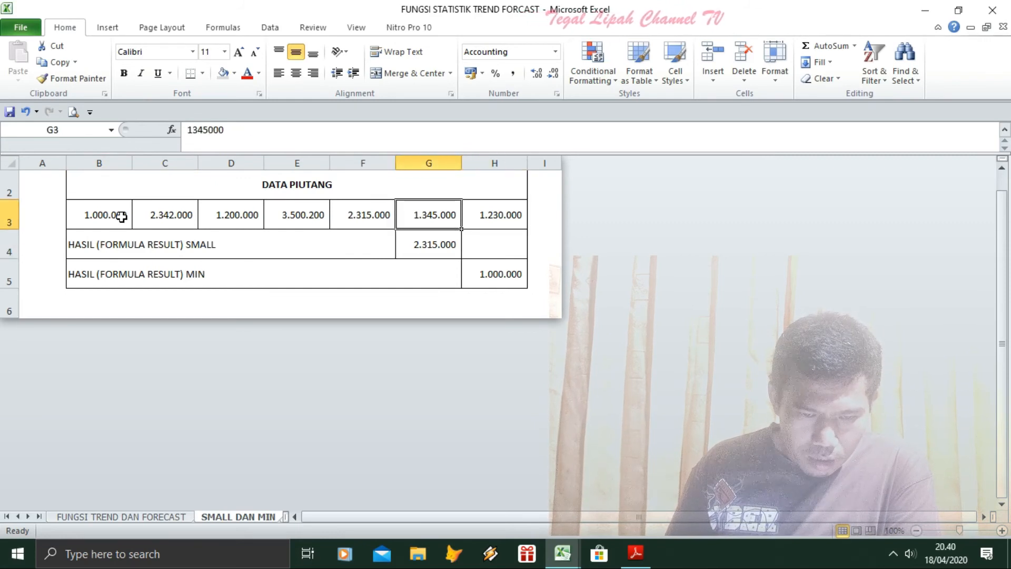
key("Down")
key("Left")
key("Up")
key("Left")
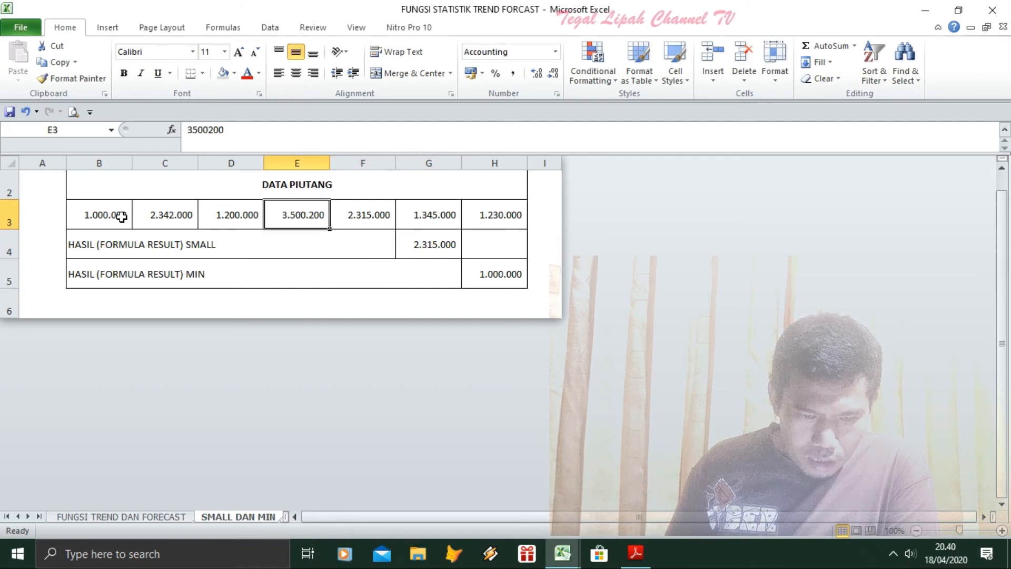
key("Left")
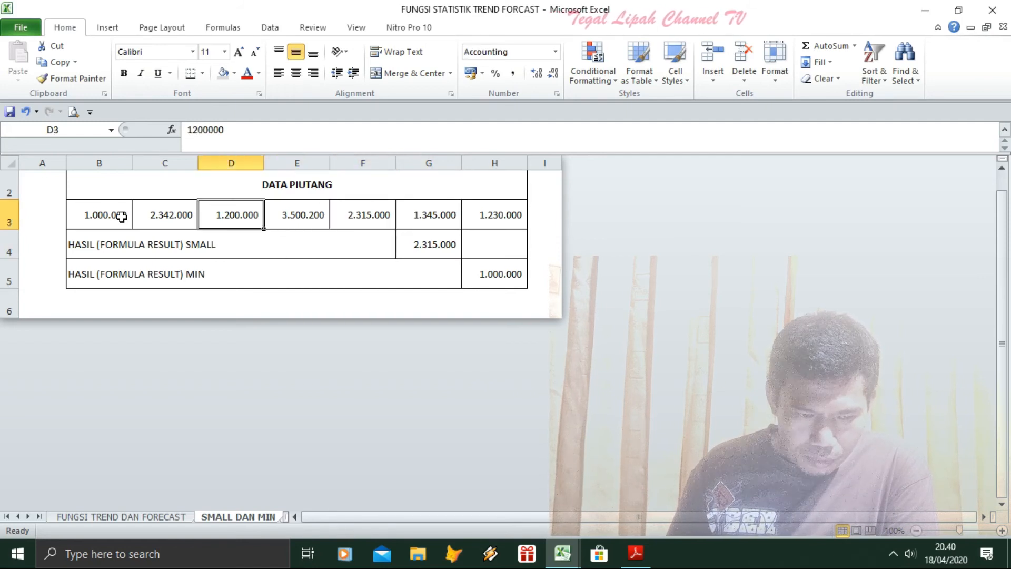
key("Left")
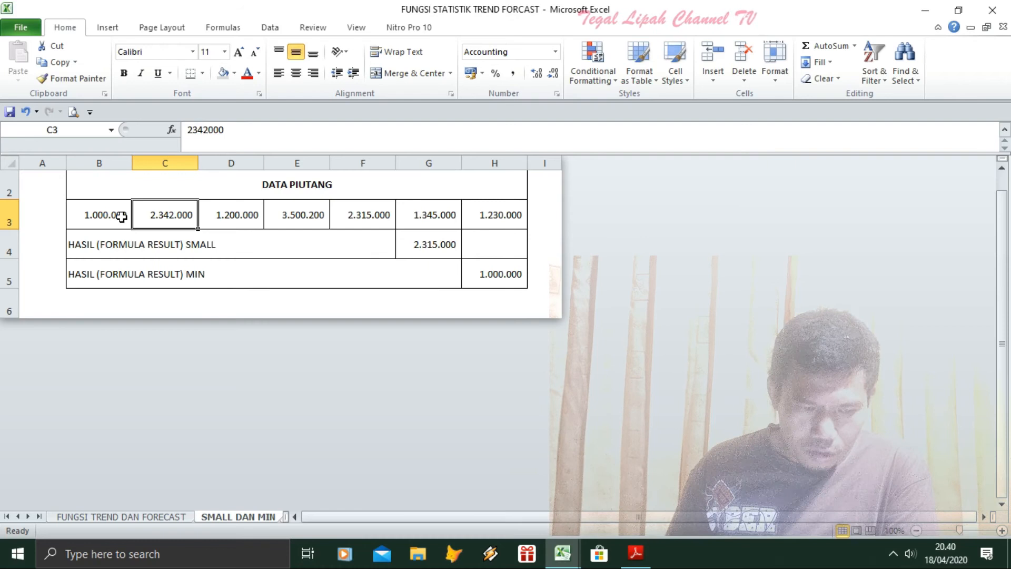
key("Right")
key("Right")
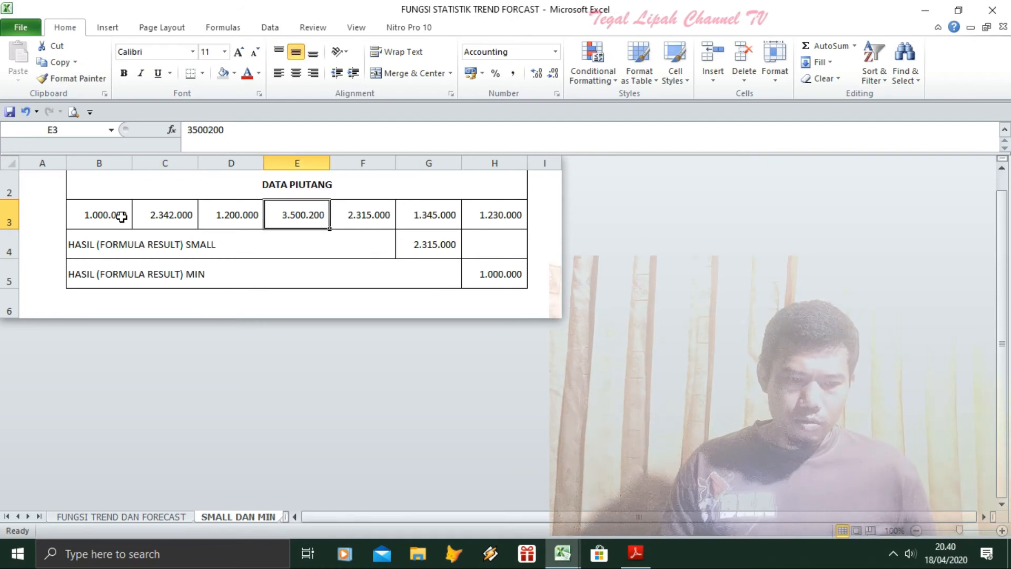
left_click(410, 242)
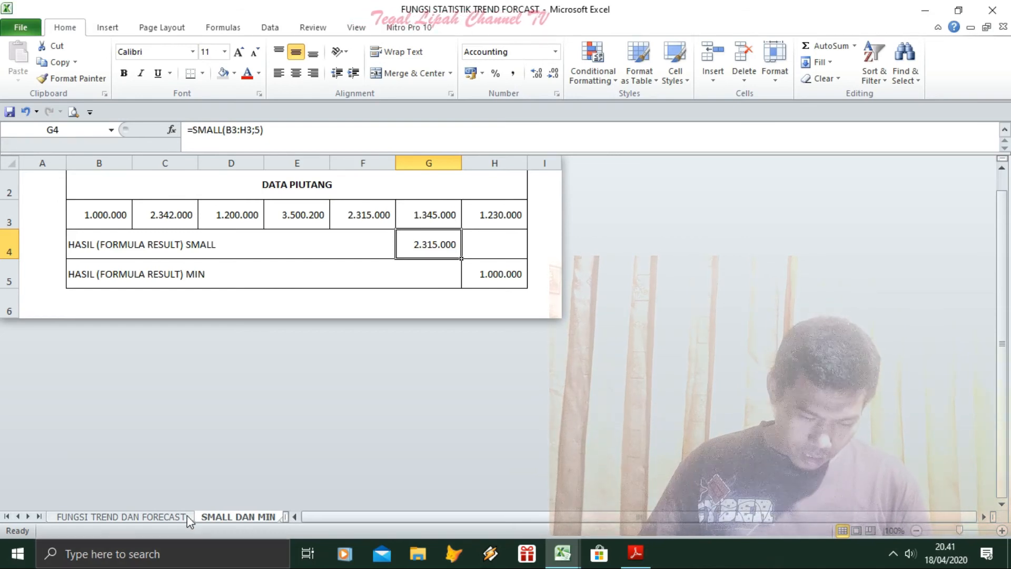
Switch to the GRAFIK sheet and select empty cell B10 below the sales table.
left_click(27, 517)
left_click(158, 517)
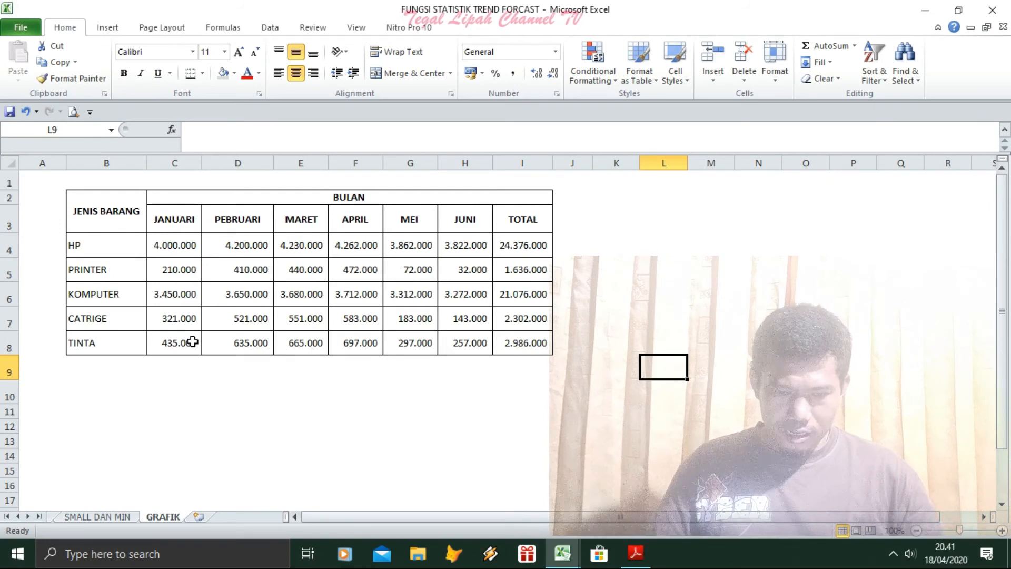
left_click(221, 440)
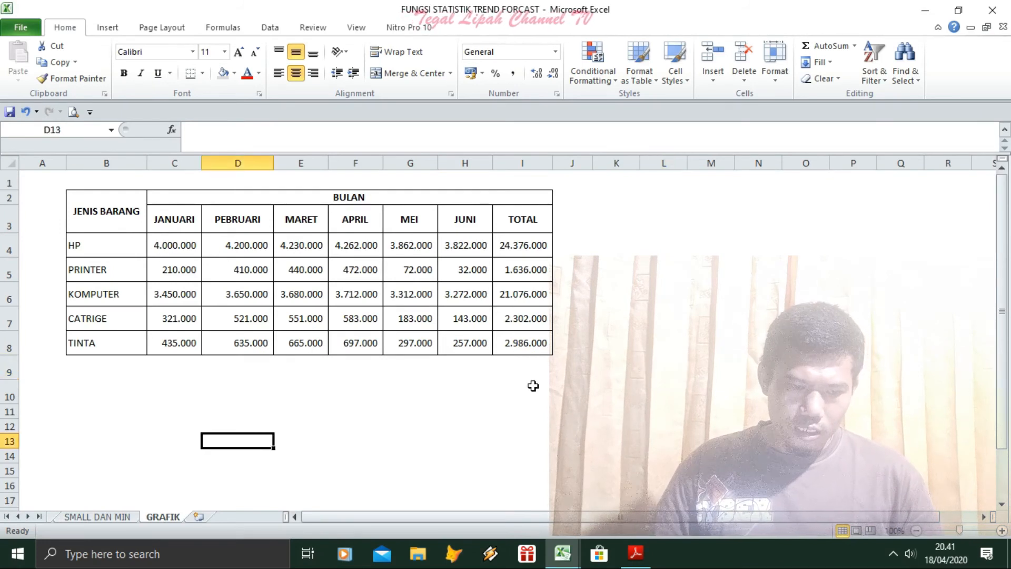
left_click(613, 391)
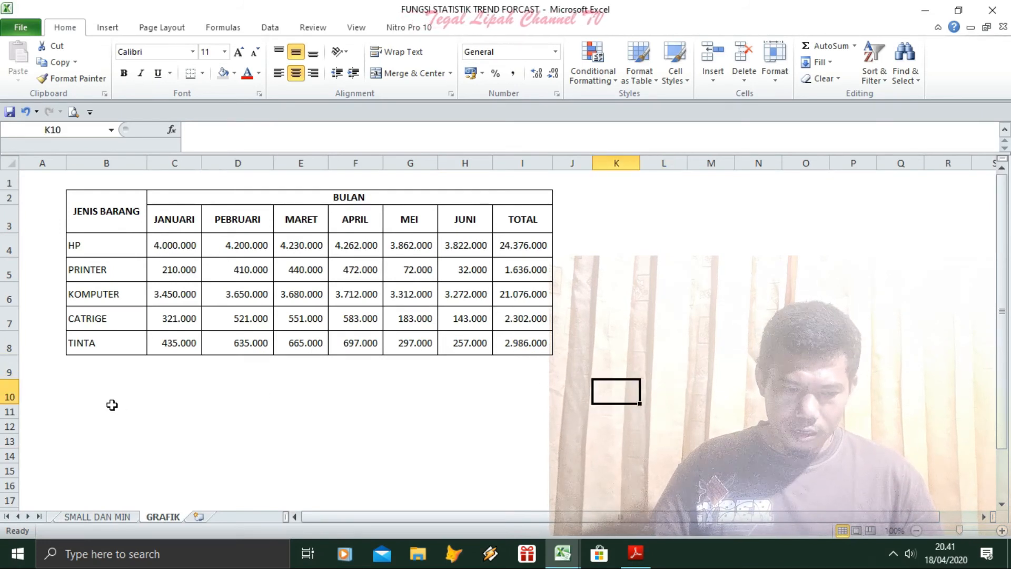
left_click(88, 390)
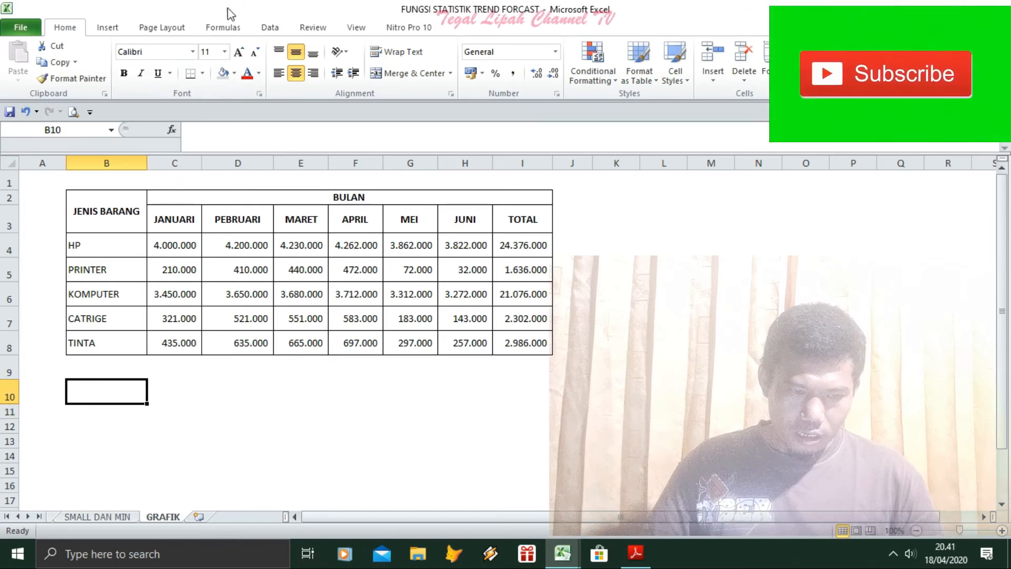
Insert a blank 3-D clustered column chart on the GRAFIK sheet.
left_click(108, 28)
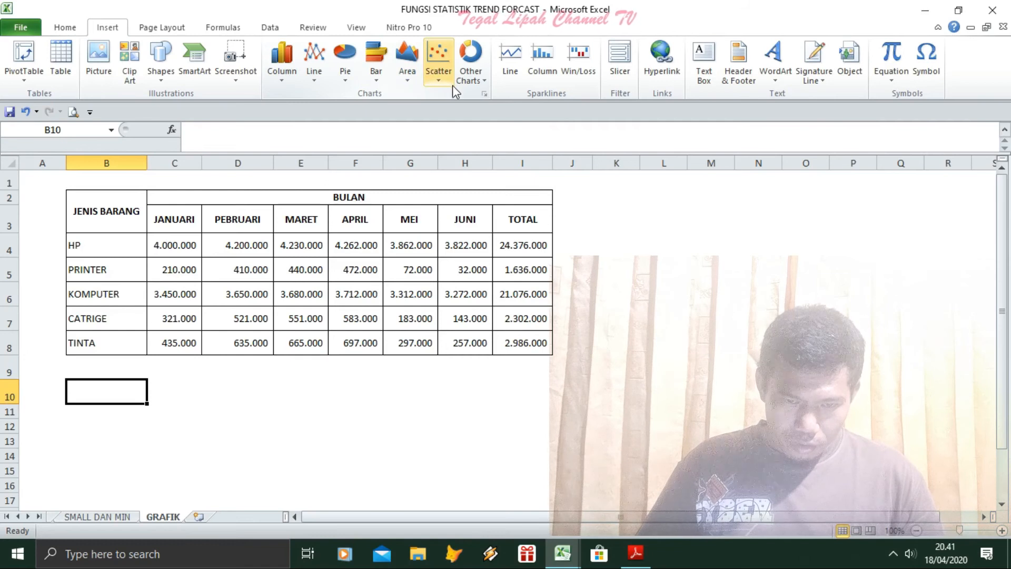
left_click(282, 78)
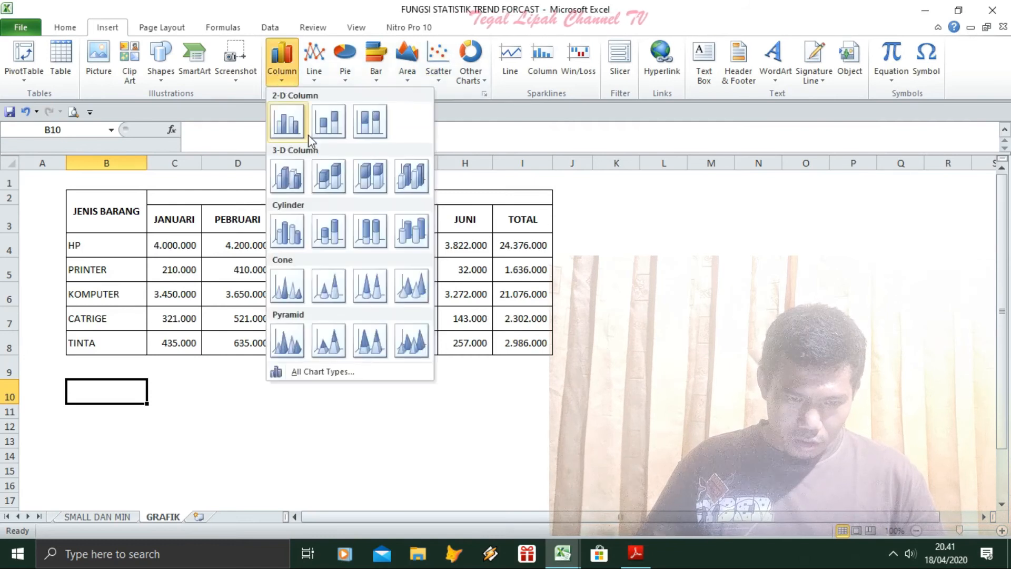
left_click(294, 183)
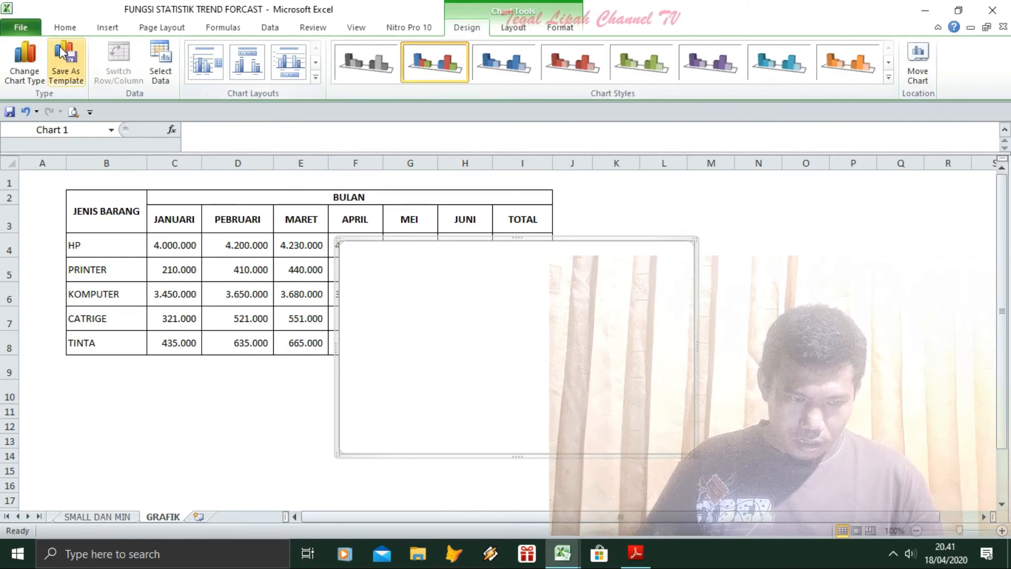
Browse the other available chart types and delete the blank chart from the GRAFIK sheet.
left_click(107, 26)
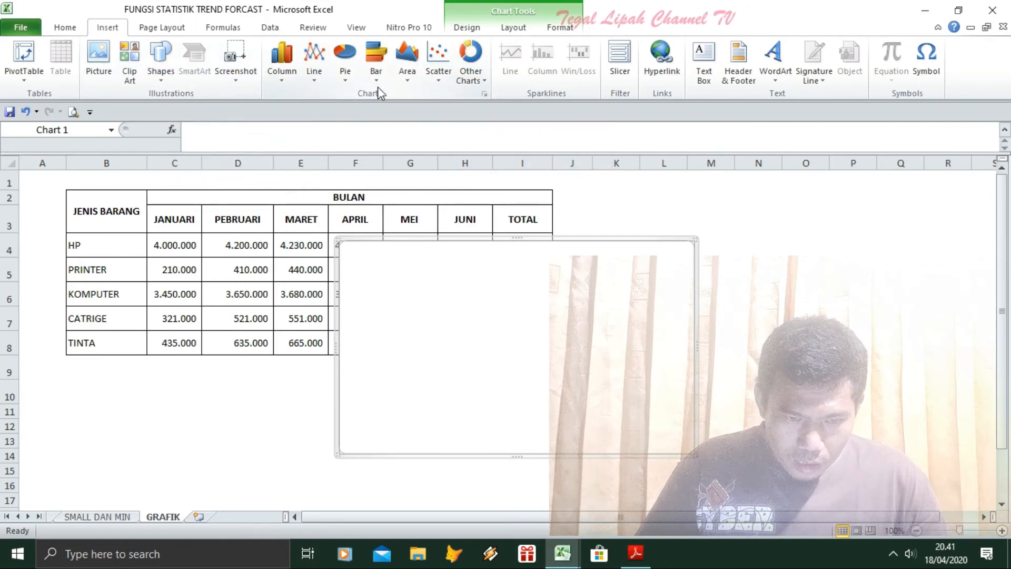
left_click(478, 82)
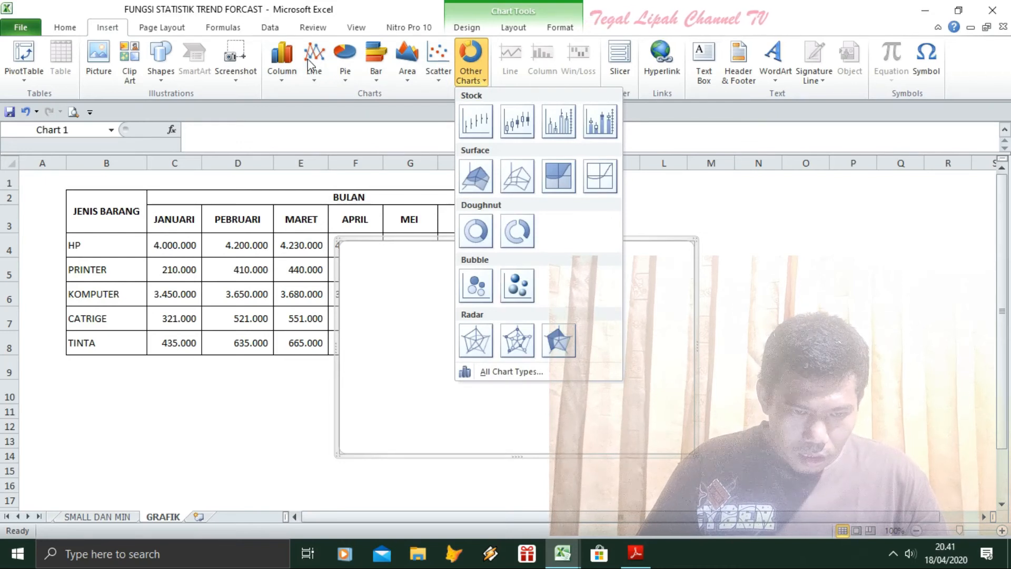
left_click(296, 118)
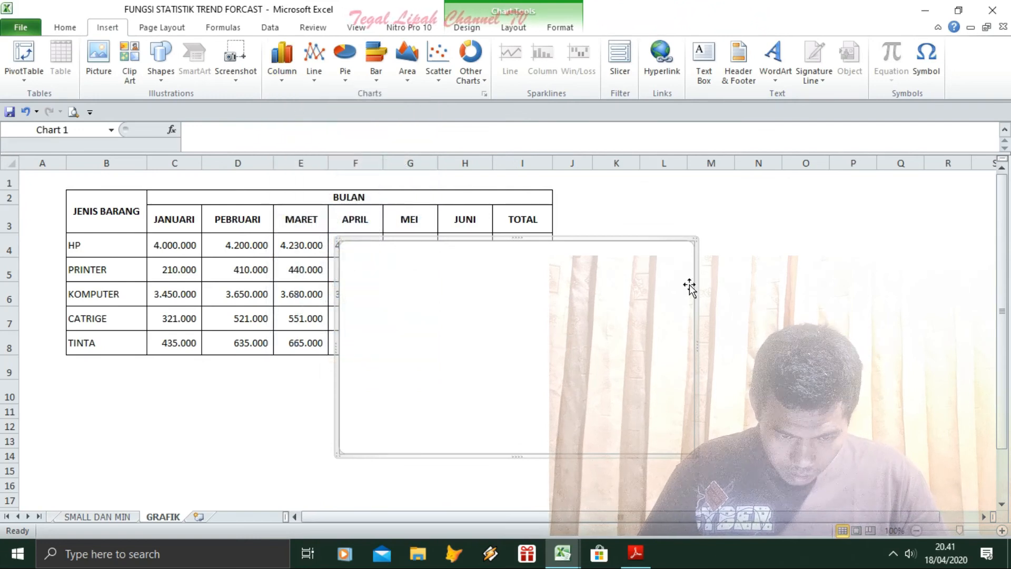
key("Delete")
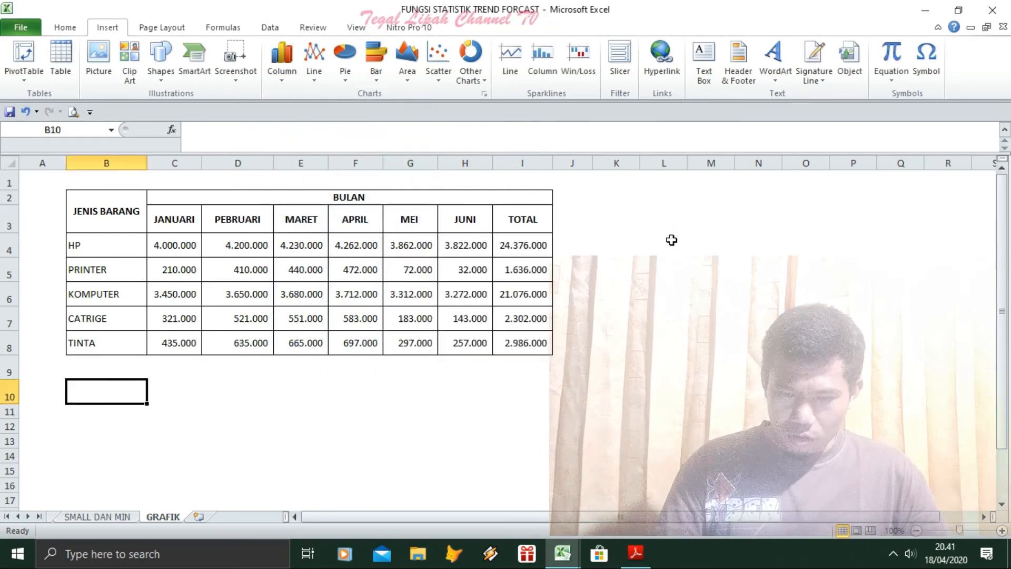
Unmerge the JENIS BARANG header cell spanning B2:B3 in the sales table.
left_click(101, 242)
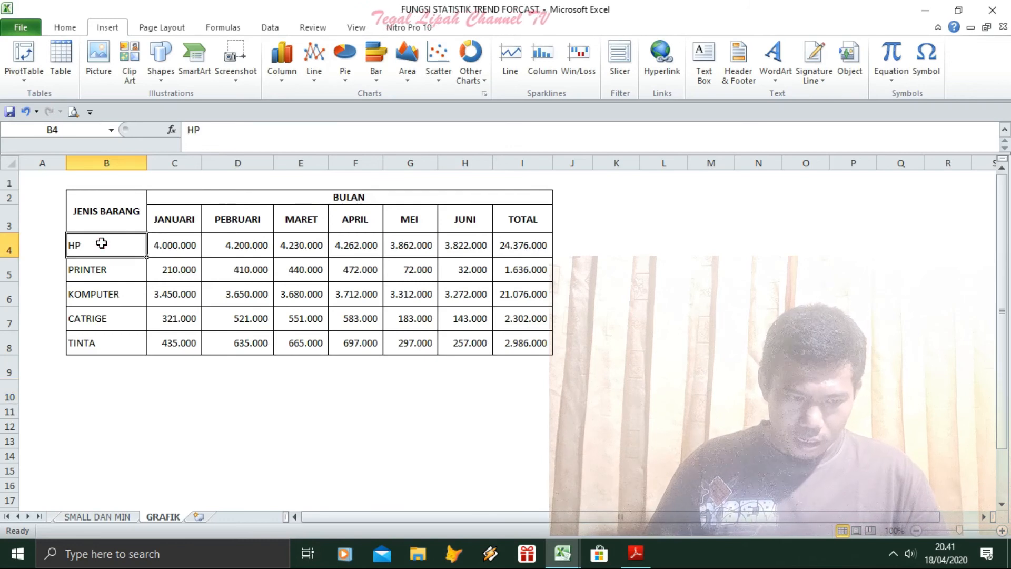
left_click_drag(101, 243, 169, 245)
left_click_drag(106, 210, 222, 222)
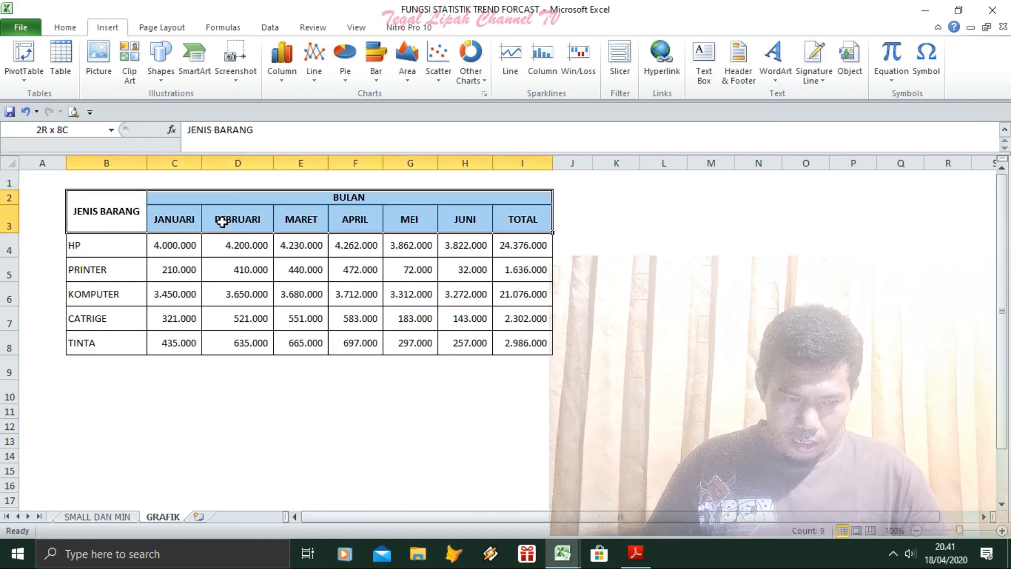
left_click(106, 213)
left_click(58, 26)
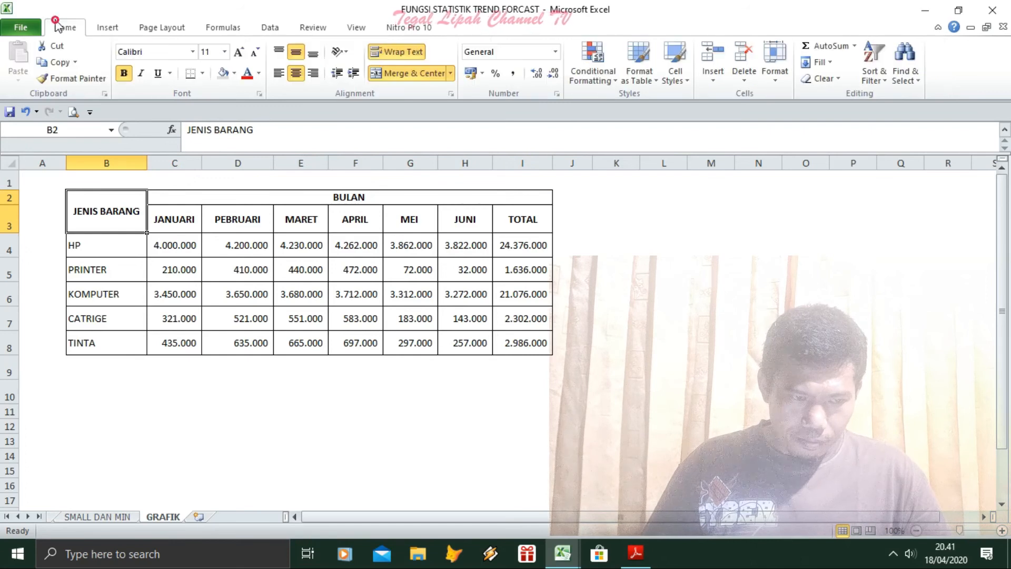
left_click(400, 77)
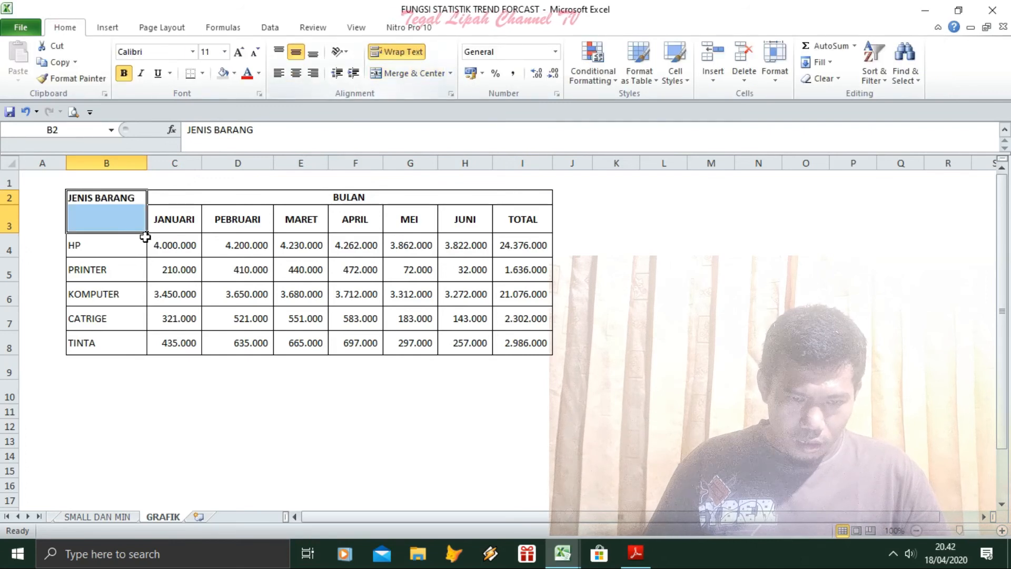
Copy the JENIS BARANG heading from B2 into B3 and clear the original in B2.
left_click(122, 220)
key("Up")
key("ctrl+c")
key("Down")
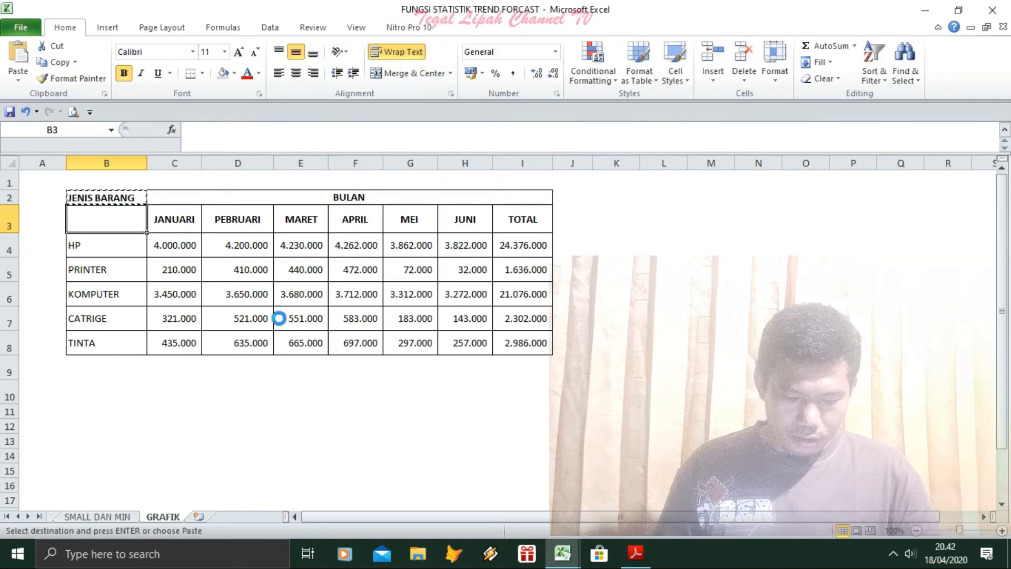
key("Return")
key("Up")
key("Delete")
Insert a 3-D clustered column chart from B3:I8 and place it beside the sales table, starting at column J.
left_click_drag(99, 223, 517, 343)
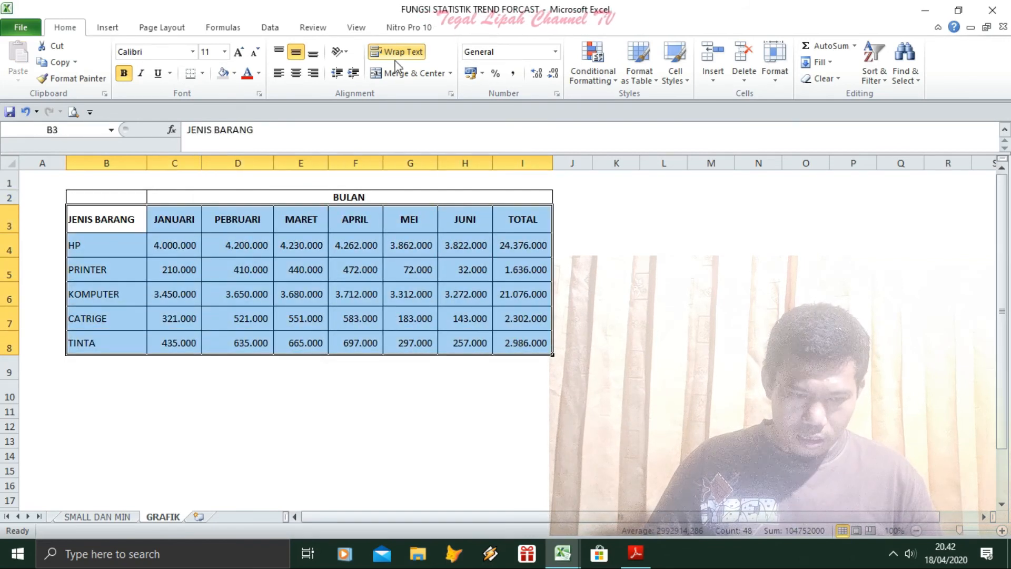
left_click(112, 29)
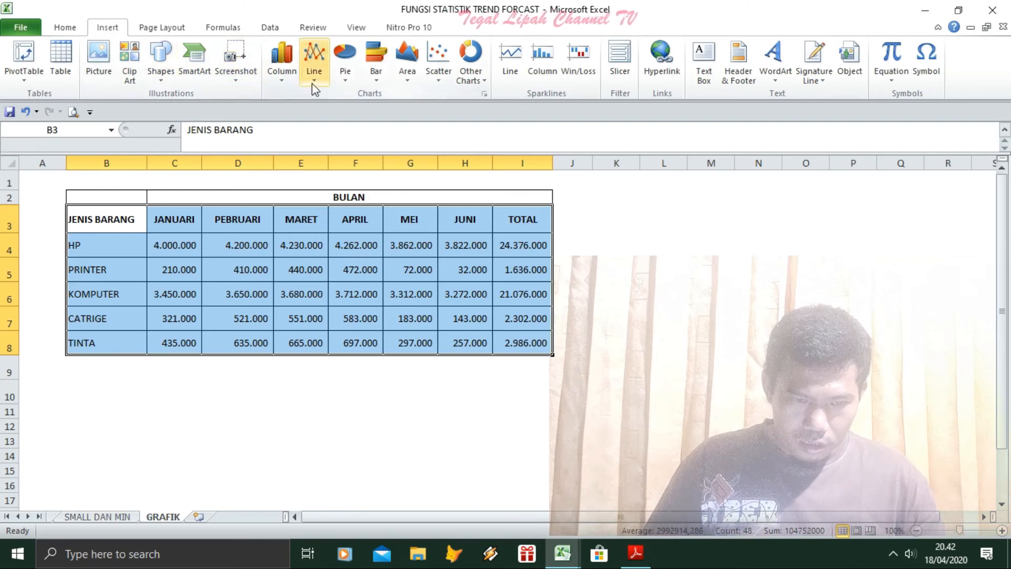
left_click(275, 73)
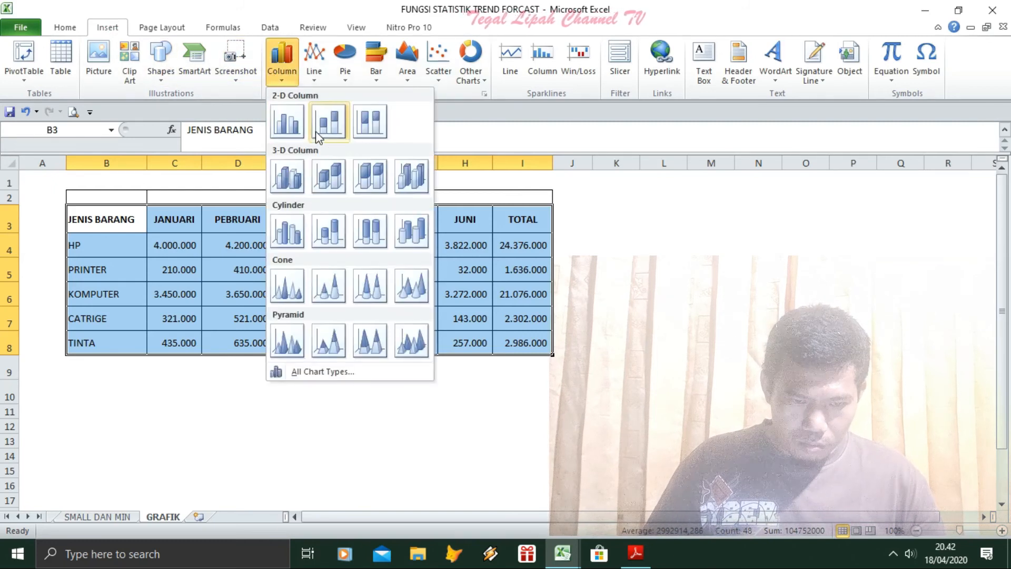
left_click(291, 182)
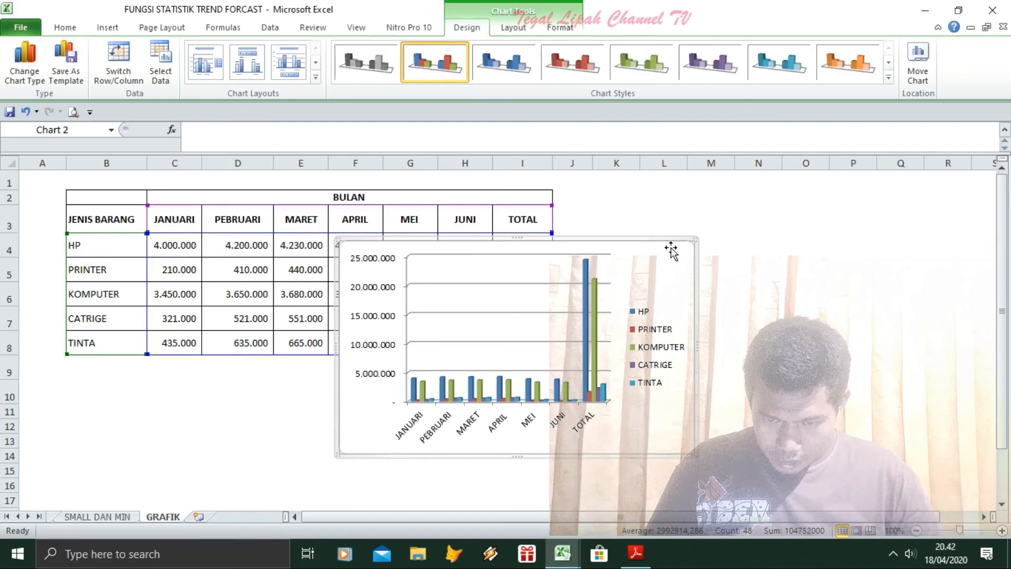
left_click_drag(668, 240, 890, 186)
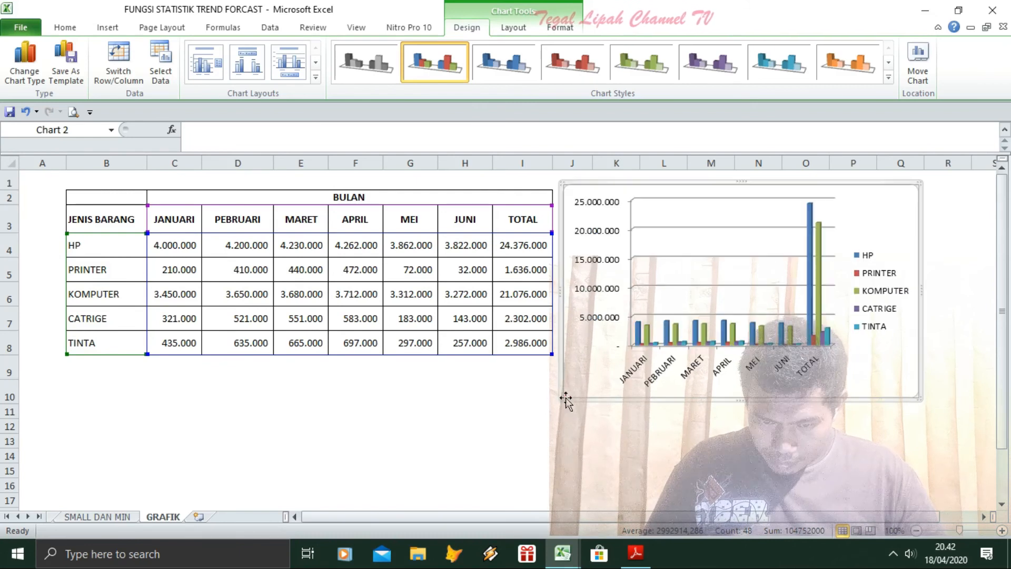
left_click(617, 440)
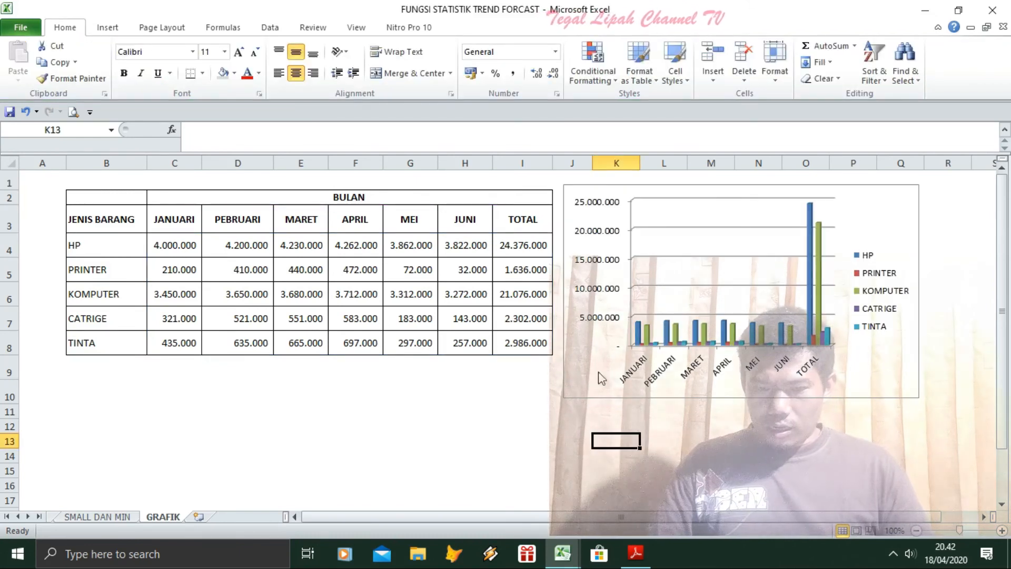
Examine the column chart's value axis and legend, and return to the SMALL DAN MIN sheet.
left_click(583, 202)
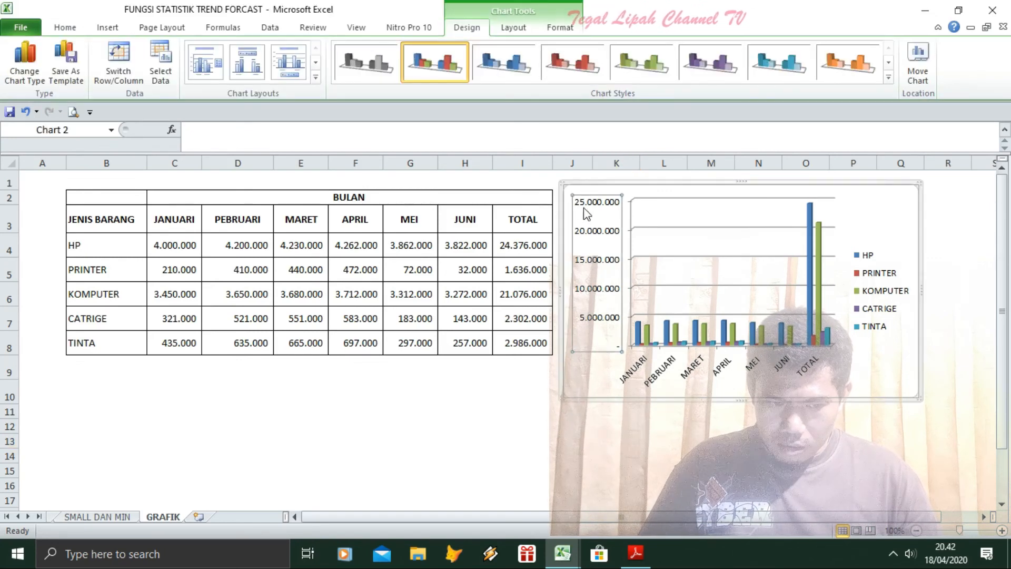
left_click(901, 247)
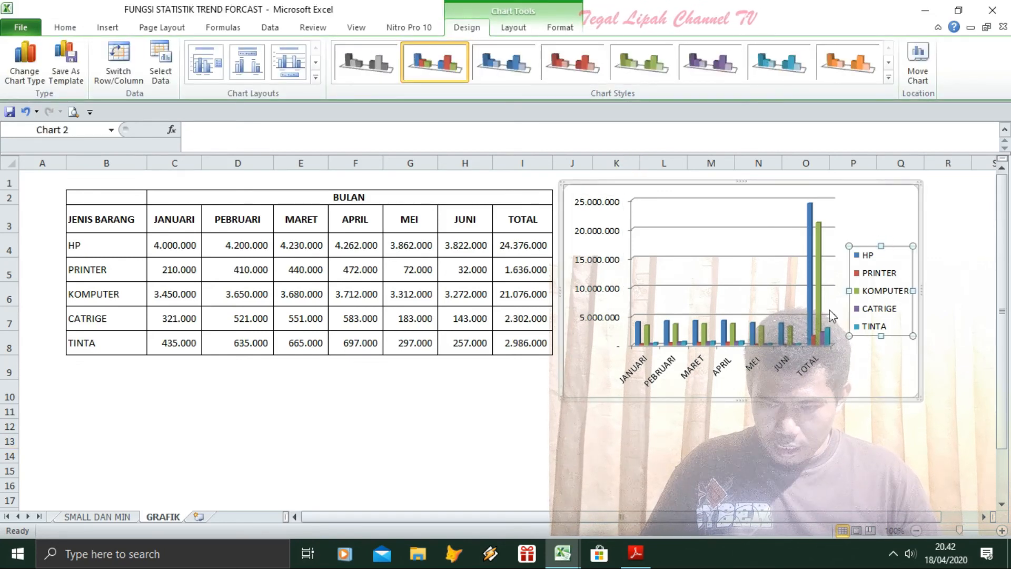
left_click(877, 390)
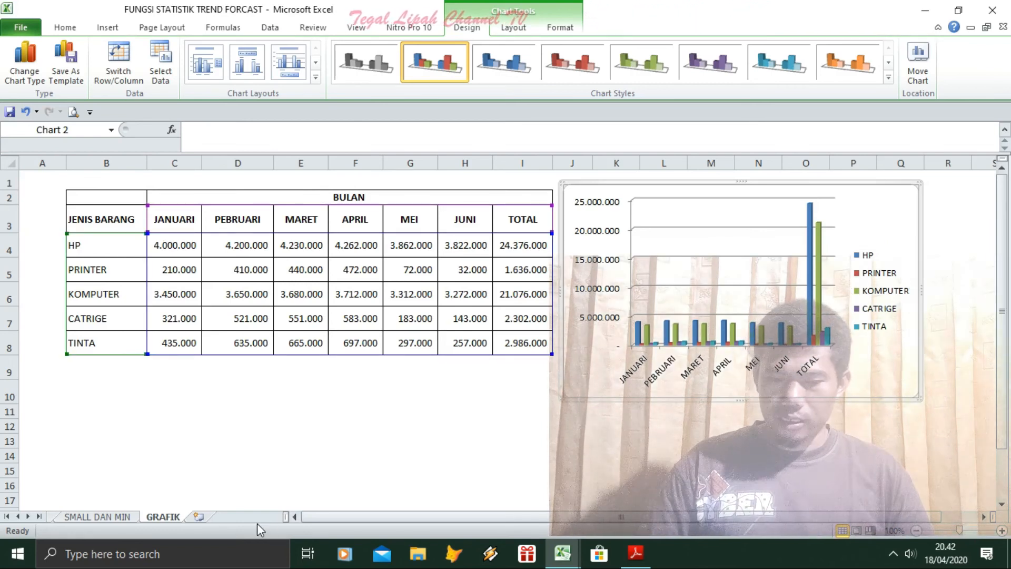
left_click(98, 516)
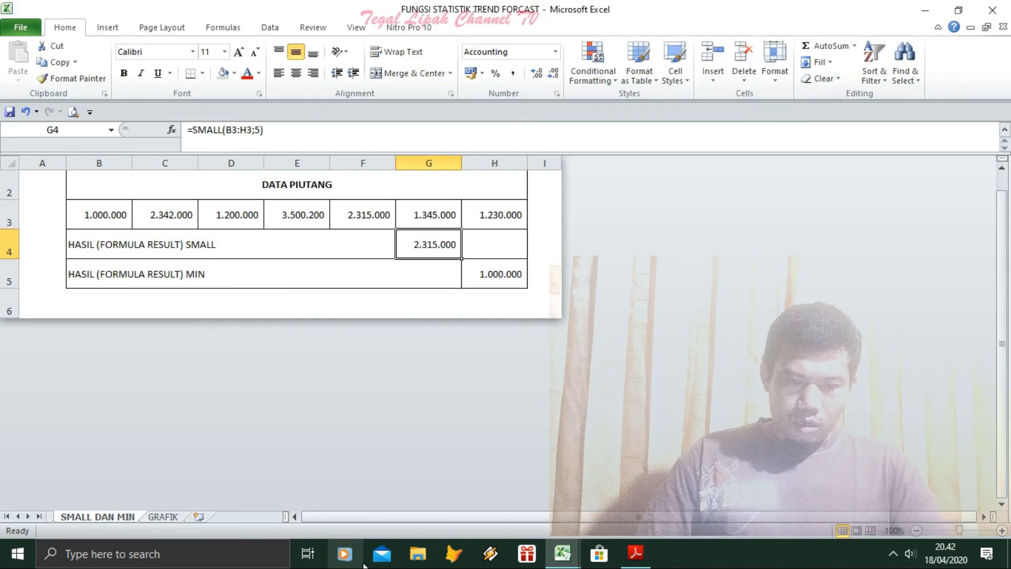